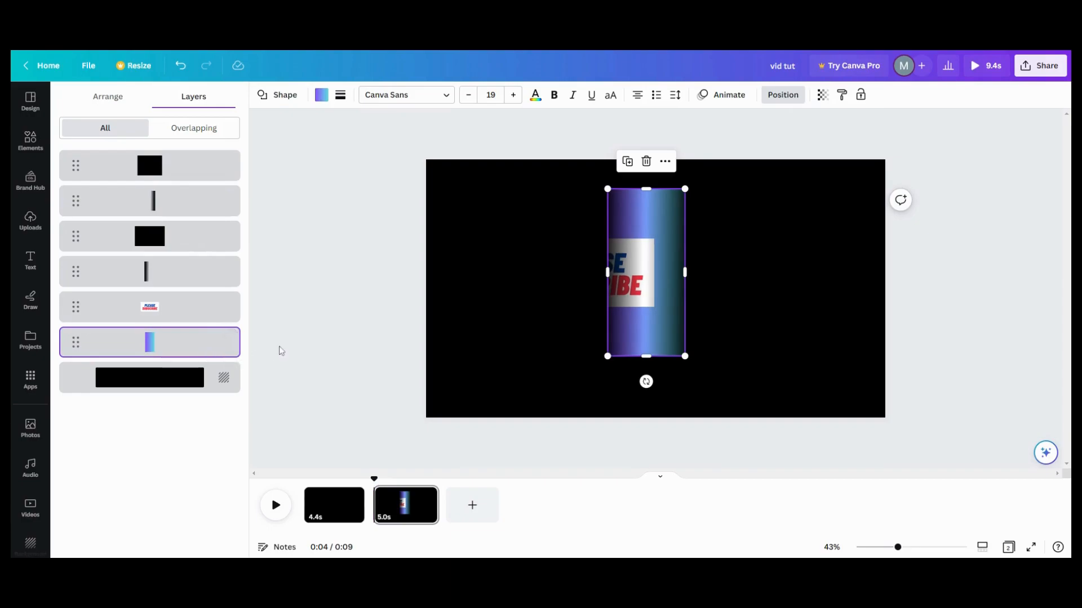
Recolour the can's body rectangle with the pale yellow-to-pink gradient and play the video preview
click(321, 94)
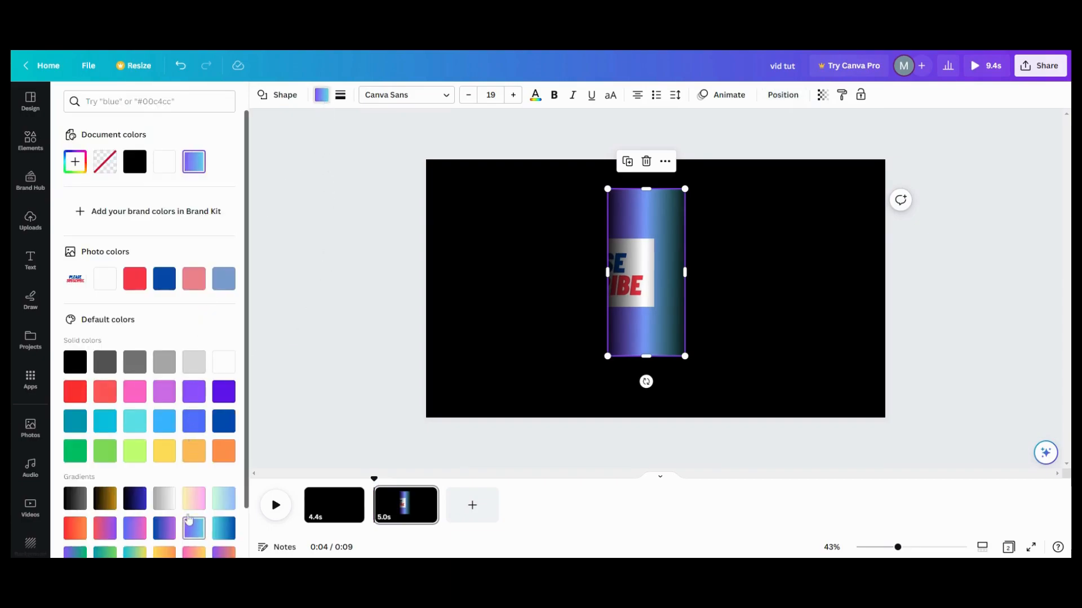
click(194, 499)
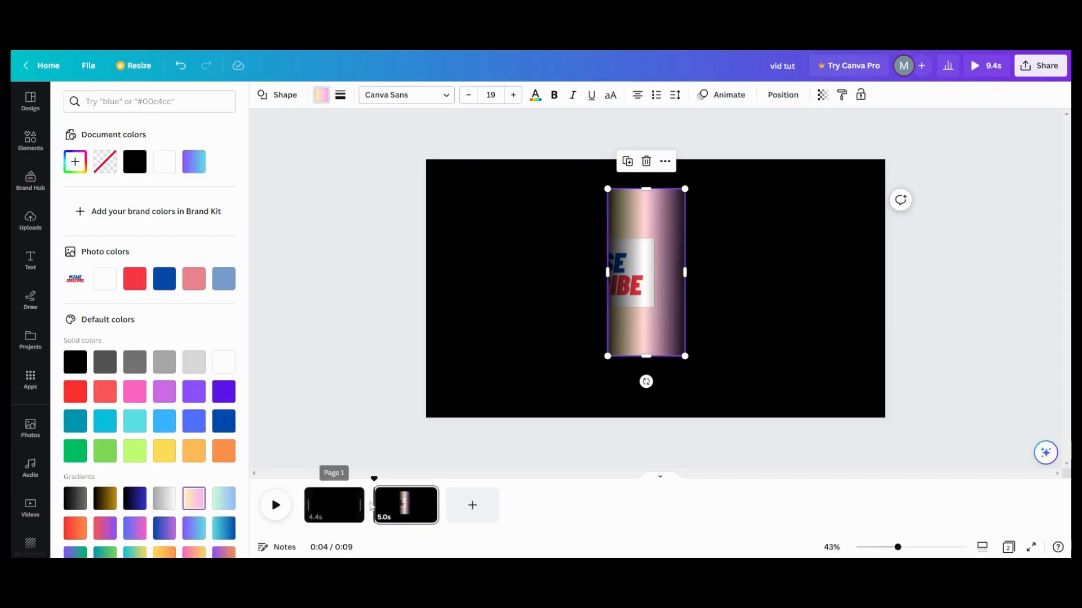
click(316, 344)
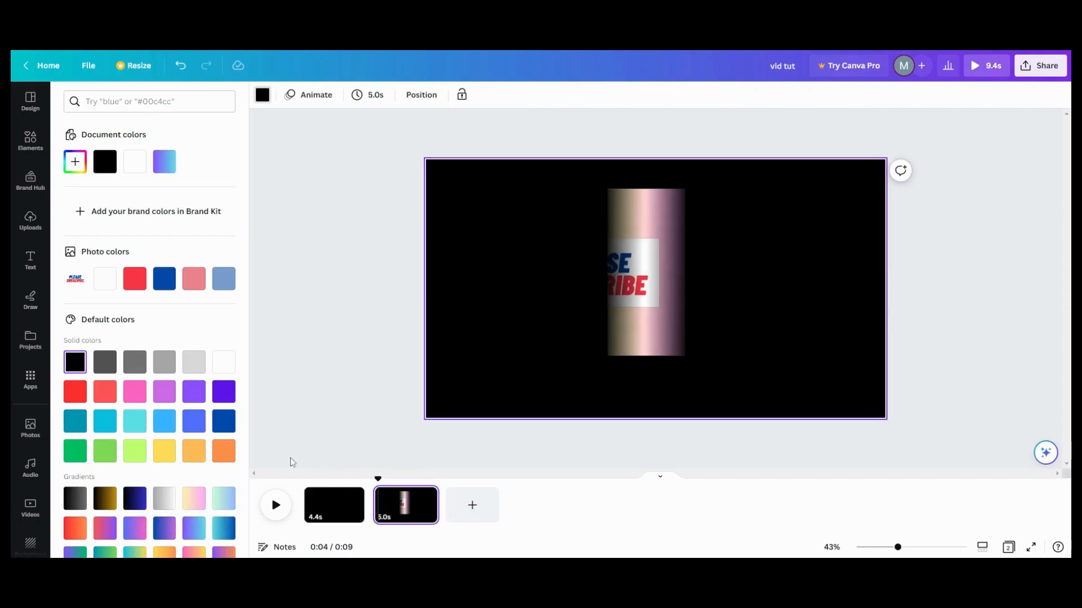
click(276, 505)
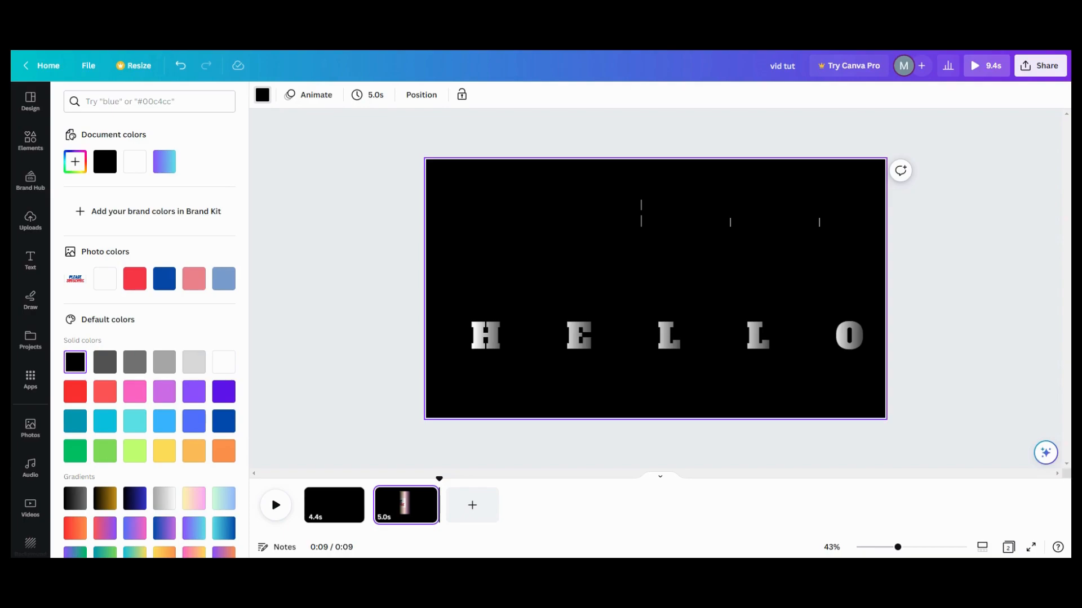
Insert a blank page between the HELLO page and the can page
mouse_move(431, 501)
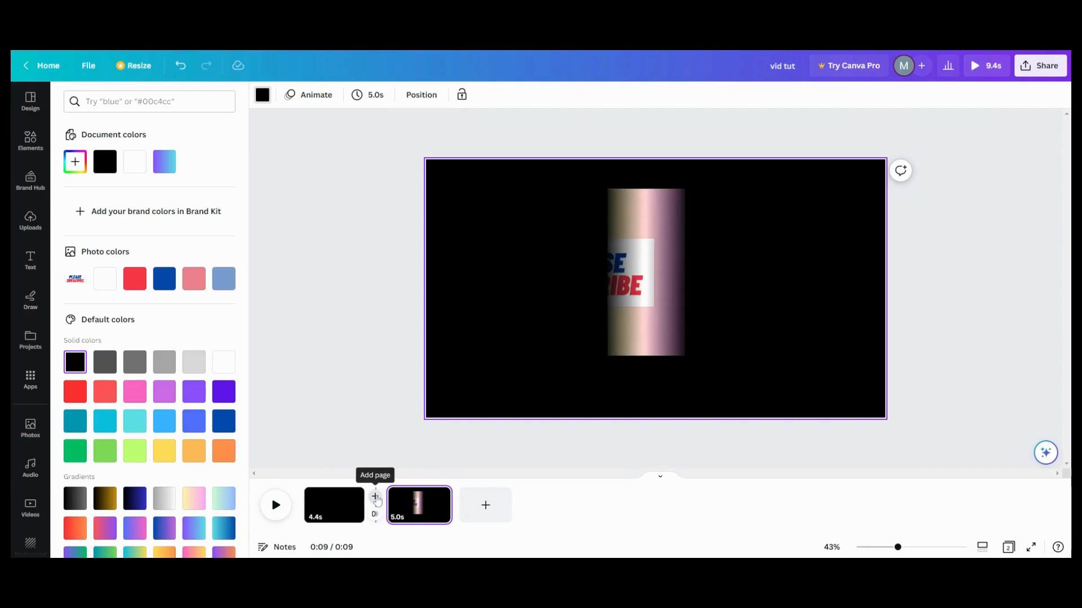
click(375, 495)
Change the first page's background colour to white to expose the hidden masking shapes
click(350, 507)
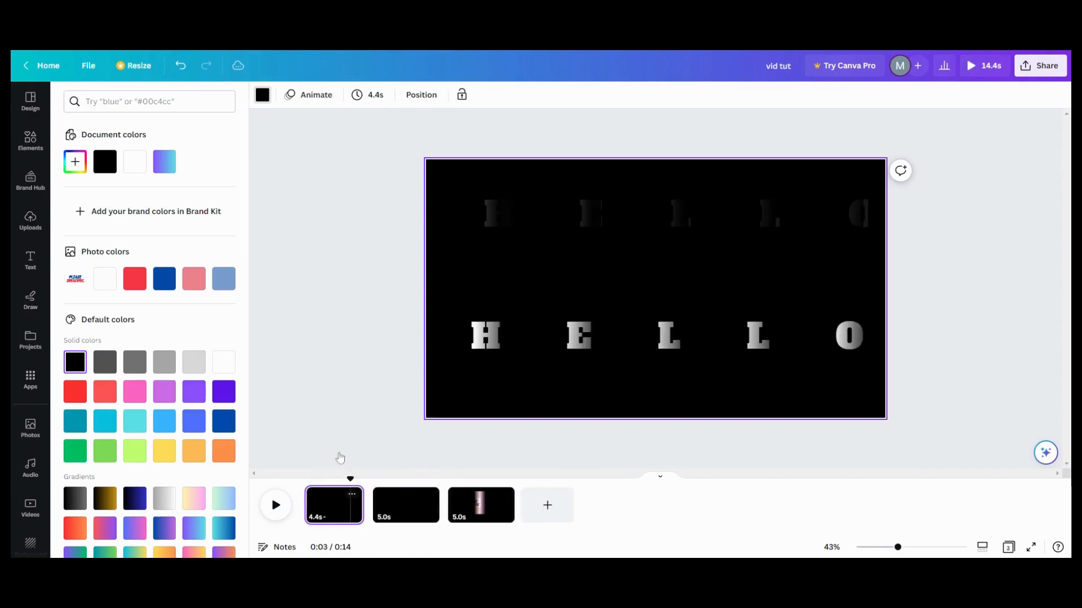
click(441, 172)
click(393, 176)
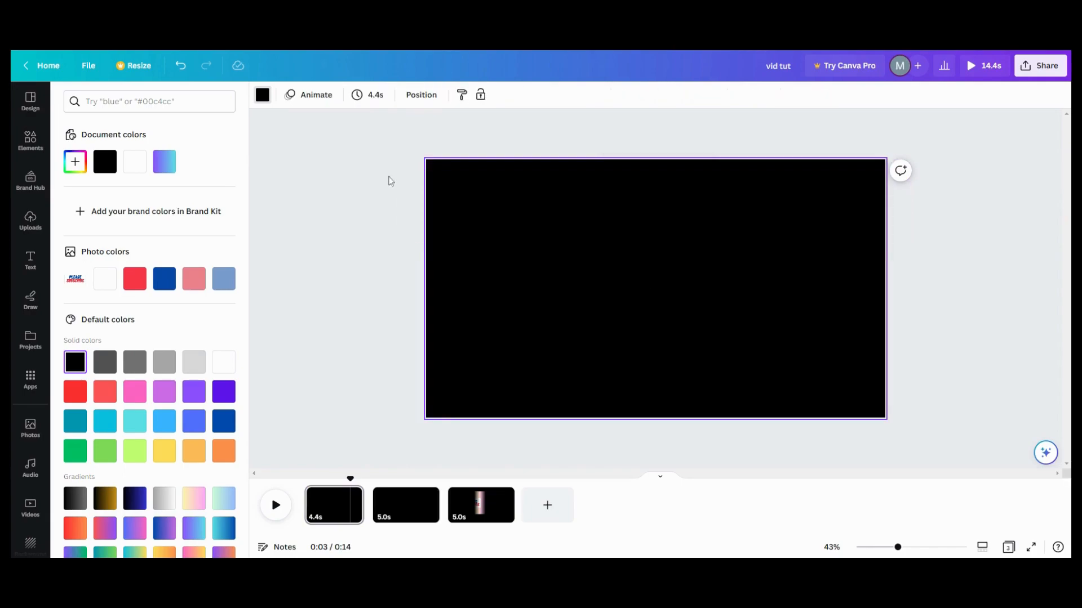
click(293, 213)
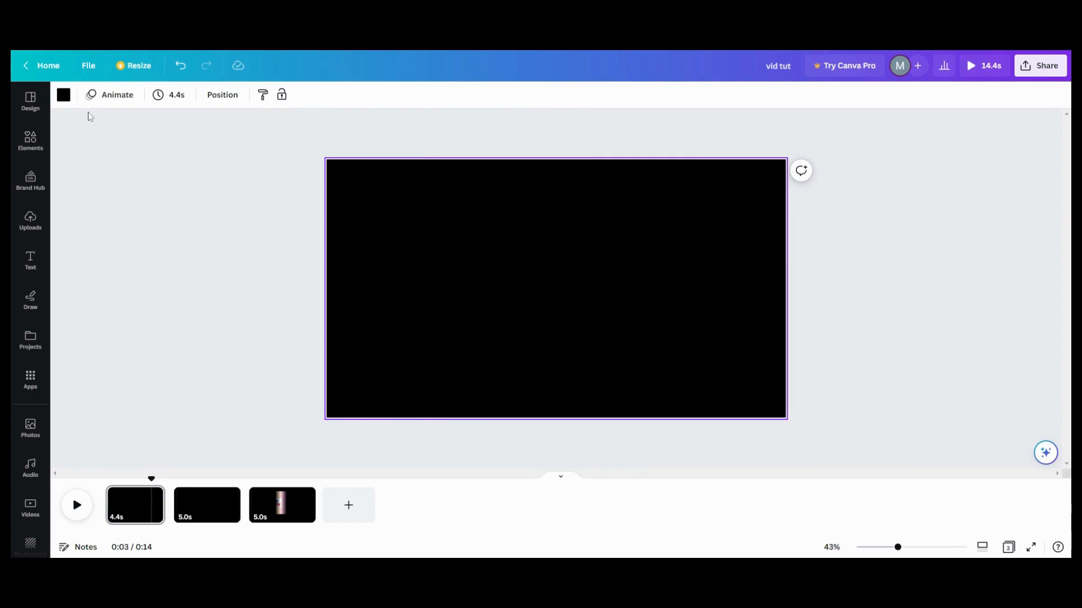
click(63, 95)
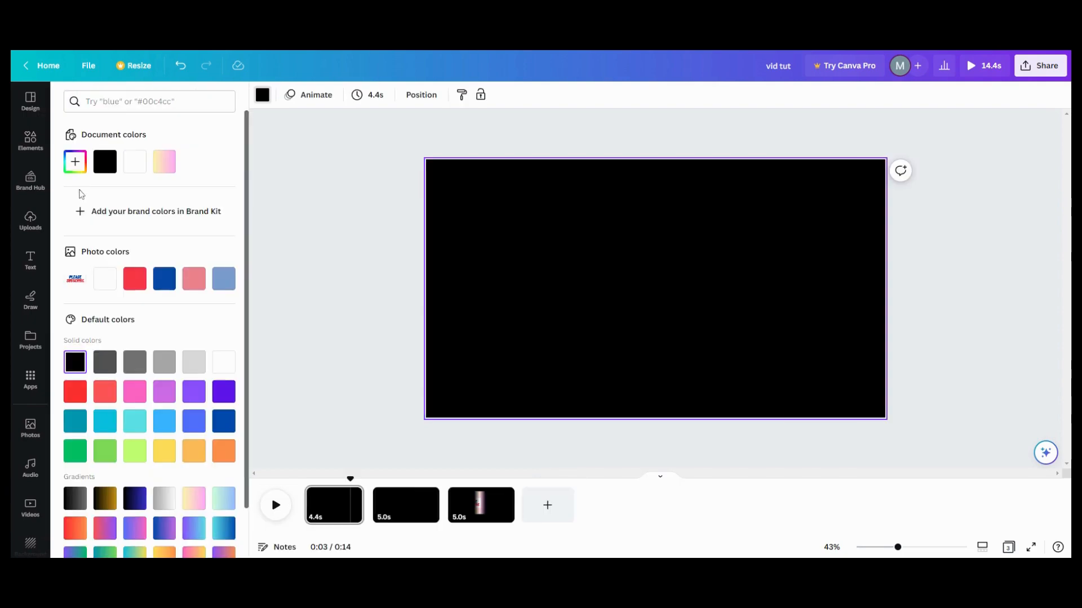
click(134, 162)
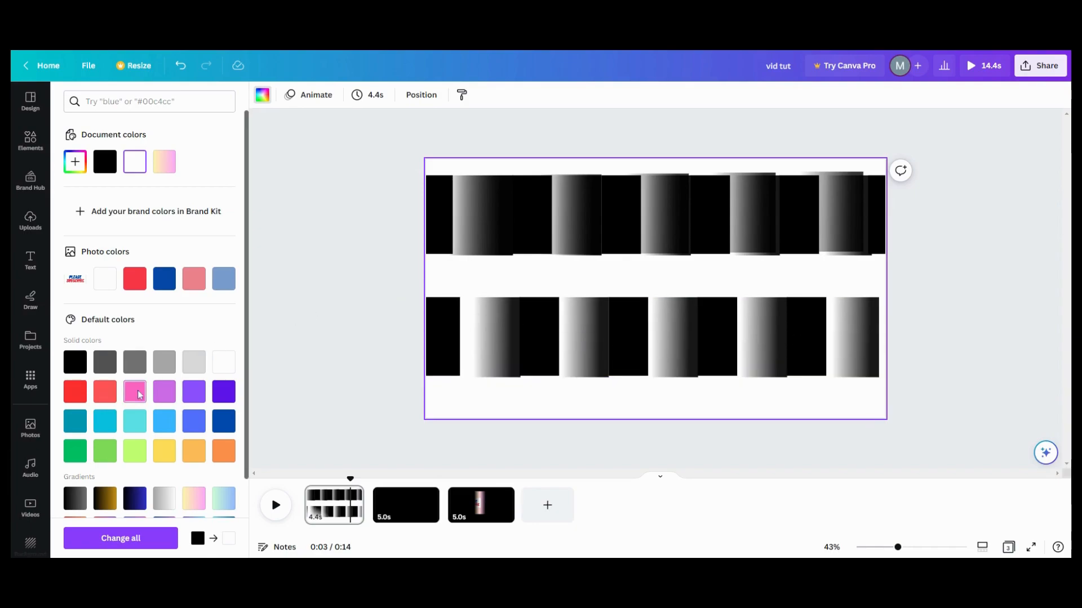
Inspect the details of the starred Black Gradient Rectangle graphic and find the square shape in the elements library
scroll(17, 462, down, 1)
scroll(17, 462, down, 3)
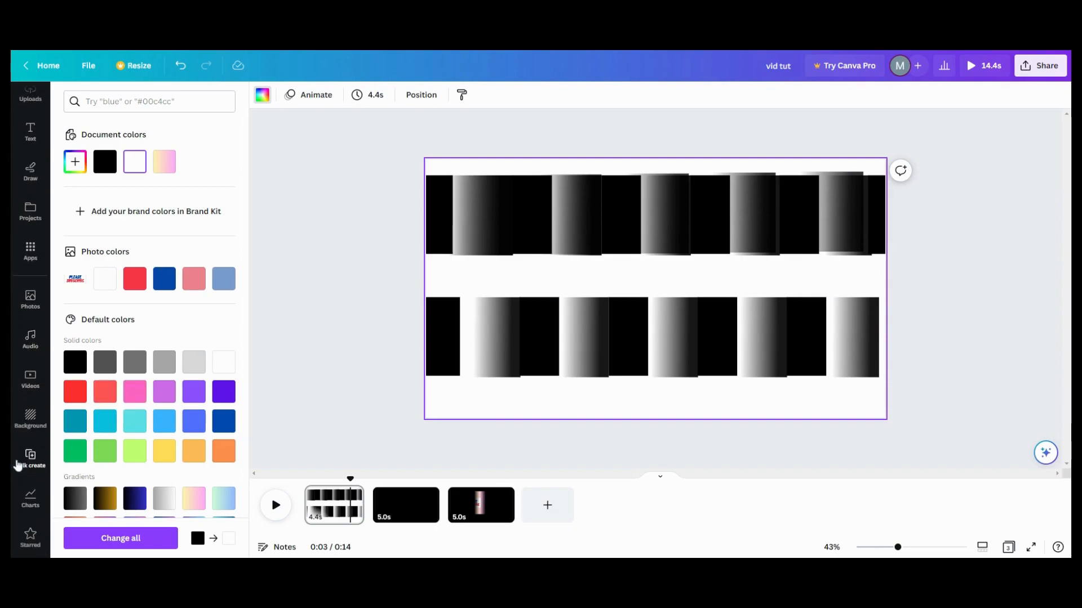
click(30, 536)
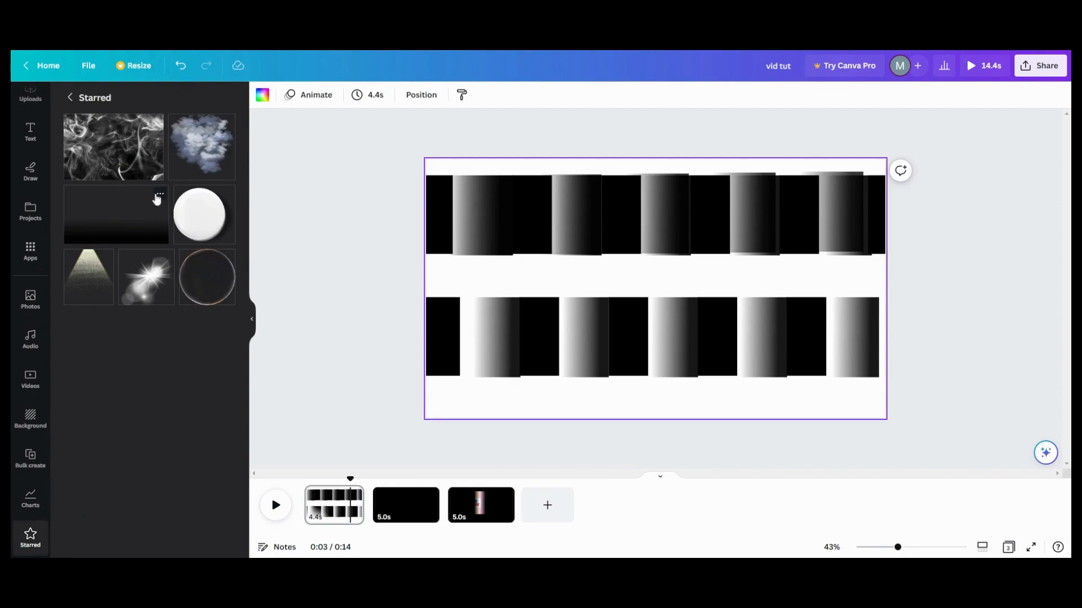
click(160, 197)
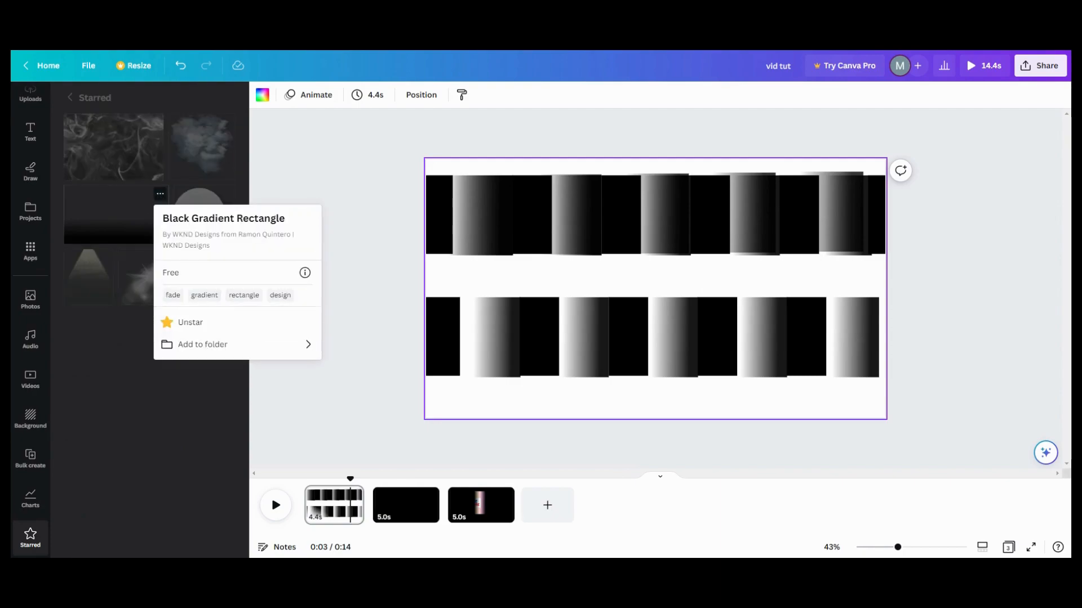
scroll(32, 186, up, 3)
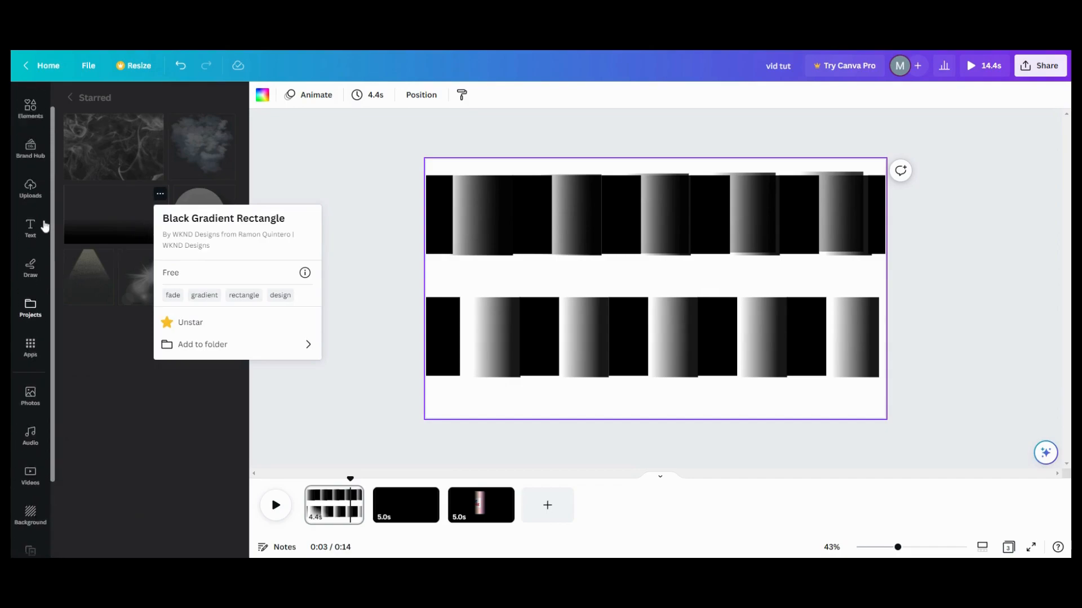
click(31, 156)
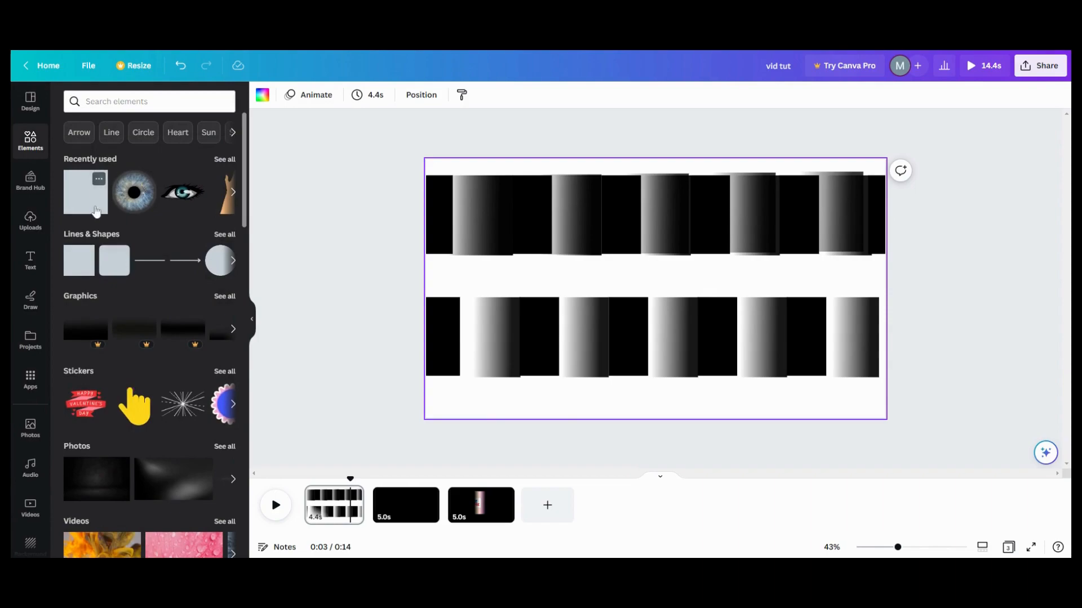
click(359, 259)
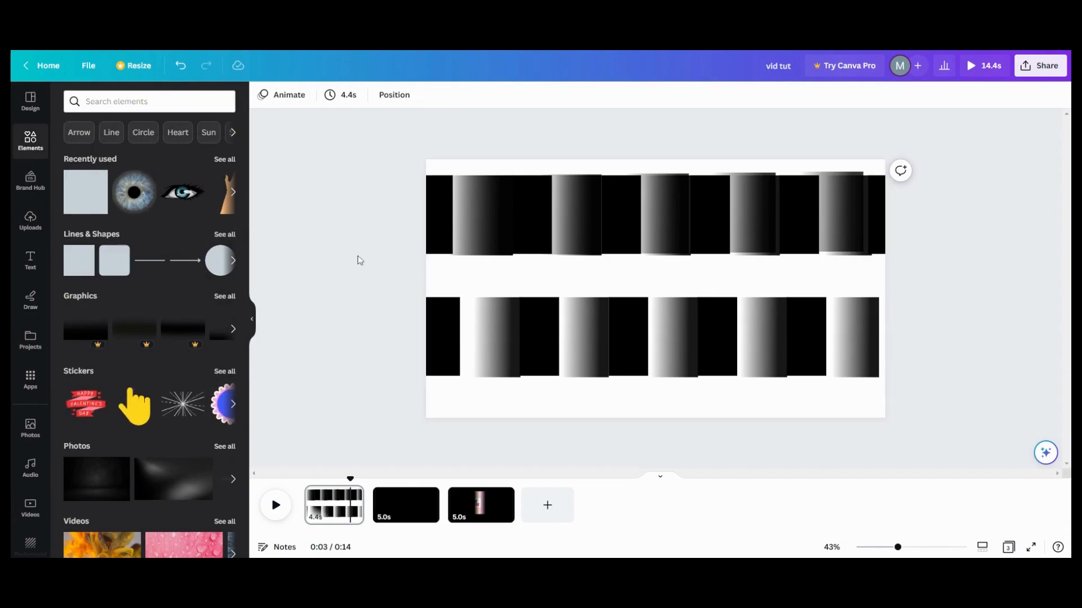
click(252, 321)
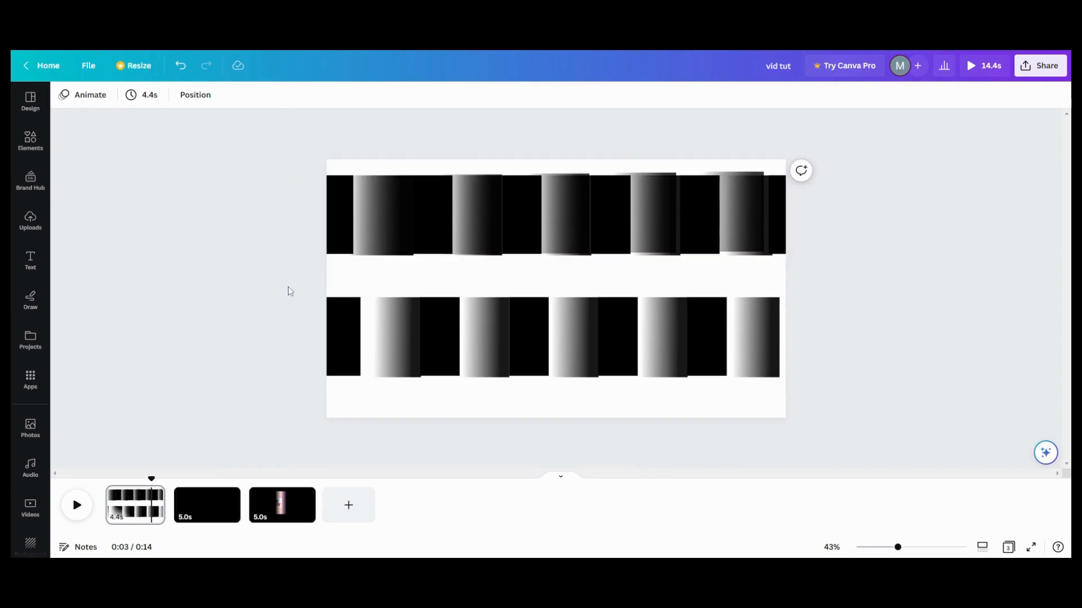
Examine how the first page's upper row is layered by selecting its elements and shifting the gradient overlays out of place and back
drag(294, 145, 822, 229)
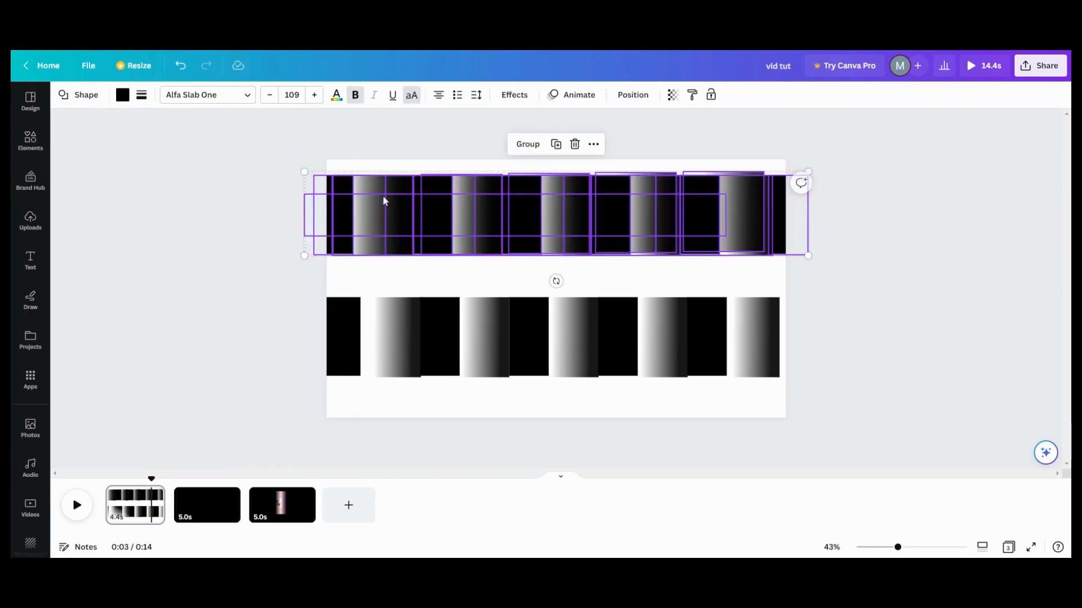
click(254, 255)
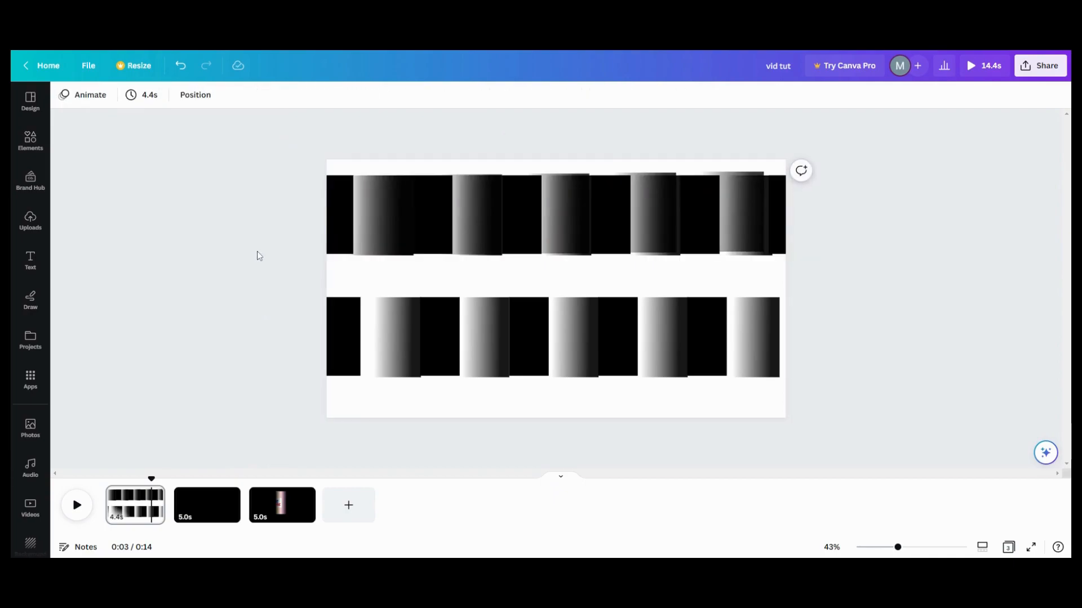
click(329, 216)
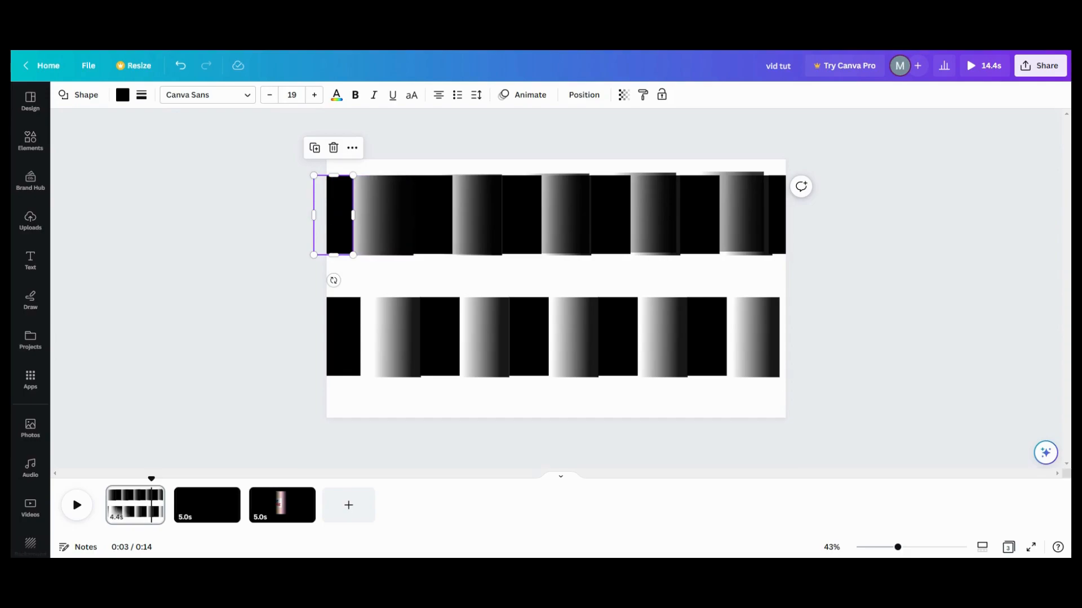
drag(372, 224, 373, 189)
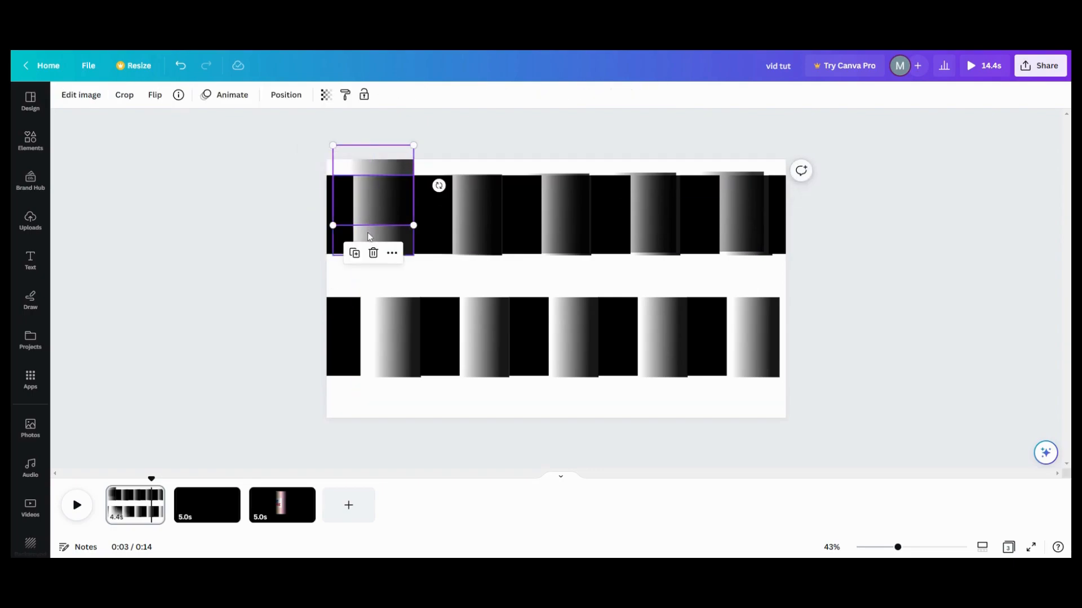
mouse_move(428, 230)
mouse_down()
mouse_move(432, 210)
mouse_move(427, 222)
mouse_up()
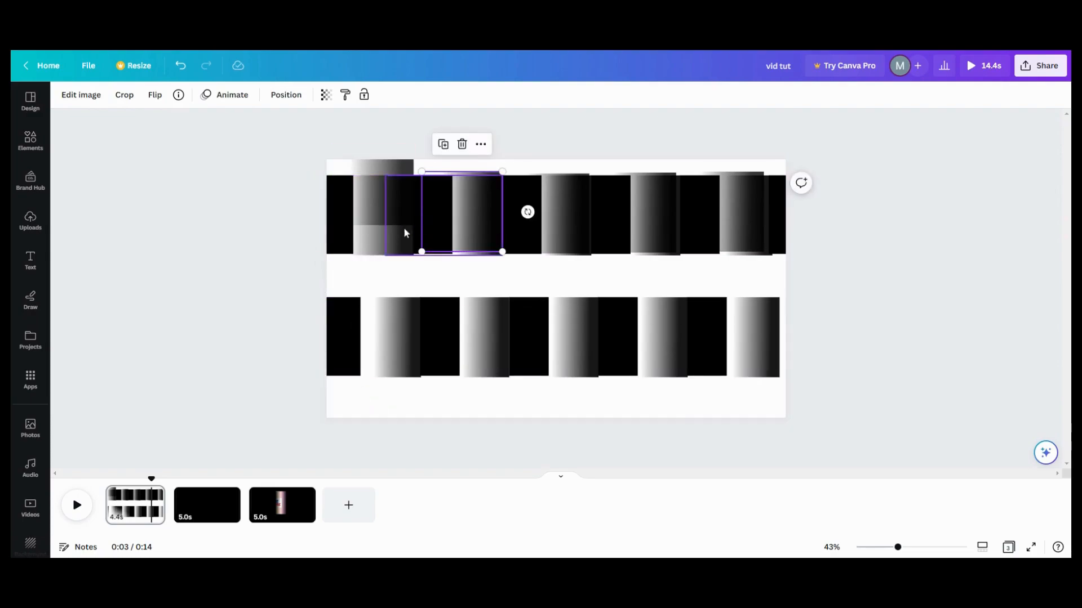
mouse_move(396, 232)
mouse_down()
mouse_move(379, 207)
mouse_move(380, 232)
mouse_up()
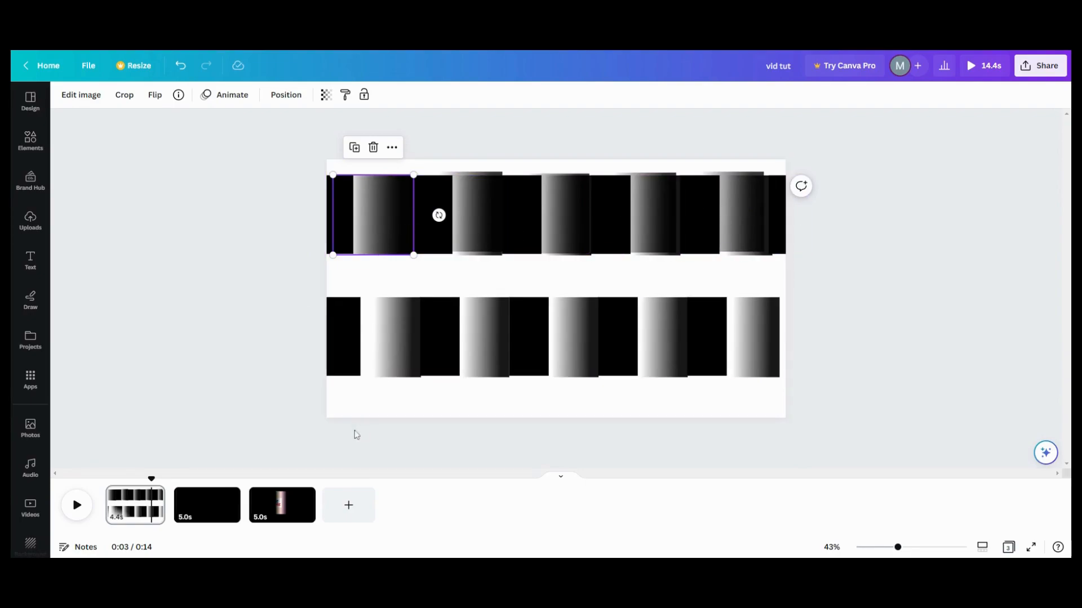
Add the "cold, smooth & tasty." font combination to the blank second page
click(208, 517)
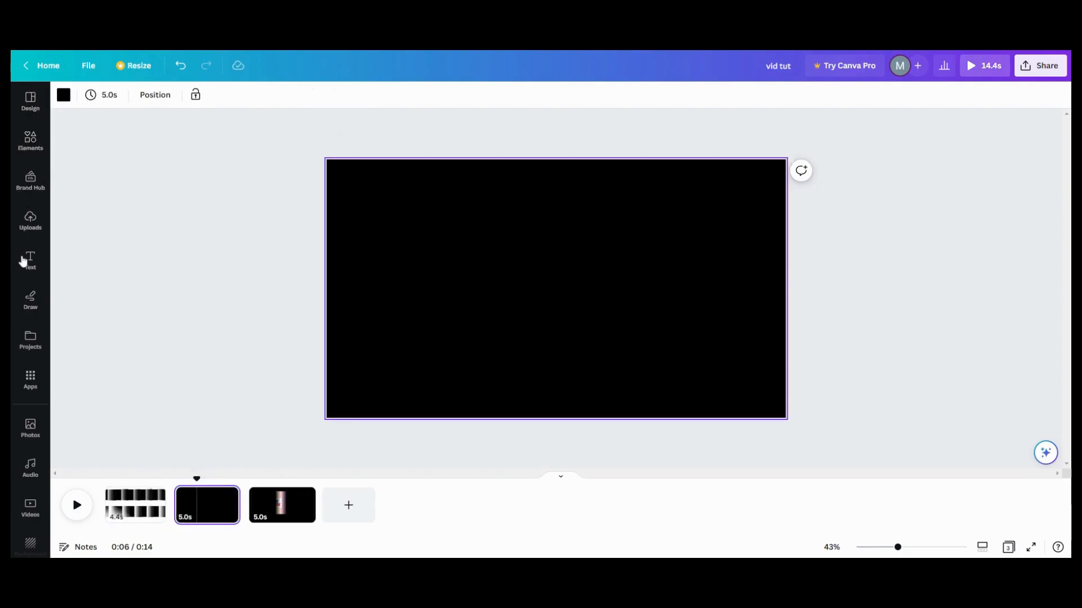
click(28, 260)
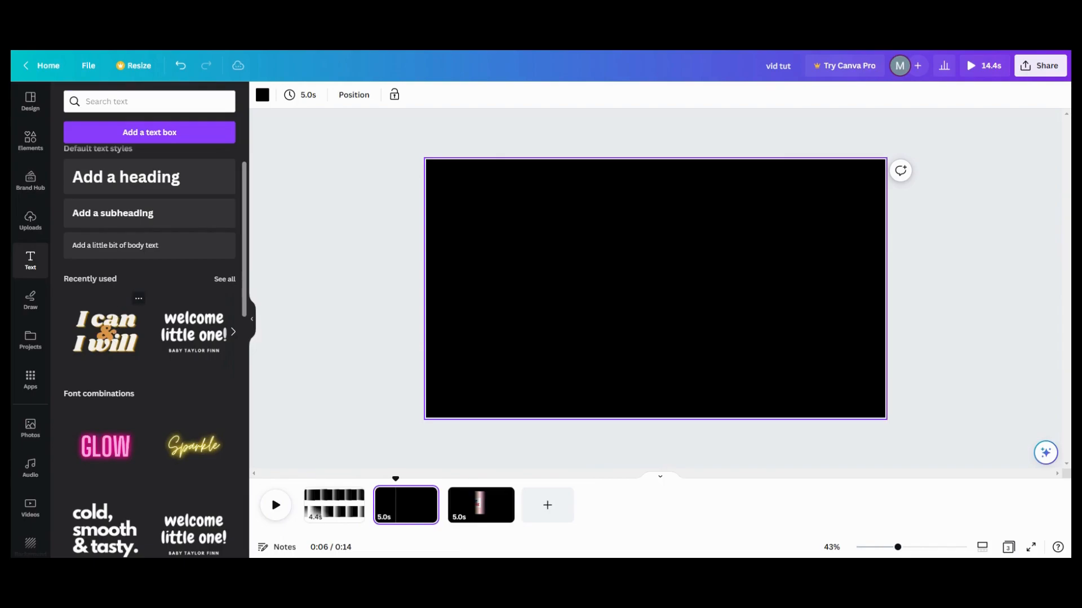
scroll(117, 336, down, 4)
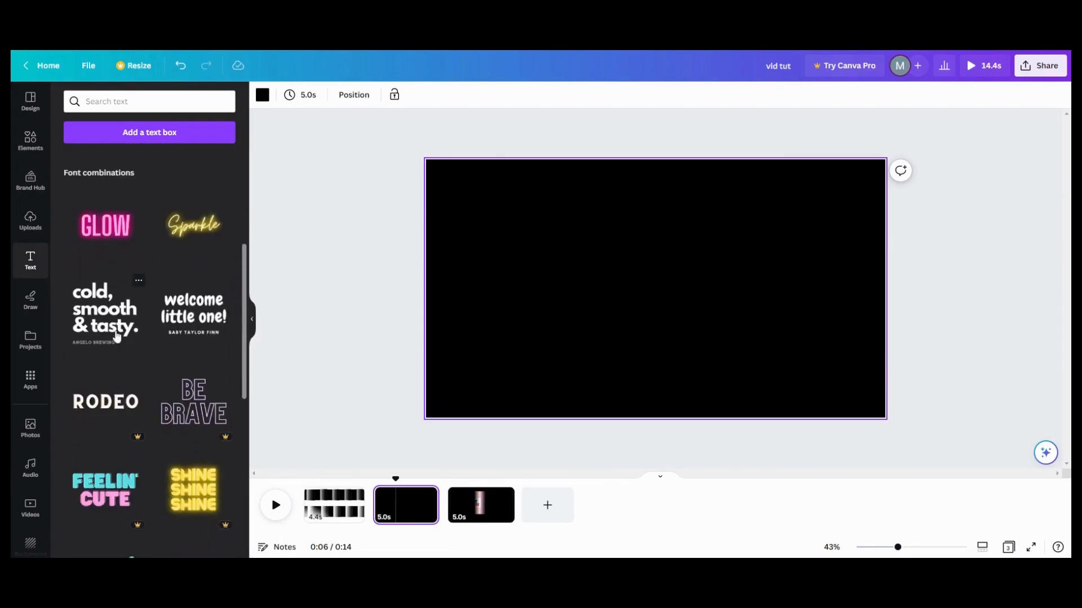
click(117, 336)
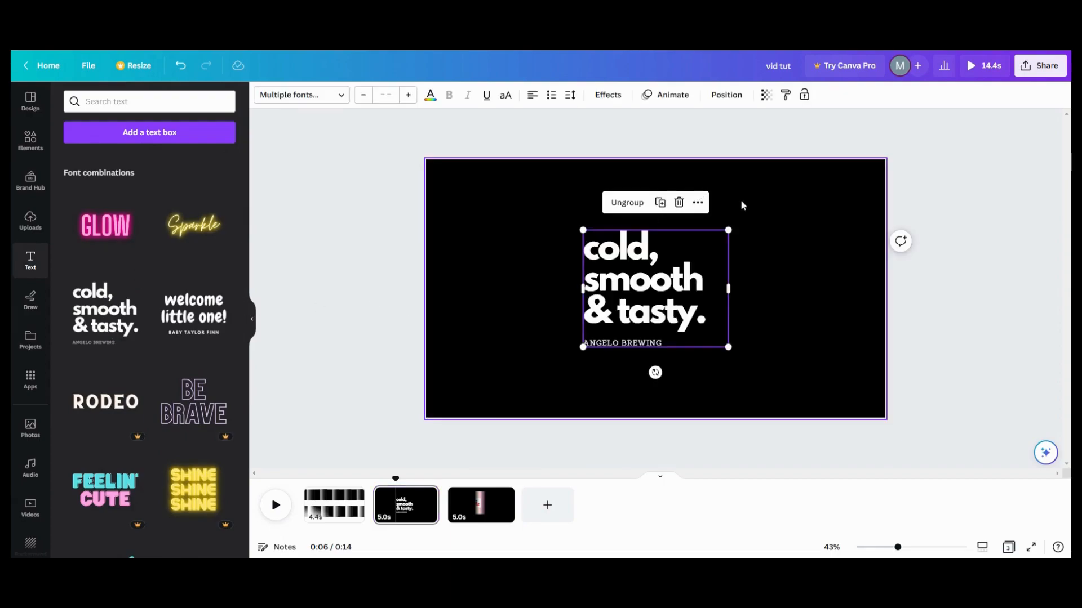
Ungroup the font combination and delete the small "ANGELO BREWING" caption
click(615, 206)
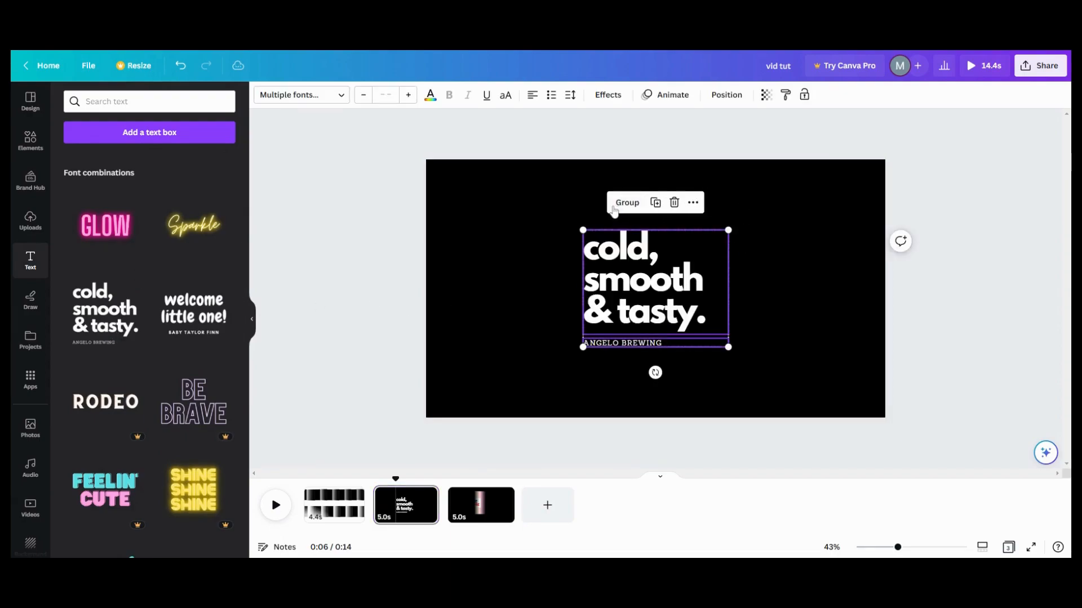
click(789, 259)
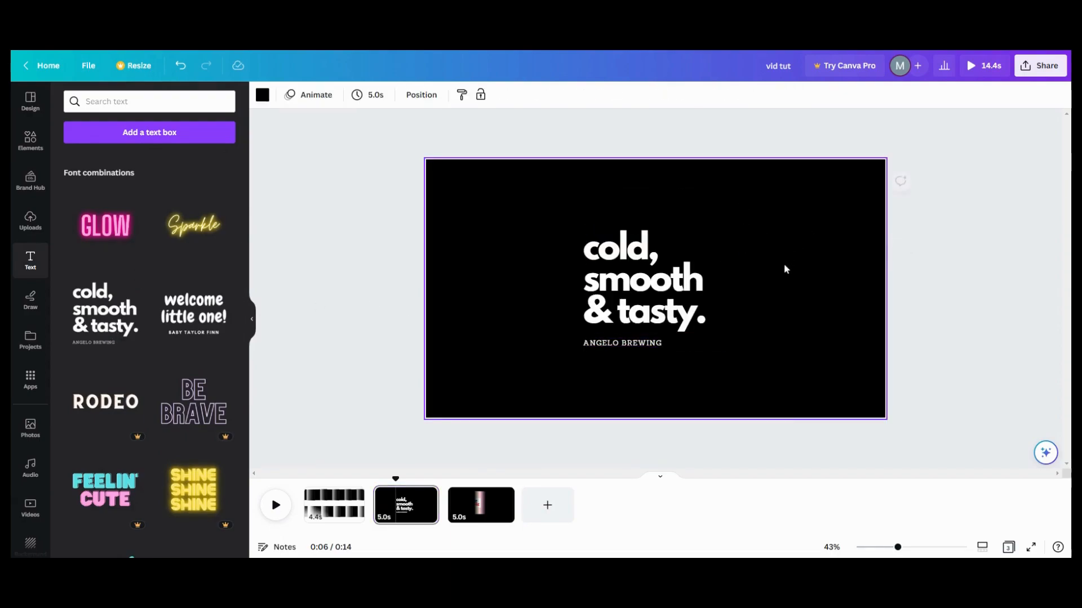
click(667, 343)
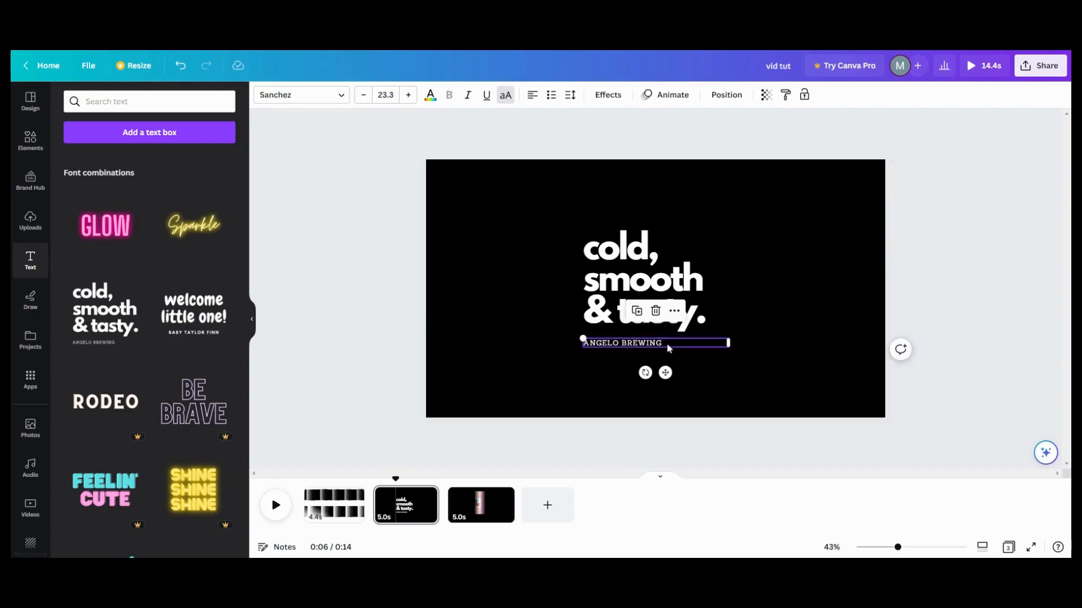
click(656, 314)
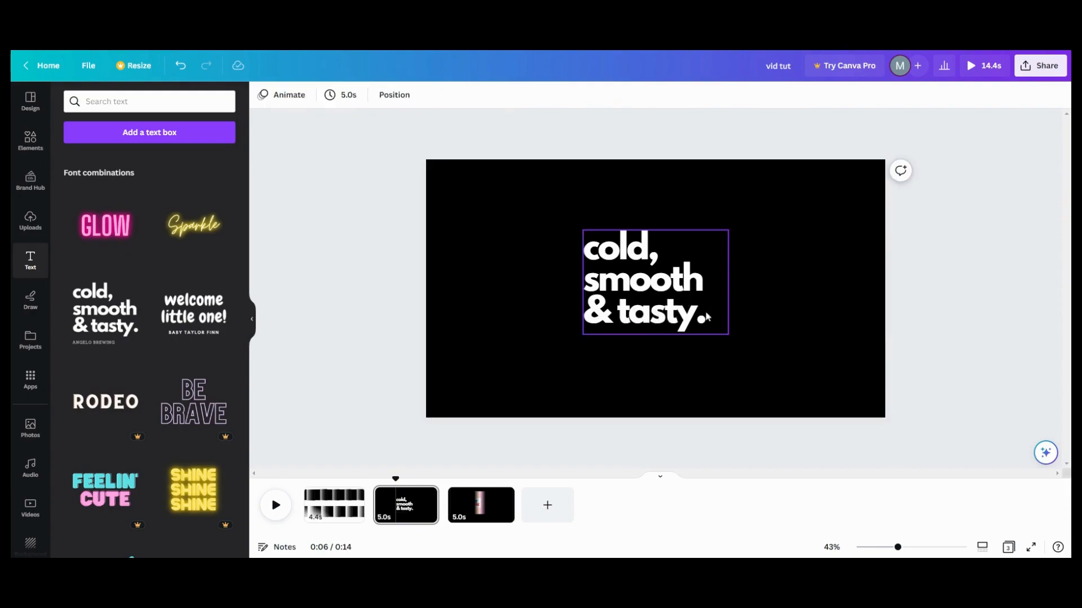
Replace the "cold, smooth & tasty." text with "hello" and insert a space between each pair of letters
click(679, 320)
click(679, 320)
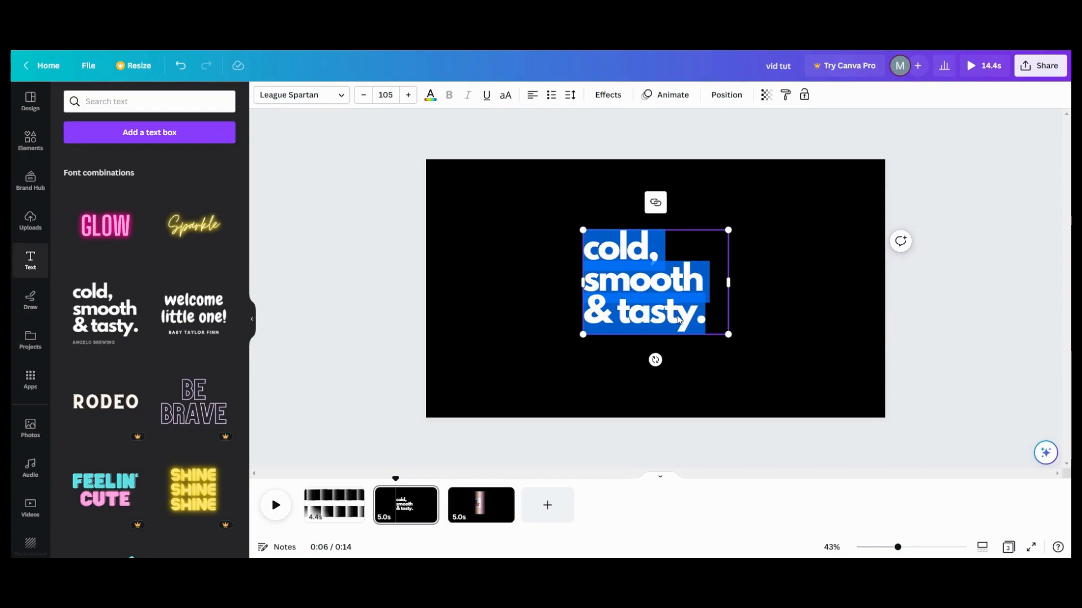
text(hello)
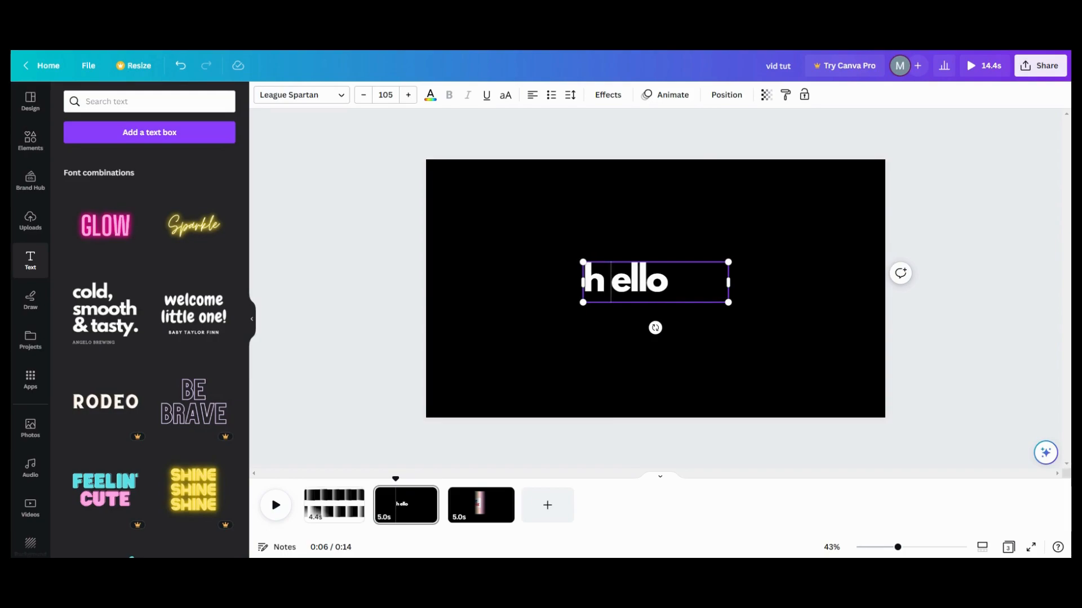
key(Right)
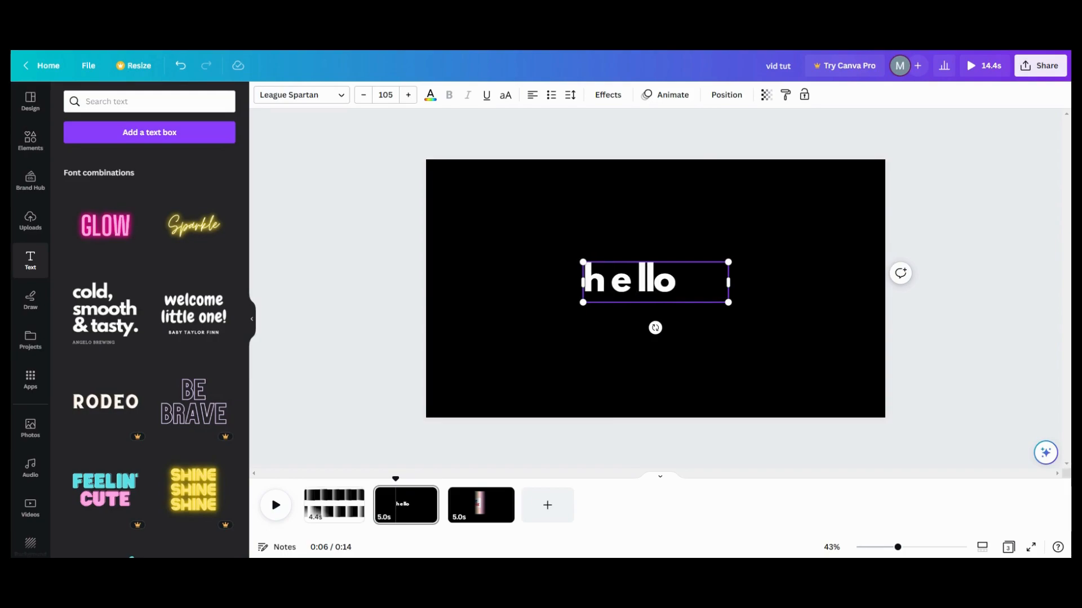
key(Right)
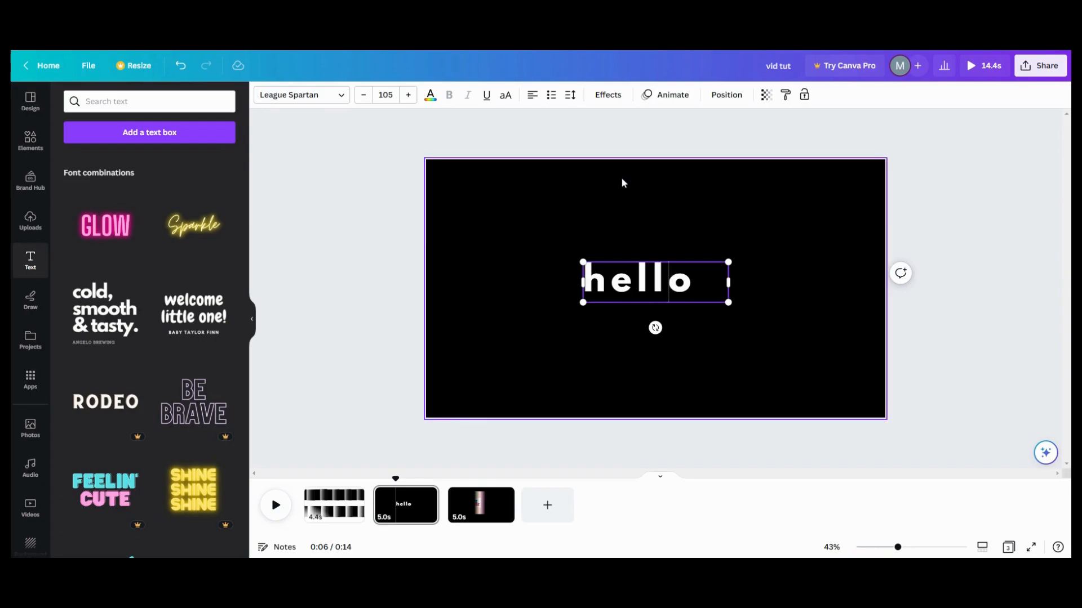
Set the "hello" text's letter spacing to 678 and widen its text box in both directions until the word fits on one line
click(570, 96)
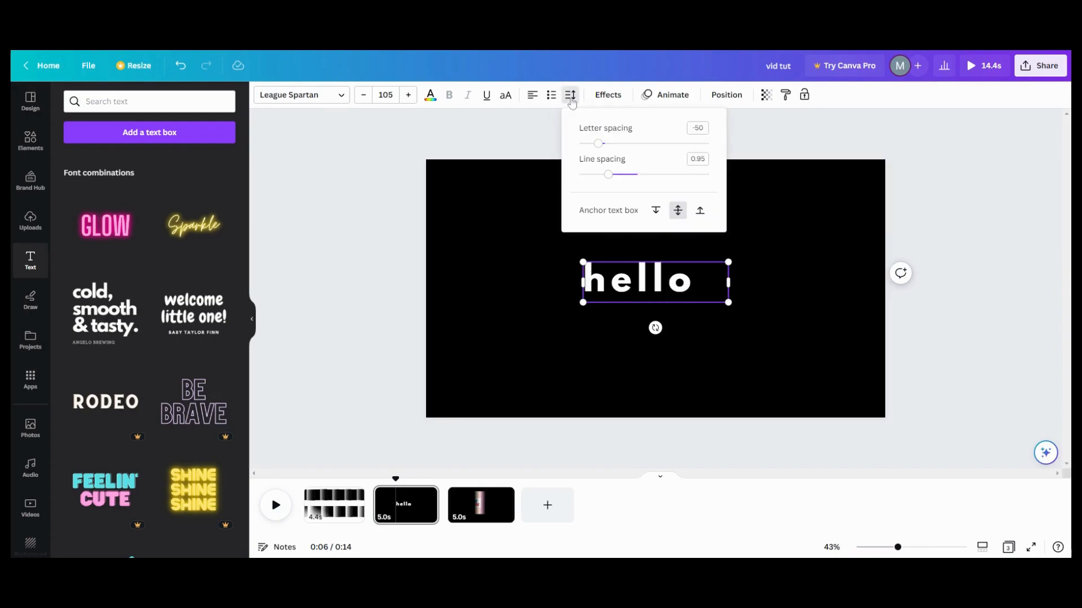
drag(596, 144, 678, 143)
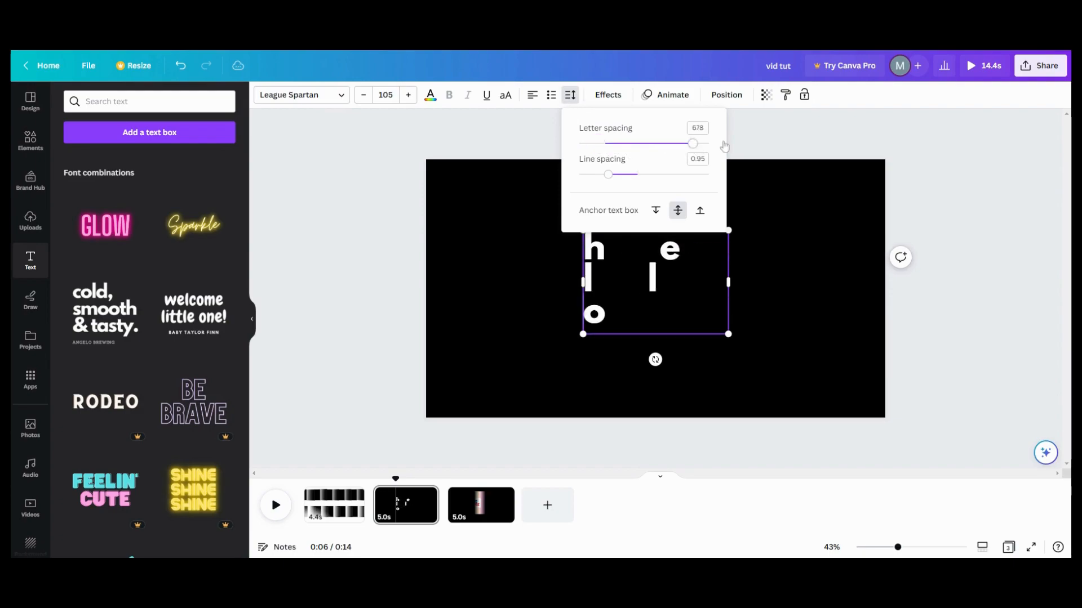
click(731, 282)
drag(731, 283, 859, 282)
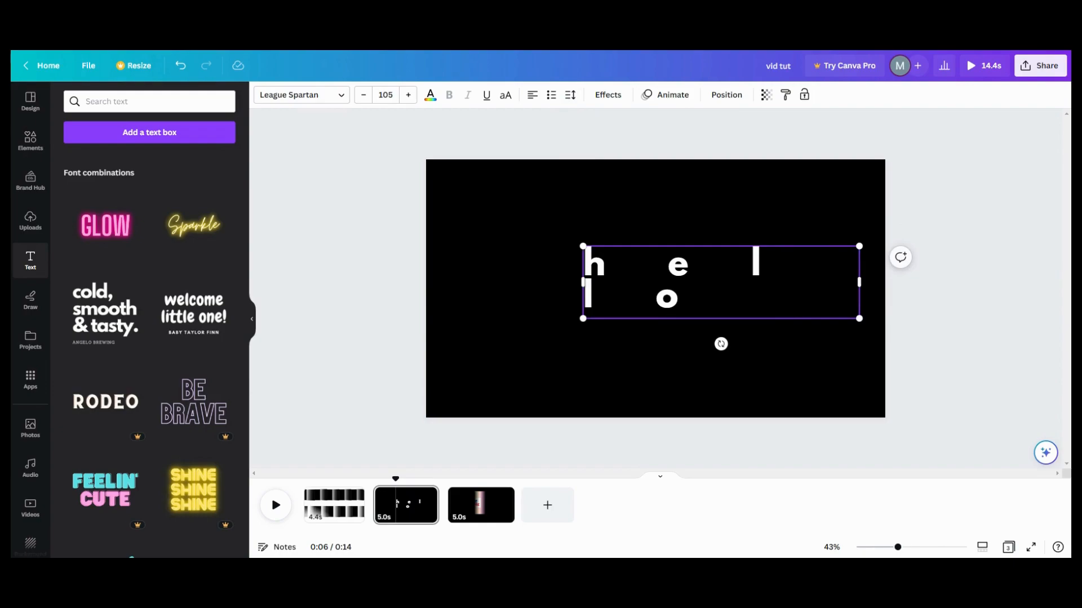
double_click(582, 282)
click(558, 308)
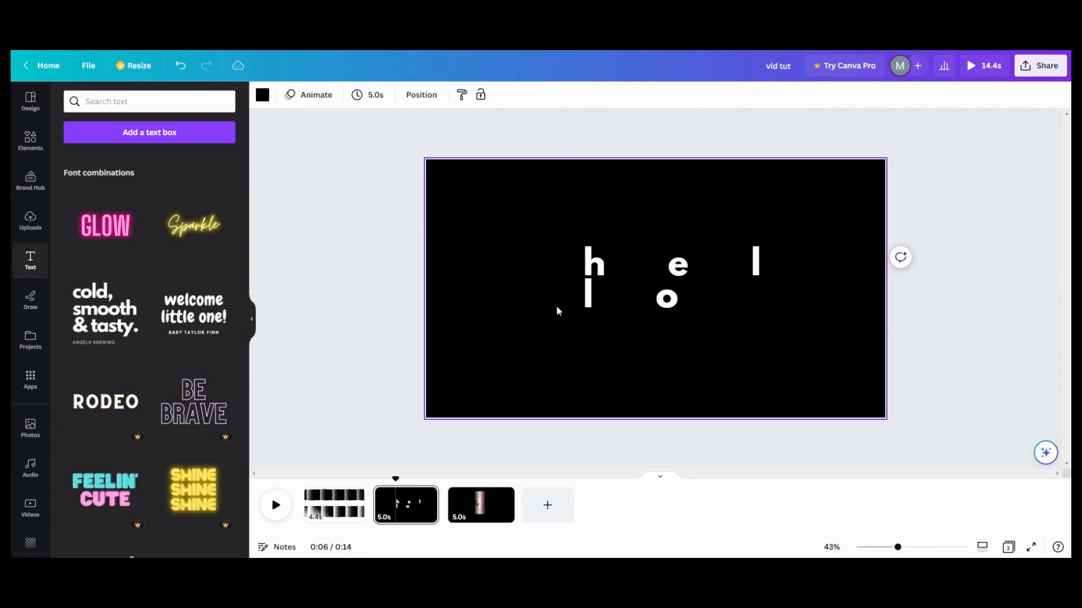
click(585, 280)
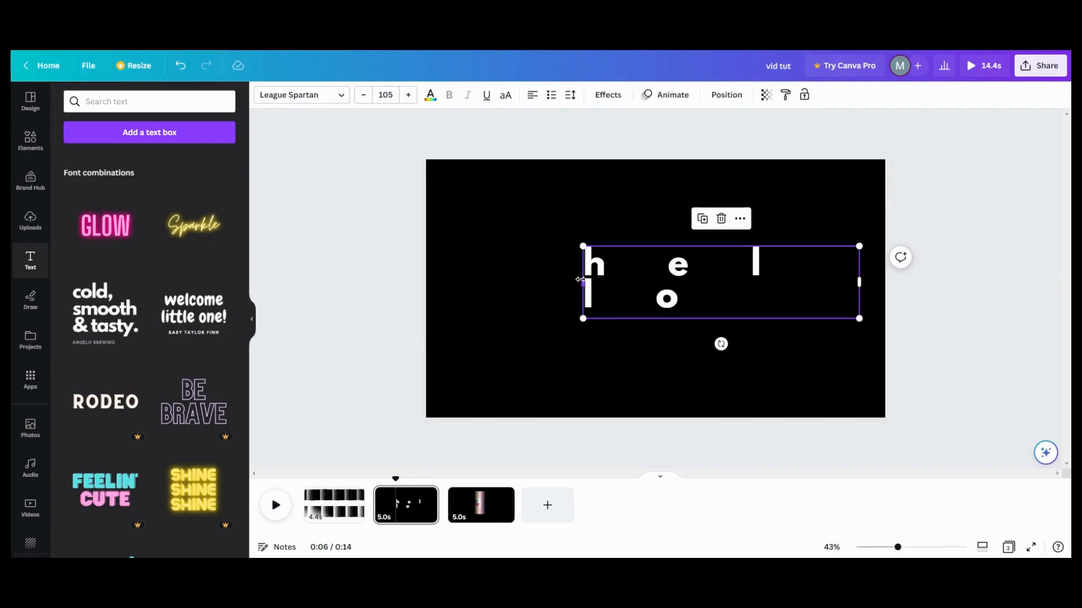
drag(581, 280, 475, 284)
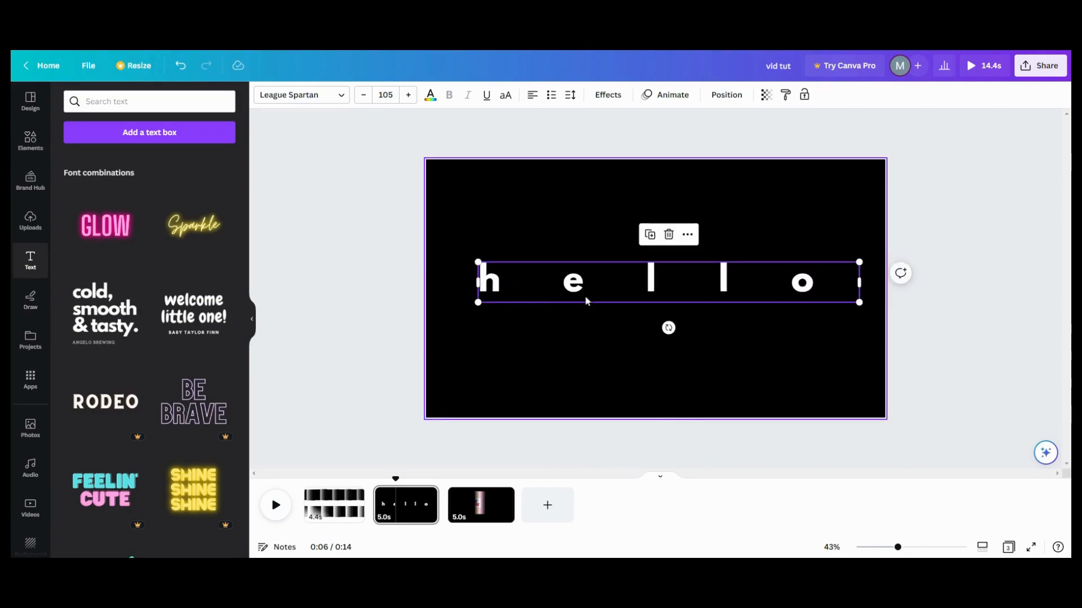
Convert the "hello" text to uppercase and widen its text box so all five letters stay on one line
click(506, 99)
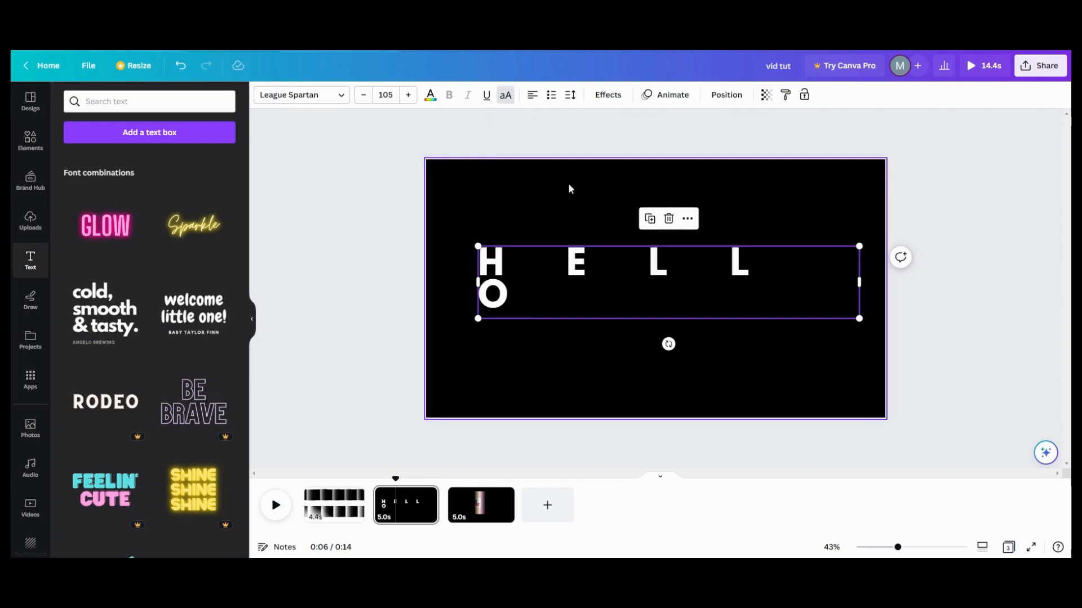
drag(861, 278, 880, 274)
drag(775, 294, 760, 289)
click(755, 289)
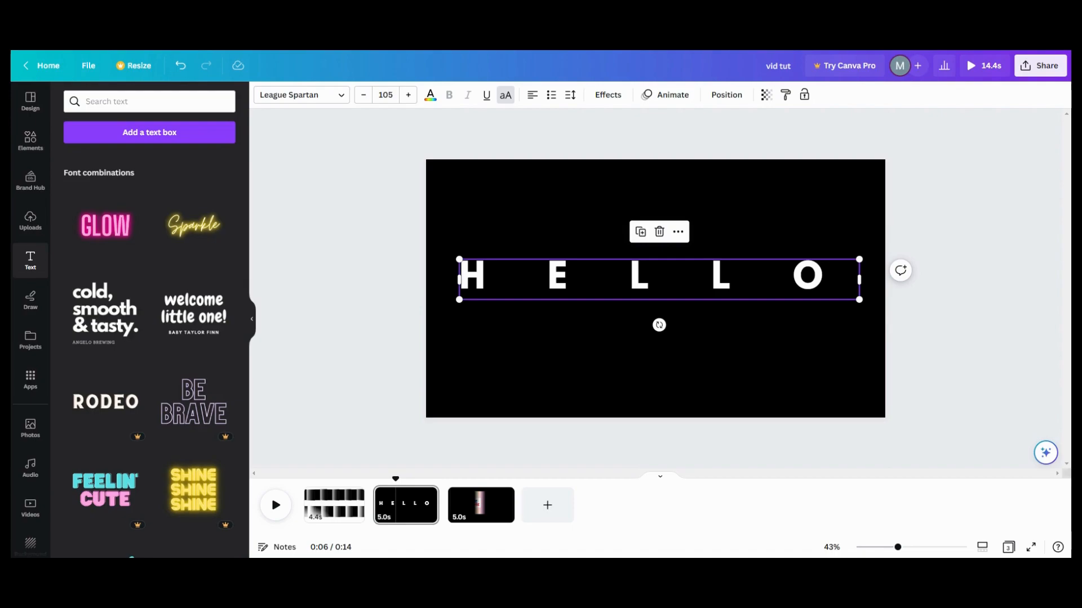
click(893, 303)
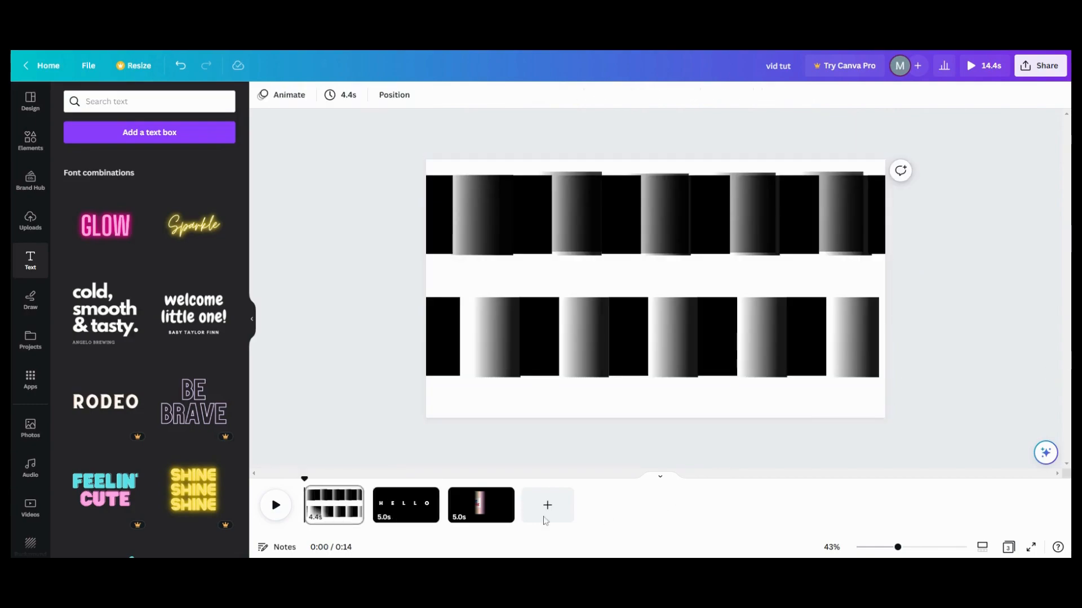
Recolour all the letters of "HELLO" on the second page with the default light purple
click(405, 505)
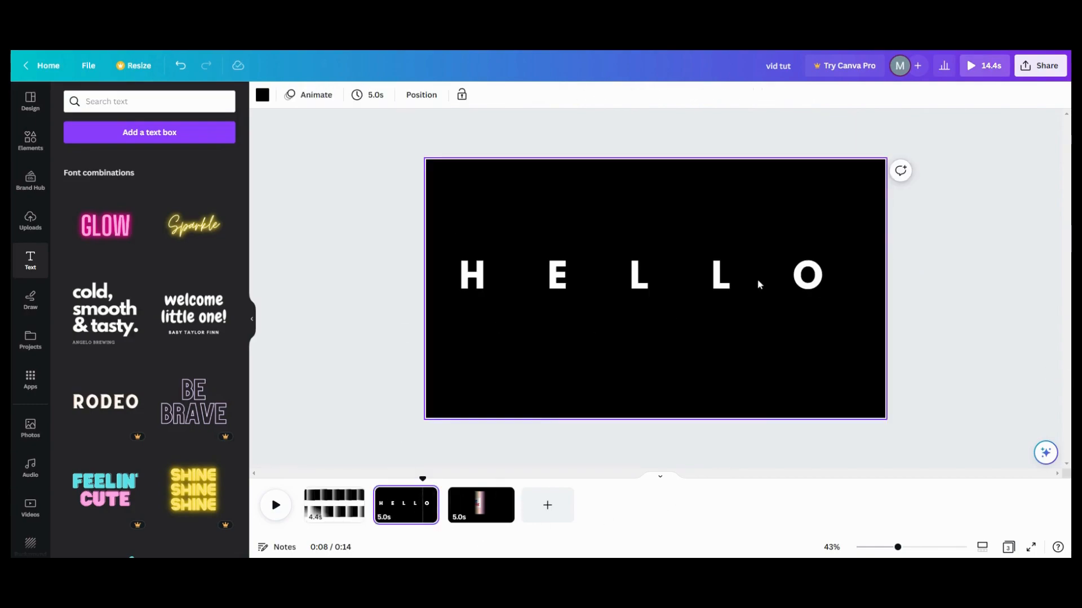
click(758, 279)
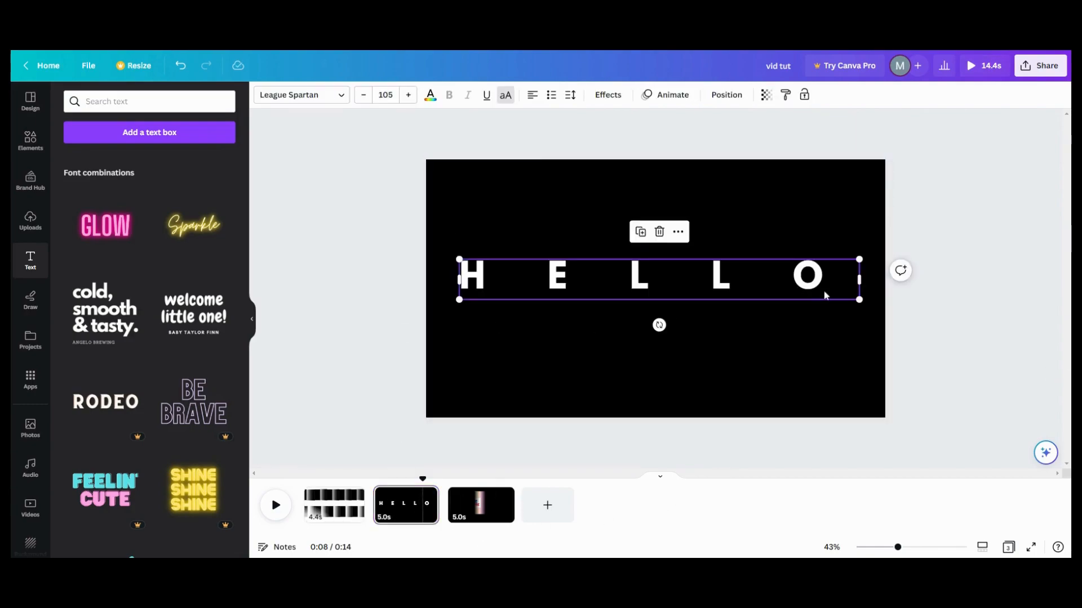
click(764, 286)
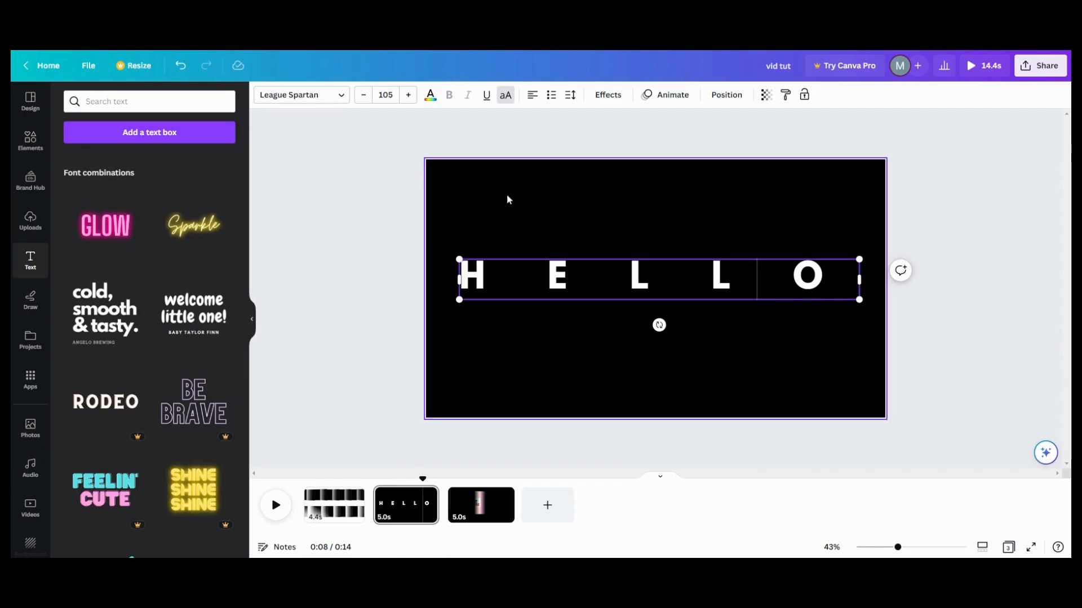
click(431, 95)
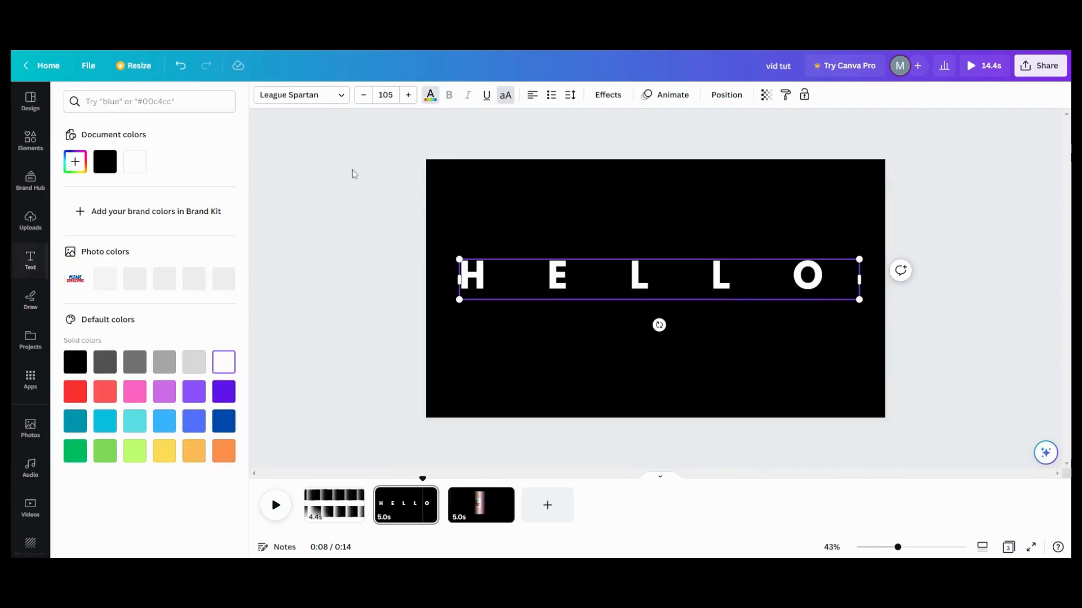
click(164, 391)
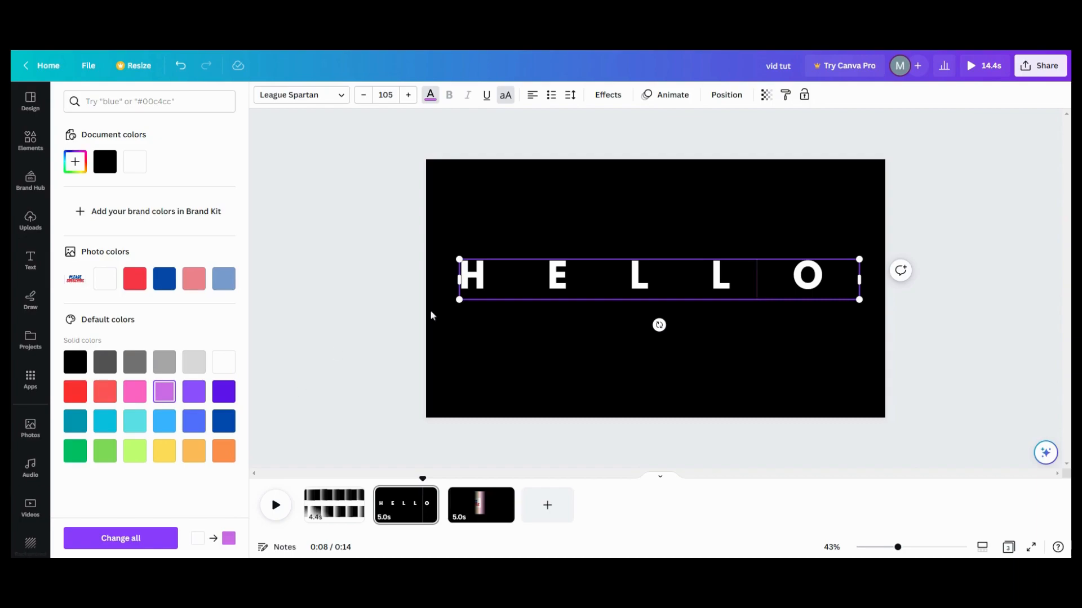
drag(850, 279, 458, 279)
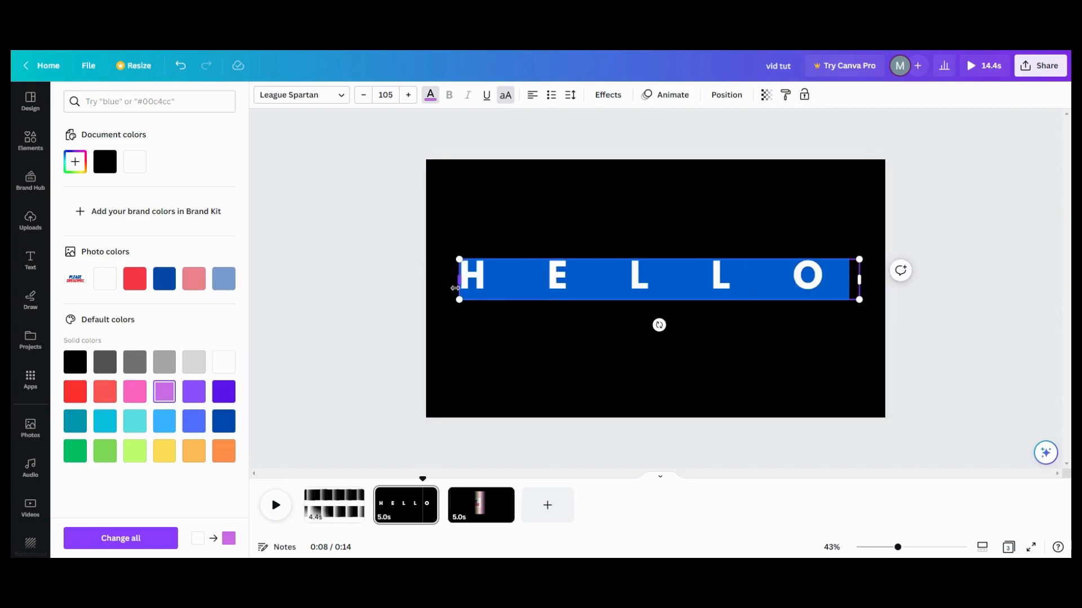
click(375, 306)
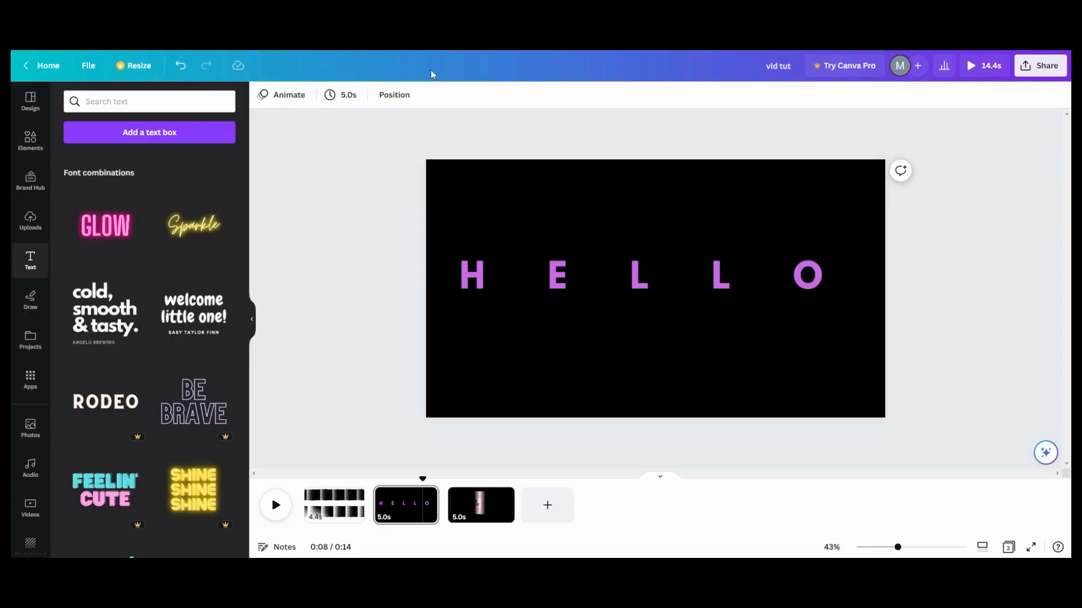
Change the second page's background colour to white
click(435, 169)
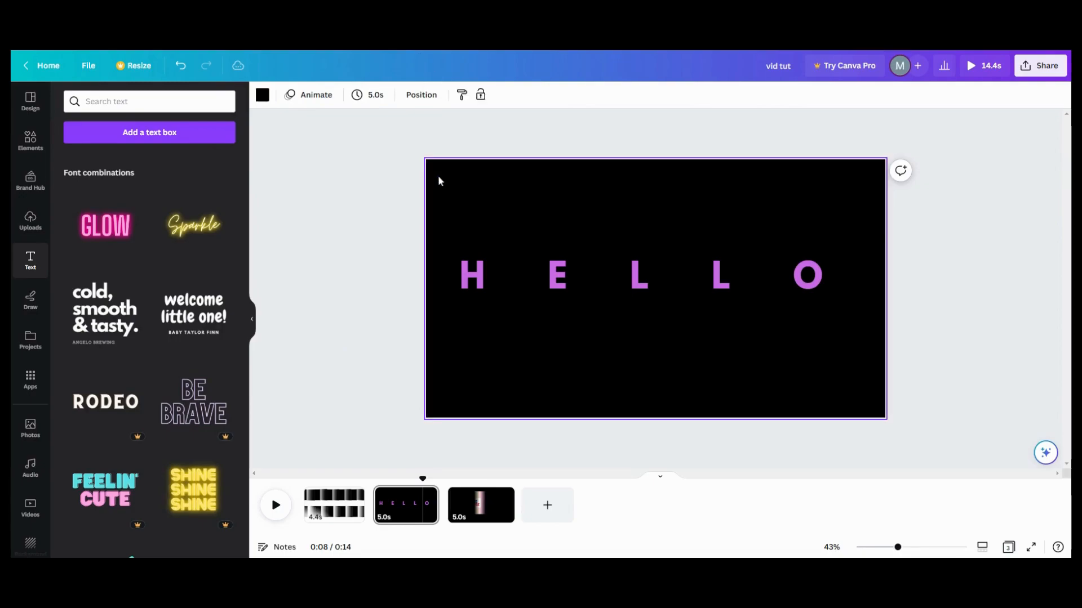
click(263, 95)
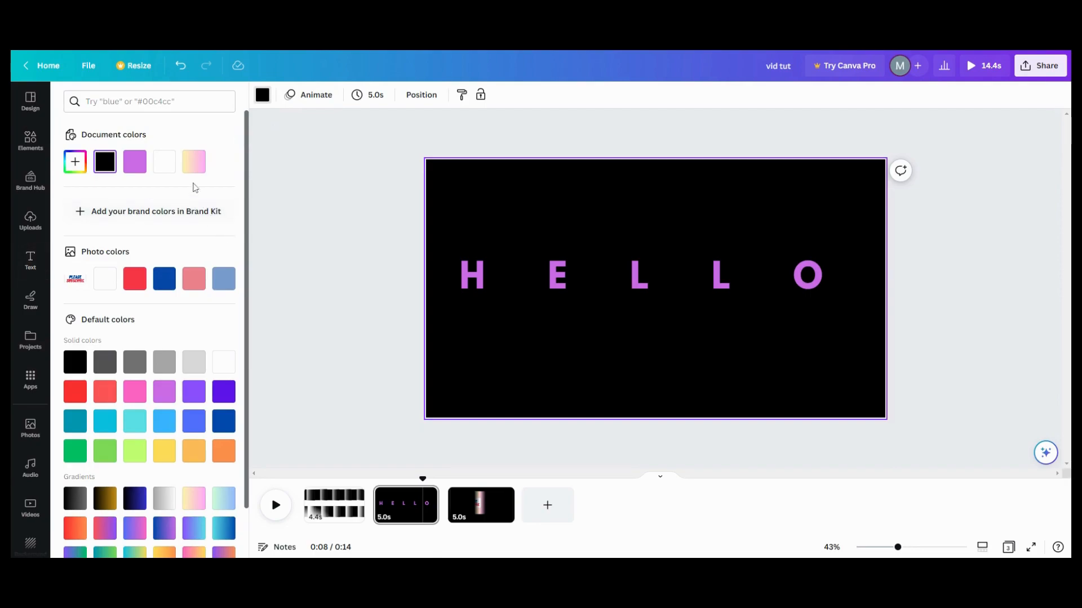
click(164, 162)
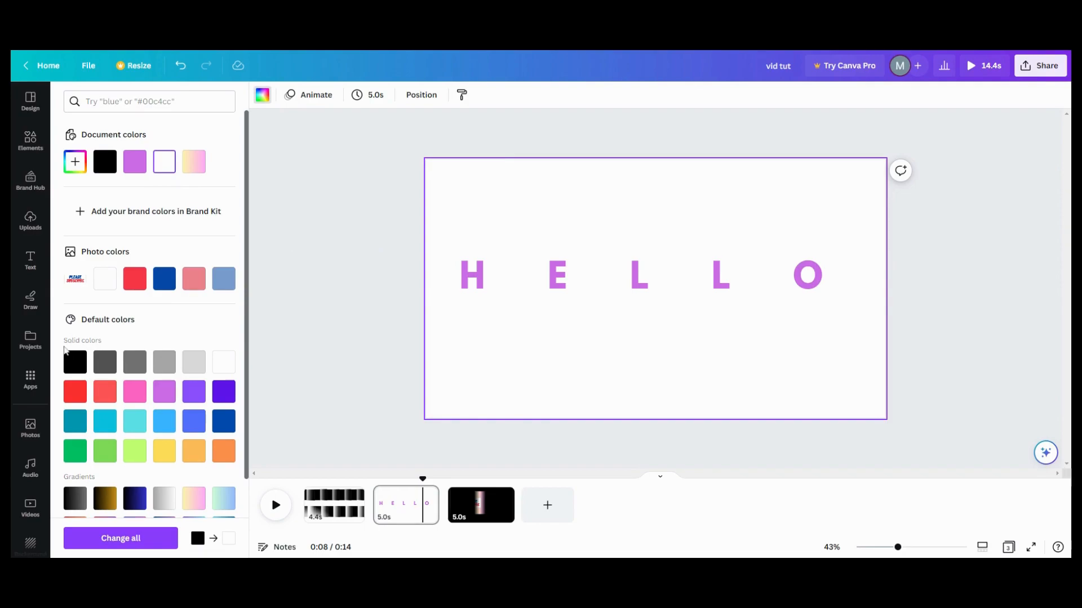
Add the starred "Black Gradient Rectangle" element to the page and show its details
scroll(30, 400, down, 3)
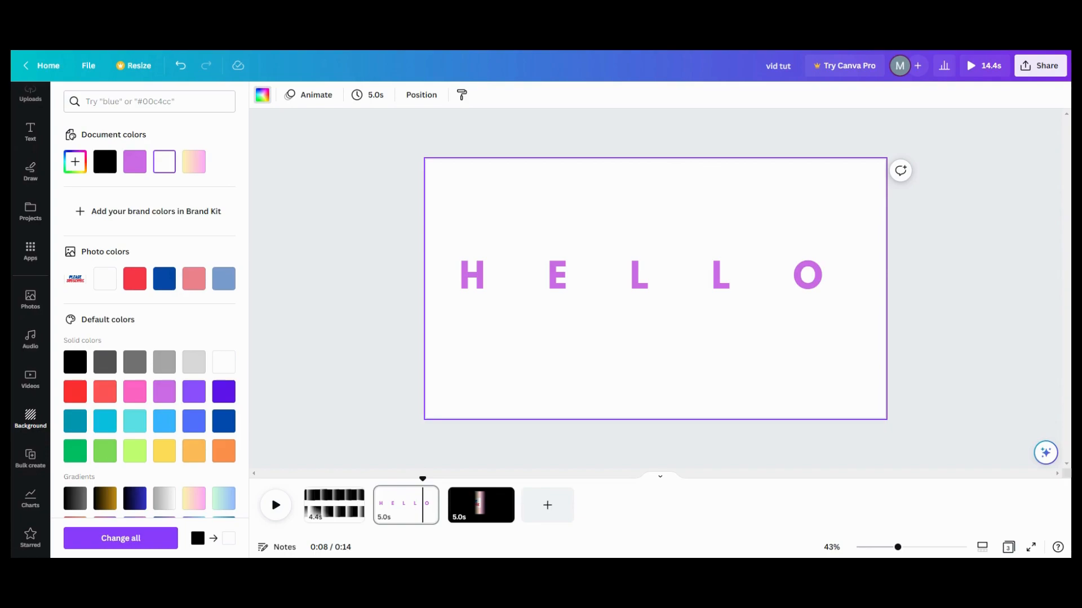
click(31, 537)
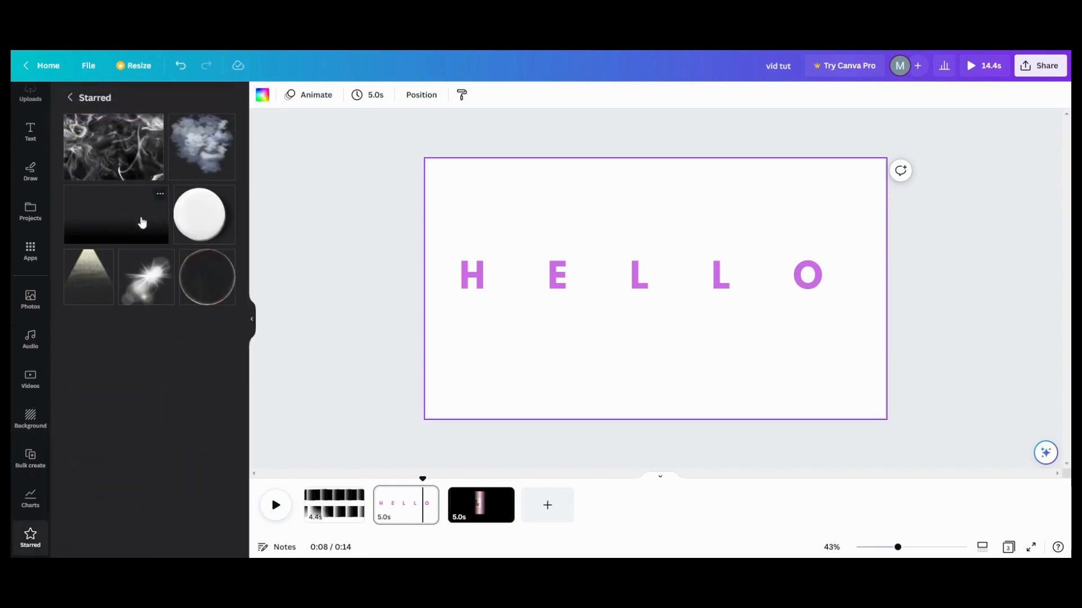
click(132, 236)
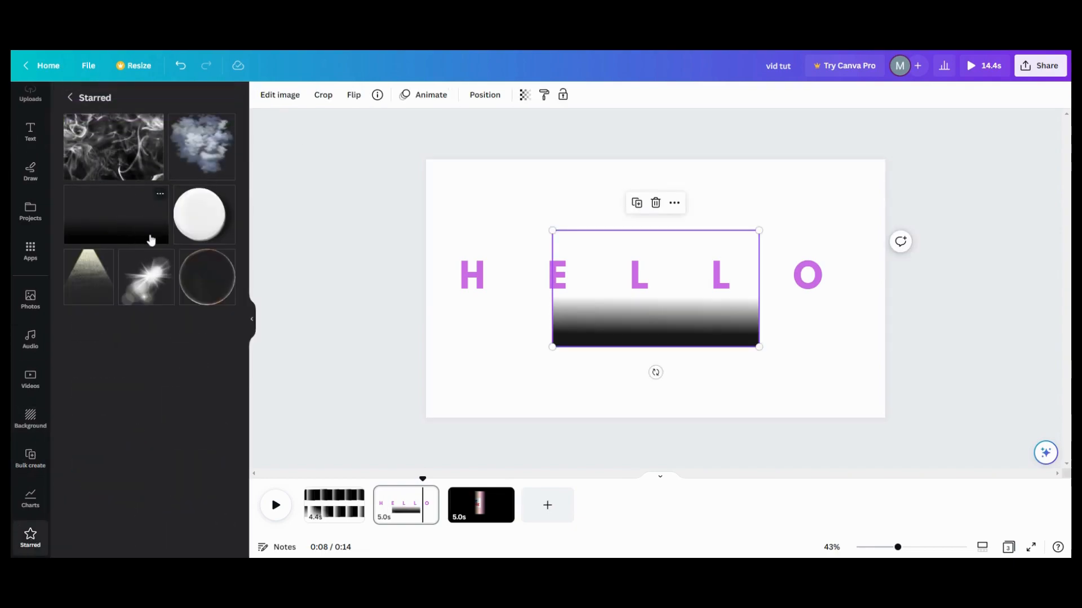
click(162, 197)
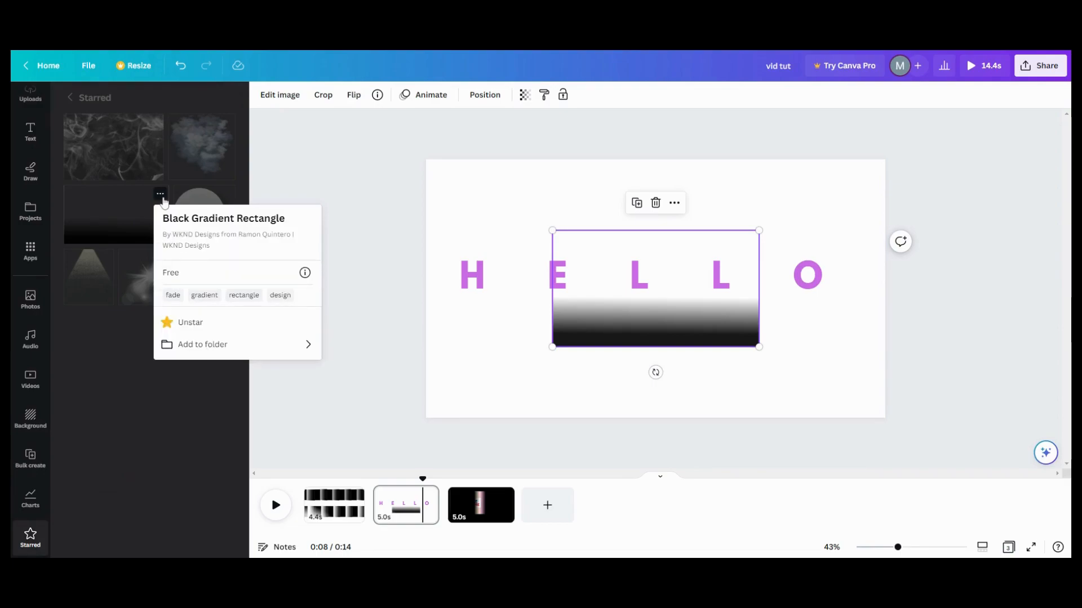
Rotate the gradient rectangle to -90° and move it so its dark edge meets the letter E
drag(573, 337, 580, 358)
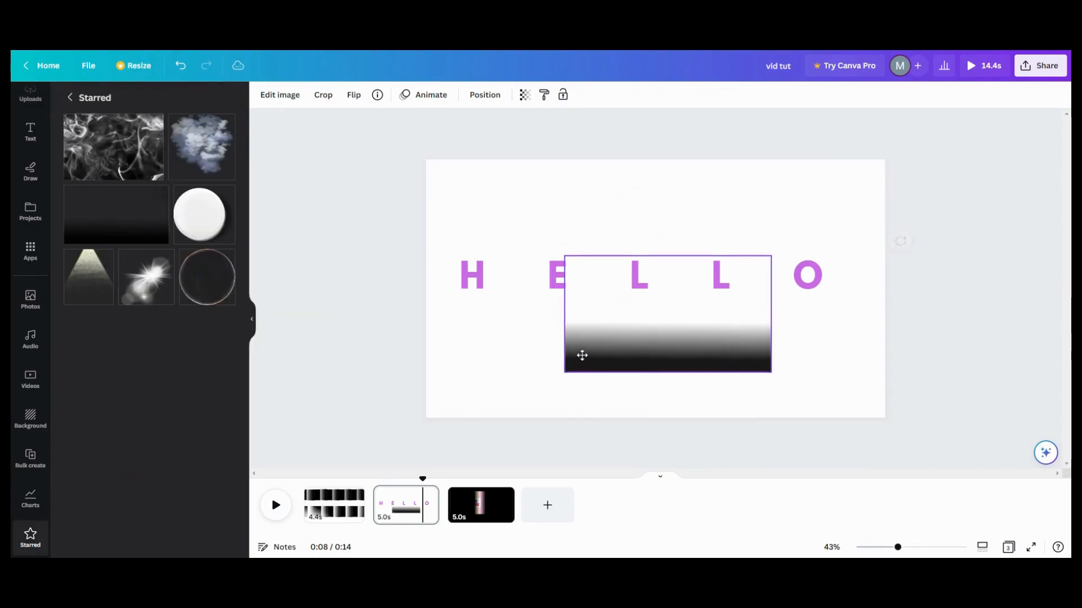
drag(667, 397, 776, 314)
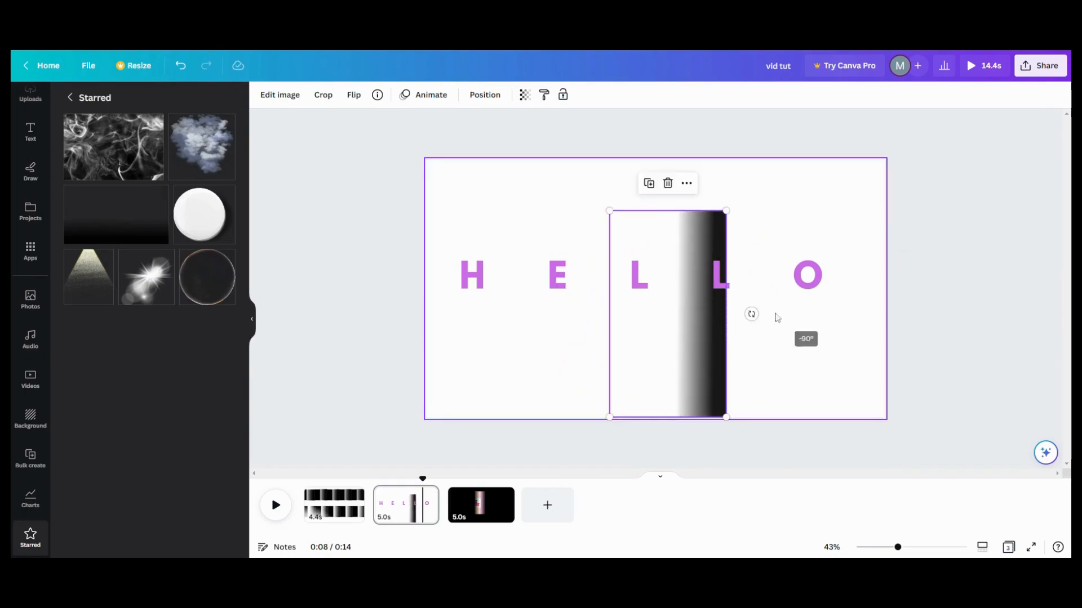
drag(702, 234, 534, 268)
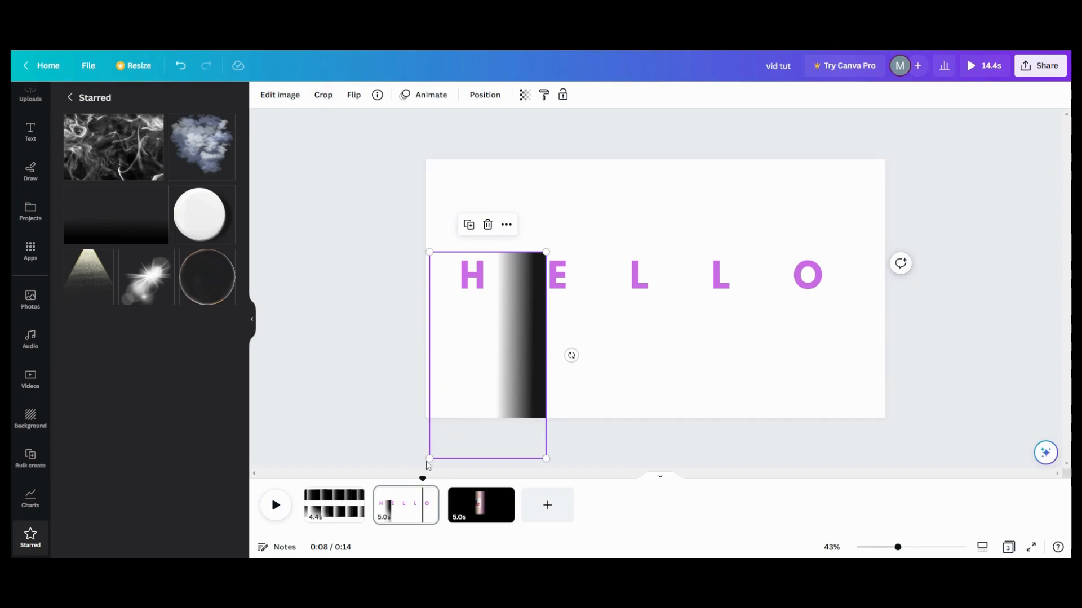
Enlarge the rotated gradient rectangle from its lower-left corner until it extends well beyond the page
drag(427, 459, 377, 485)
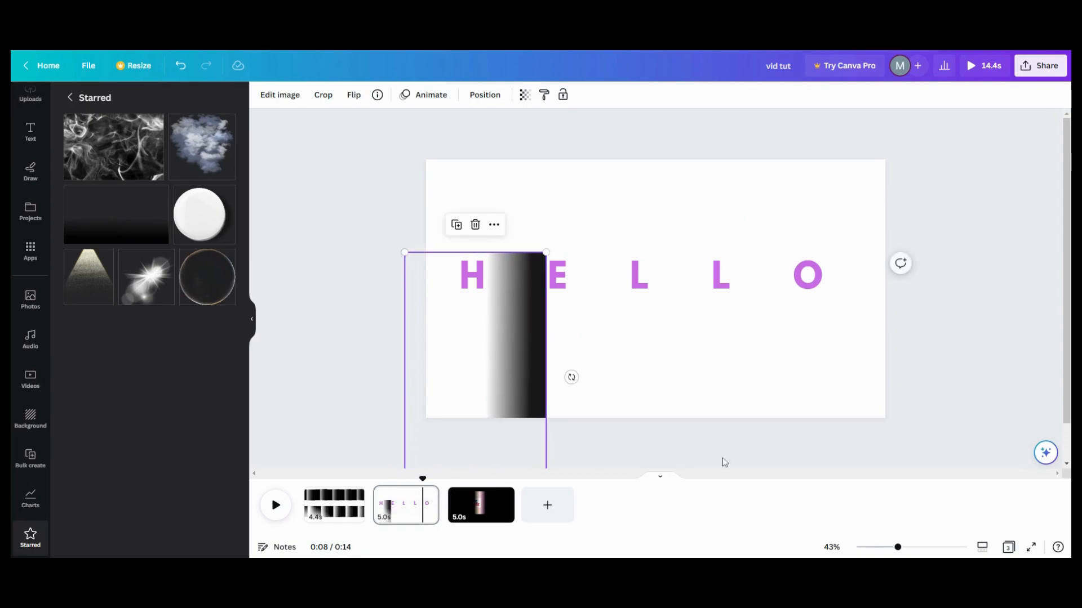
drag(898, 549, 881, 552)
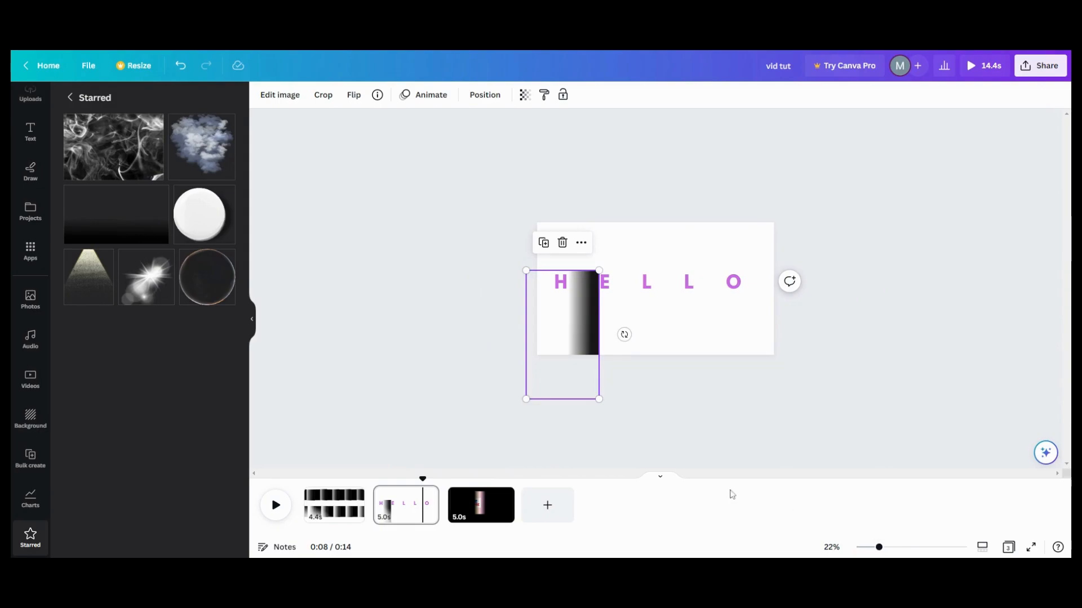
drag(526, 399, 518, 413)
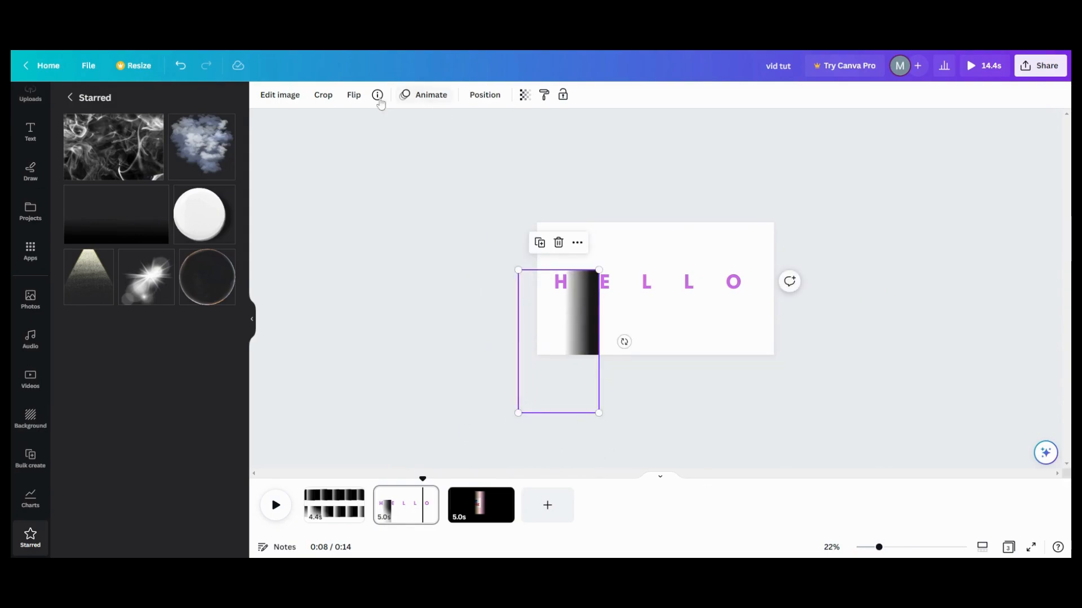
Crop the gradient rectangle to a short strip about as tall as the letters, spanning from the H to the E
click(323, 96)
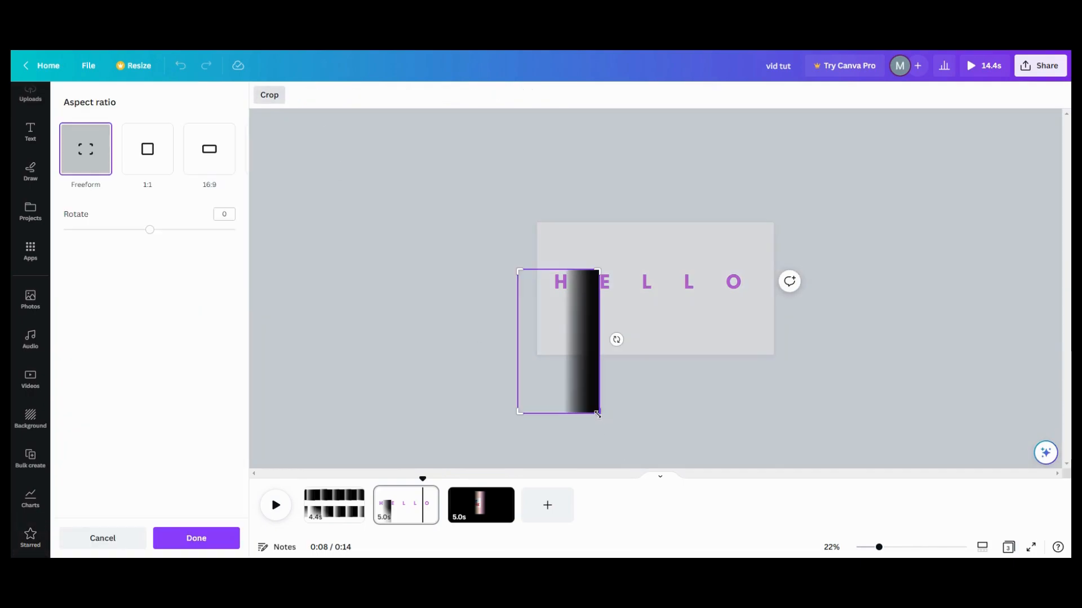
drag(597, 413, 601, 296)
drag(519, 271, 549, 275)
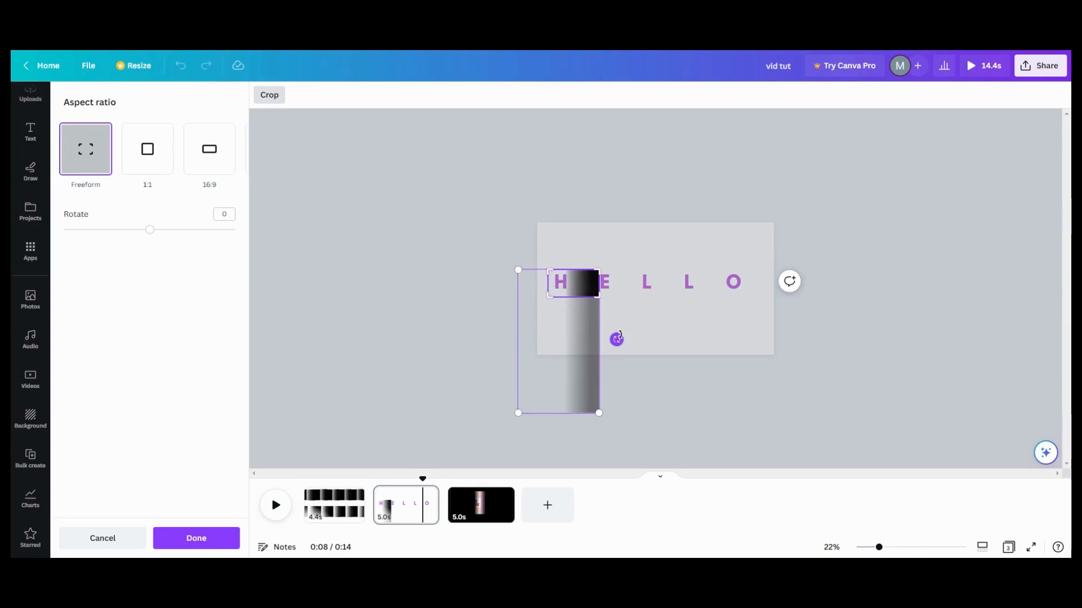
click(628, 316)
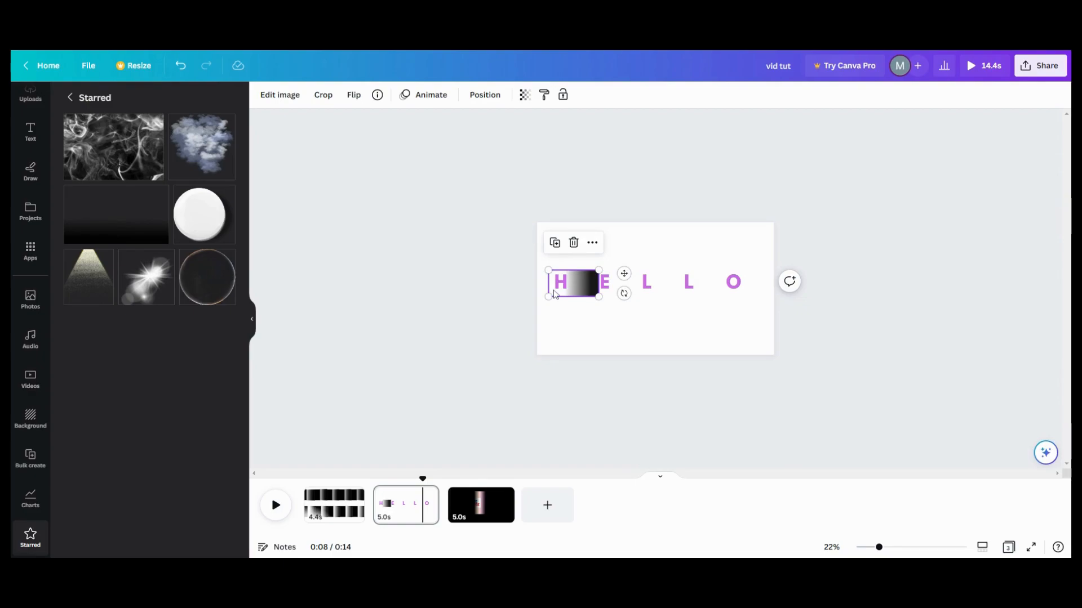
Move the cropped gradient rectangle below the letter H and duplicate it
drag(555, 297, 551, 330)
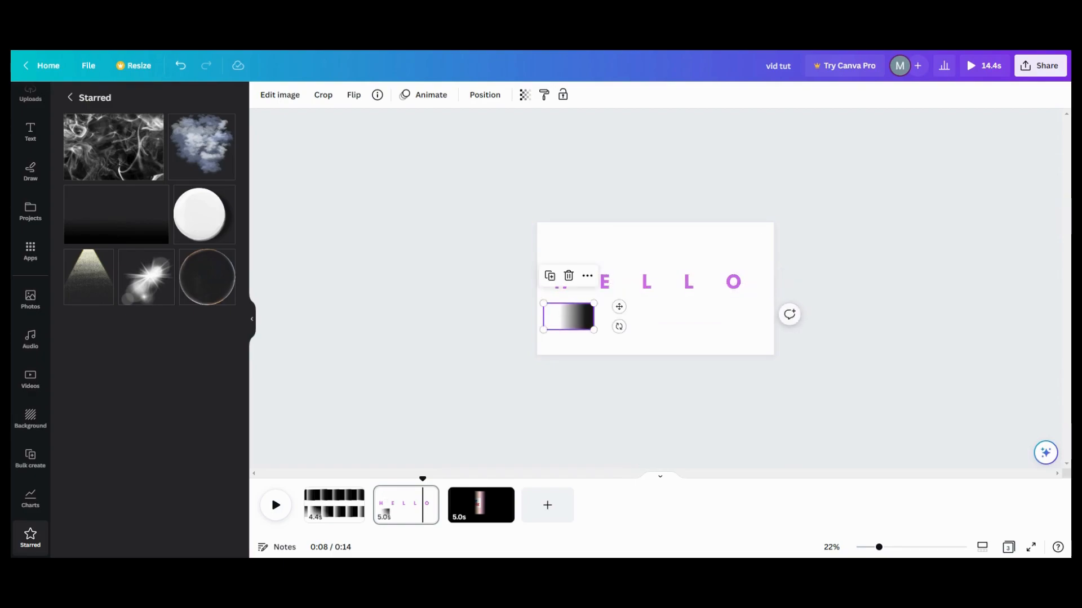
drag(879, 547, 893, 548)
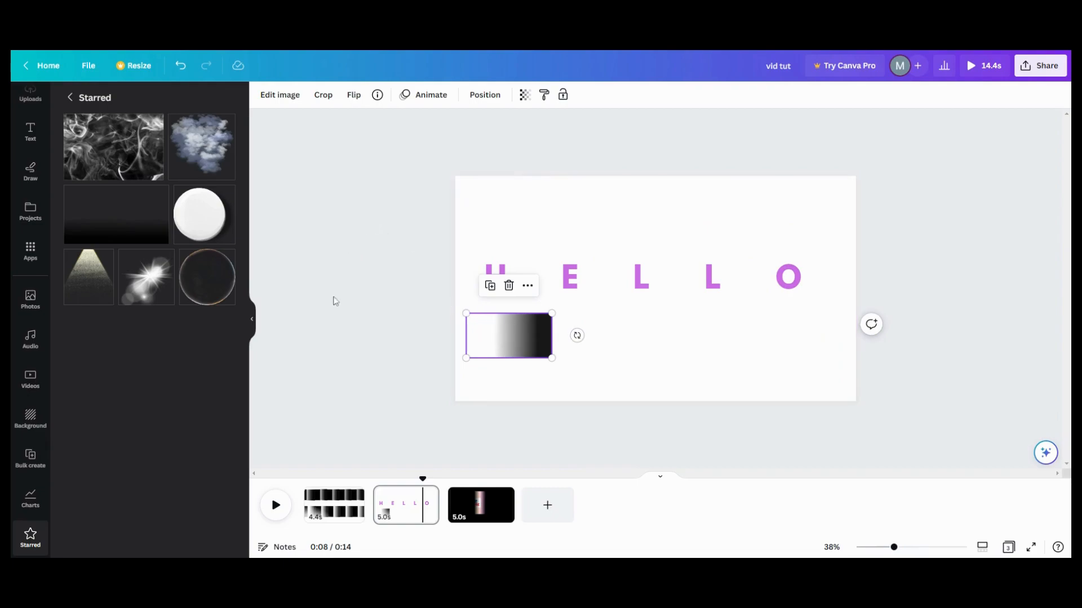
click(490, 286)
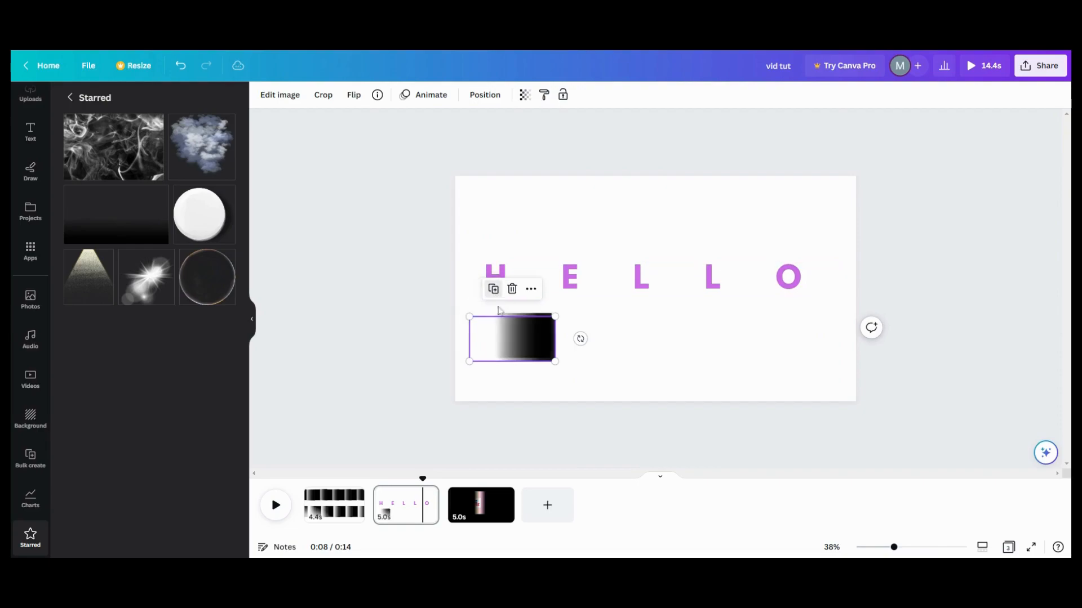
Place duplicates of the gradient strip over the O and both L letters, keeping the original below the H
drag(523, 340, 811, 277)
click(540, 347)
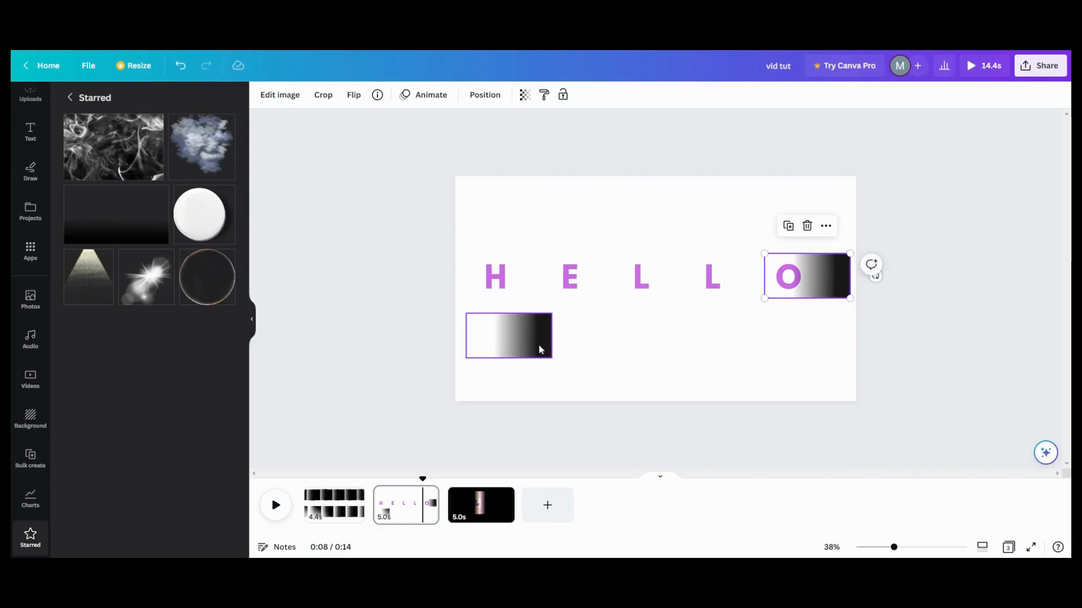
click(490, 286)
drag(492, 343, 714, 283)
click(528, 343)
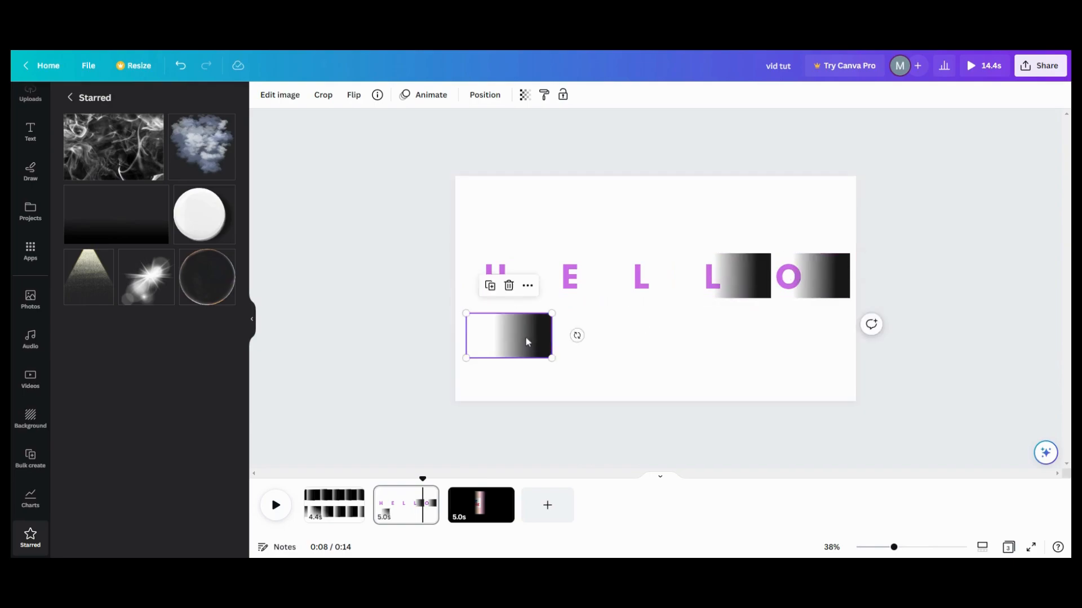
click(490, 286)
drag(500, 342, 644, 275)
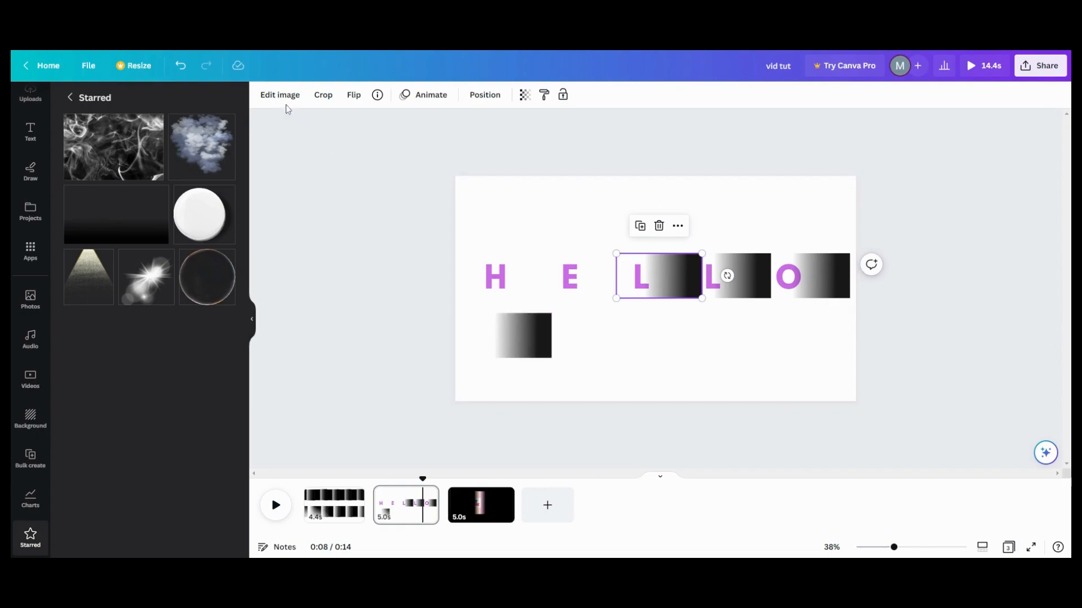
Add two square shapes to the page and fill the second one with black
scroll(23, 225, up, 3)
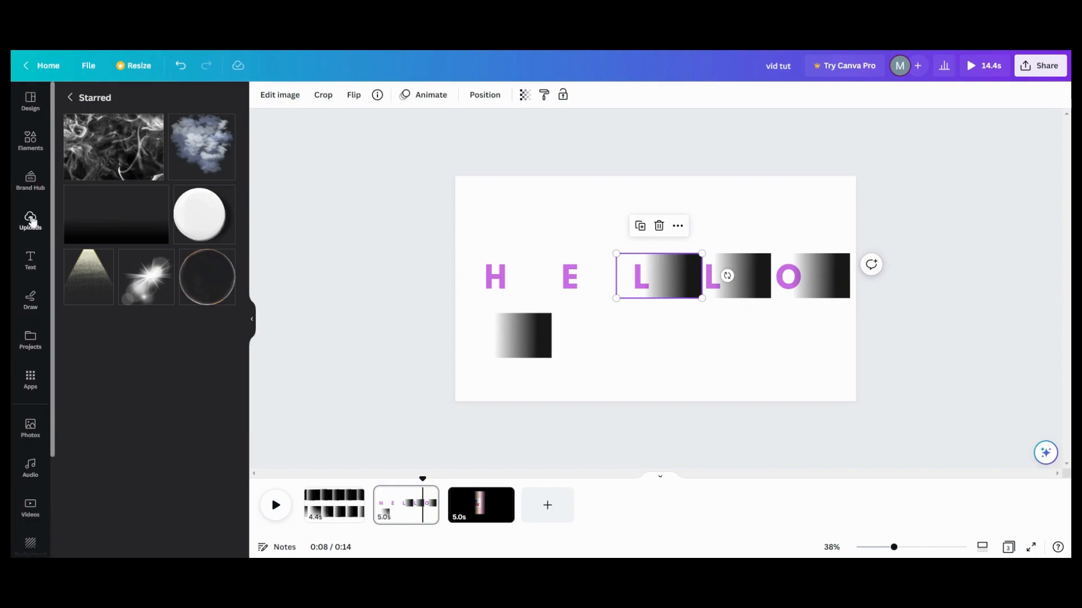
click(31, 140)
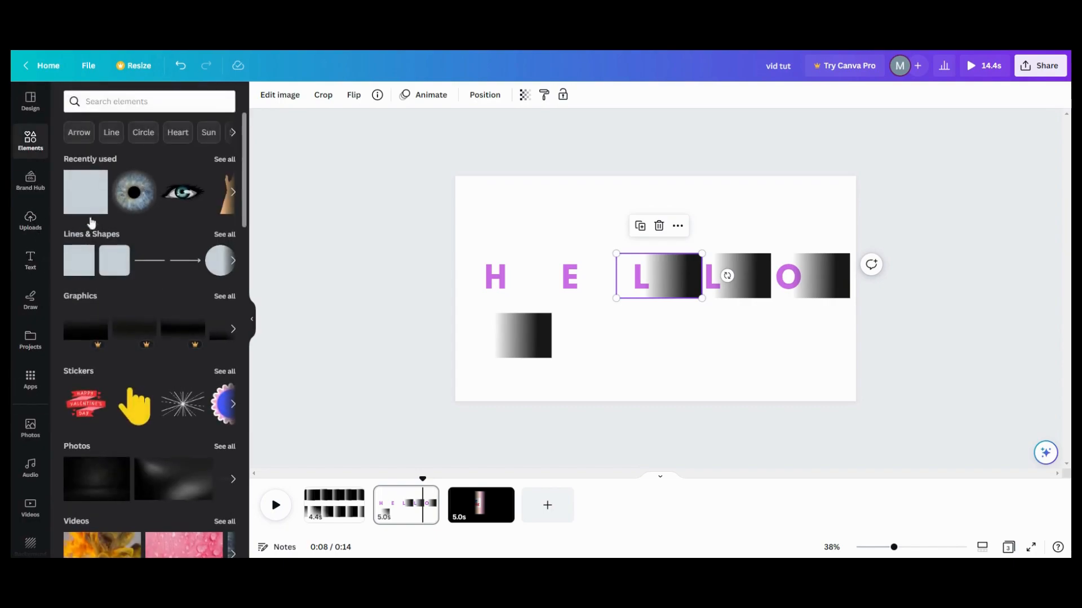
click(79, 260)
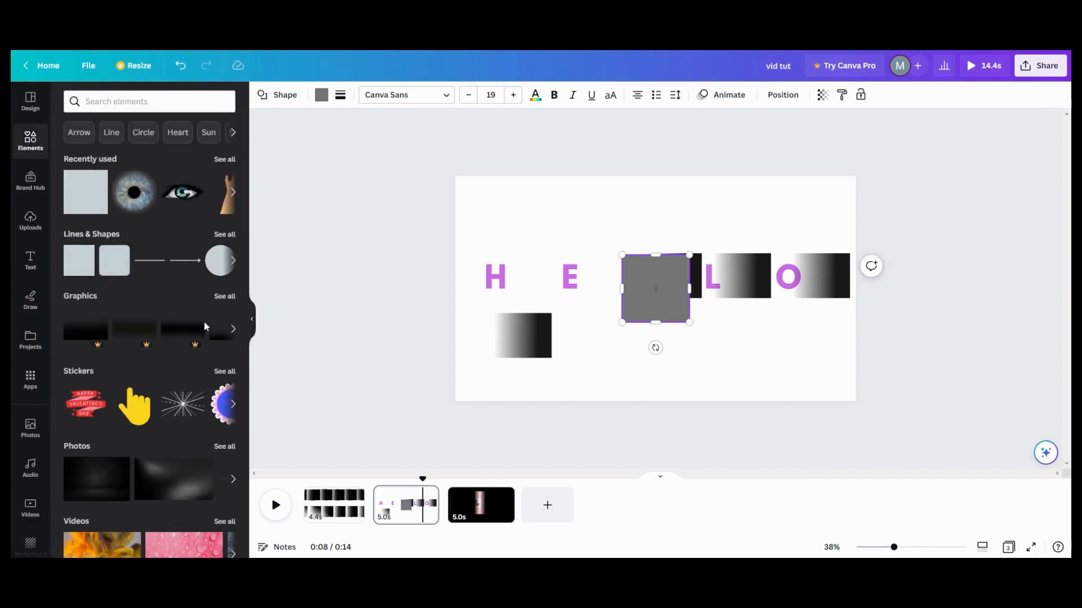
click(86, 194)
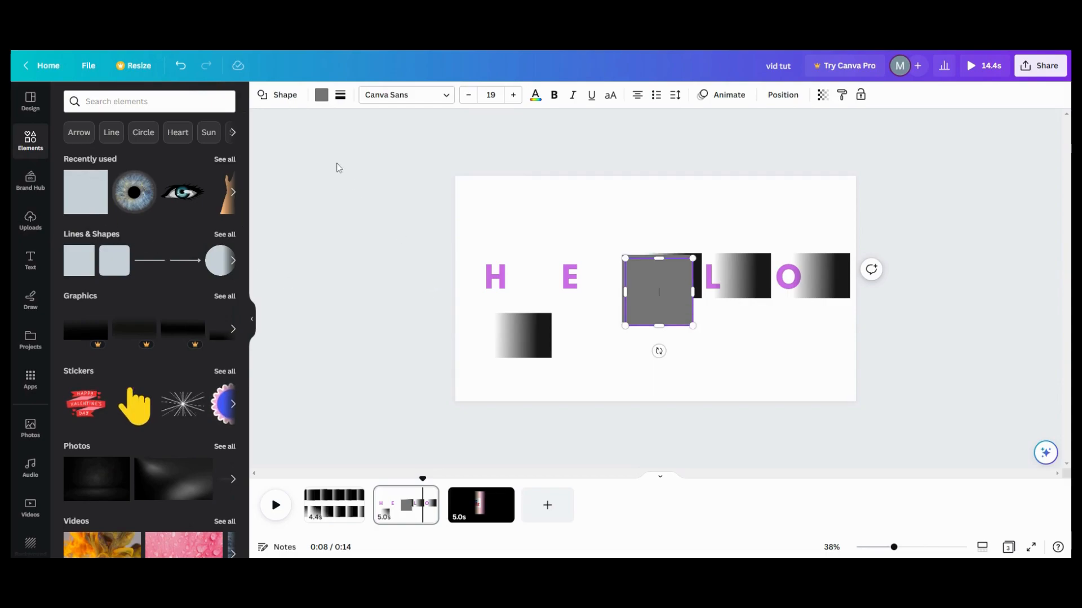
click(321, 94)
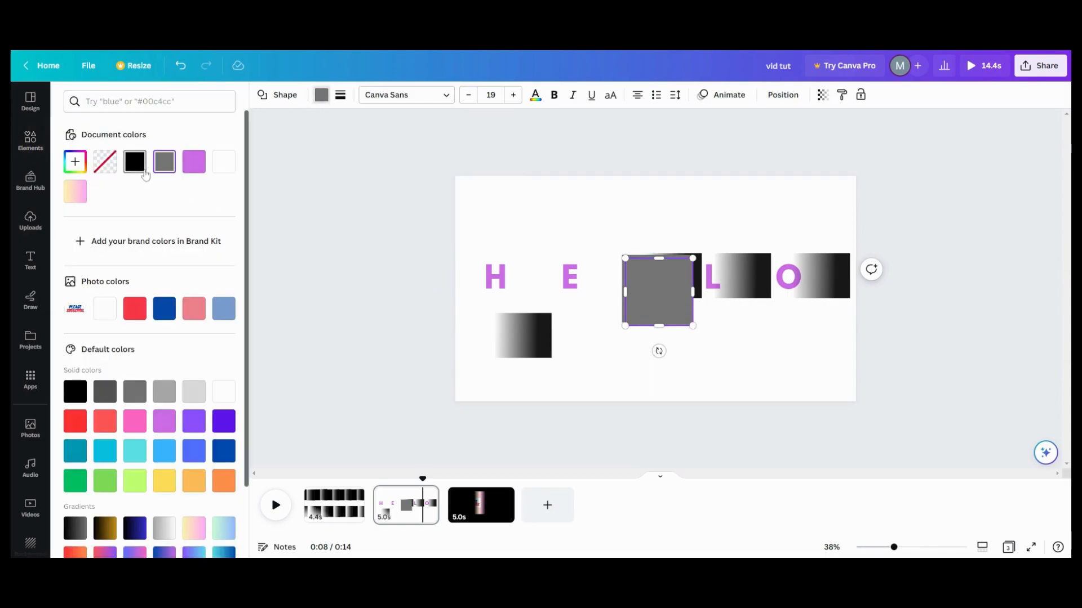
click(135, 162)
Shrink the black square to the strip's height, set it against the gradient's dark edge, and group the two
drag(677, 294, 587, 333)
drag(585, 334, 587, 334)
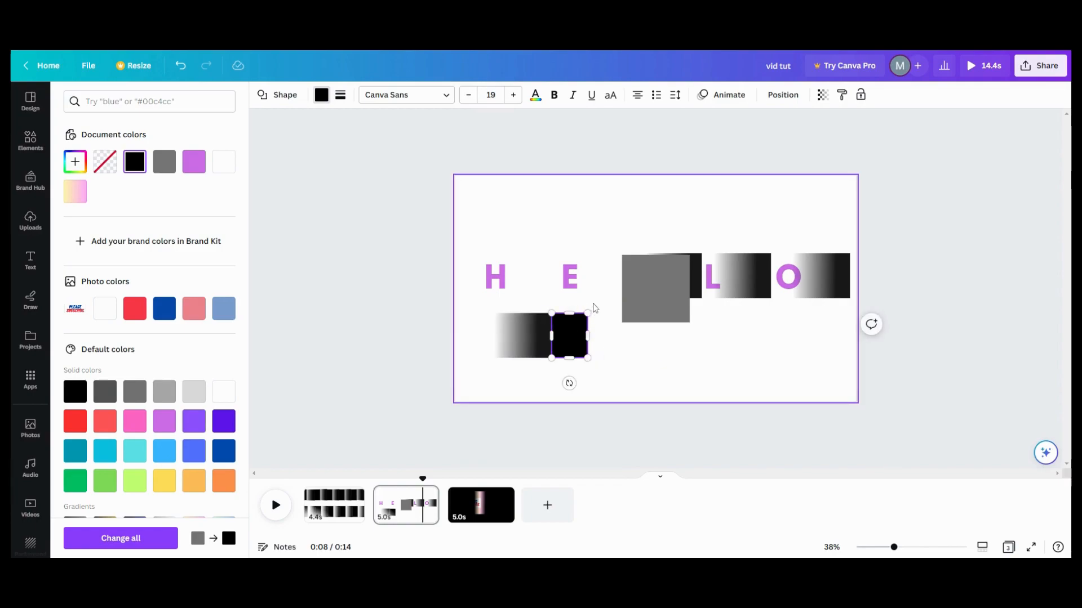
shift+click(538, 345)
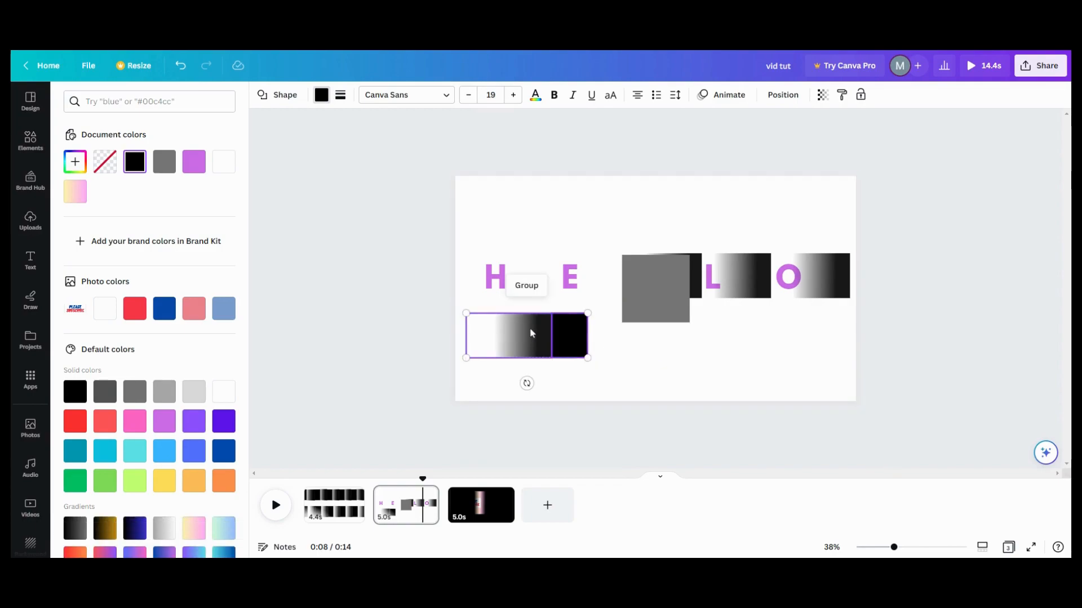
click(527, 286)
drag(545, 345, 521, 328)
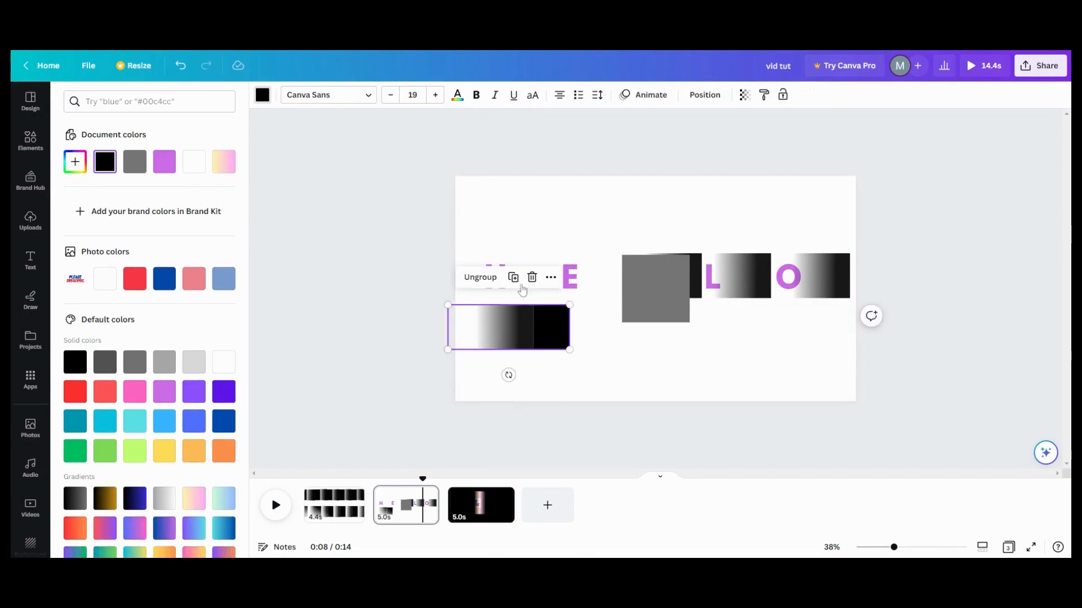
Ungroup the gradient strip and black rectangle and nudge the strip tight against the rectangle
click(492, 279)
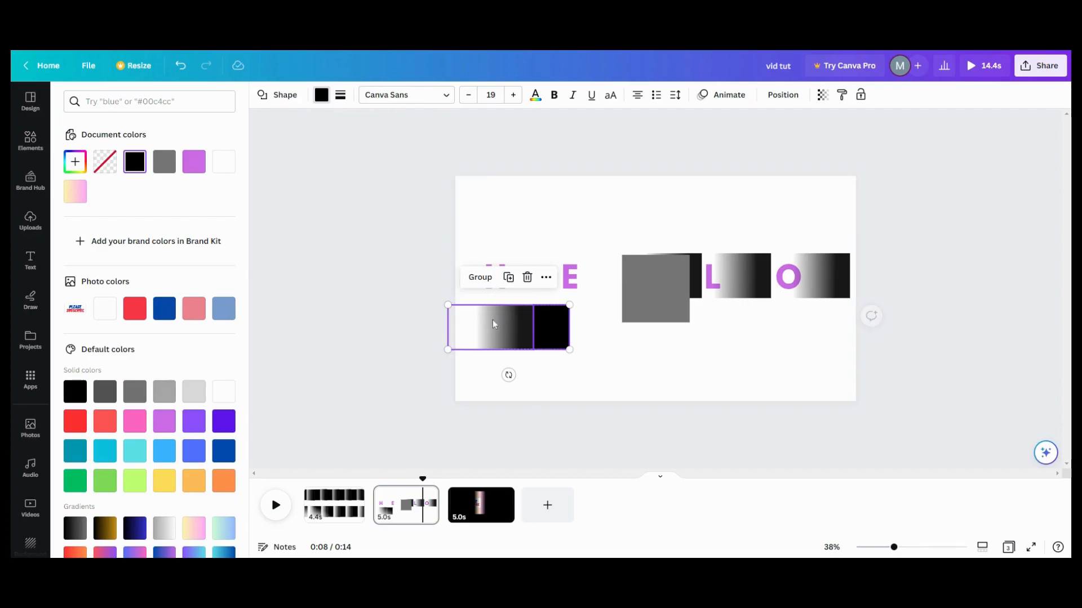
click(509, 334)
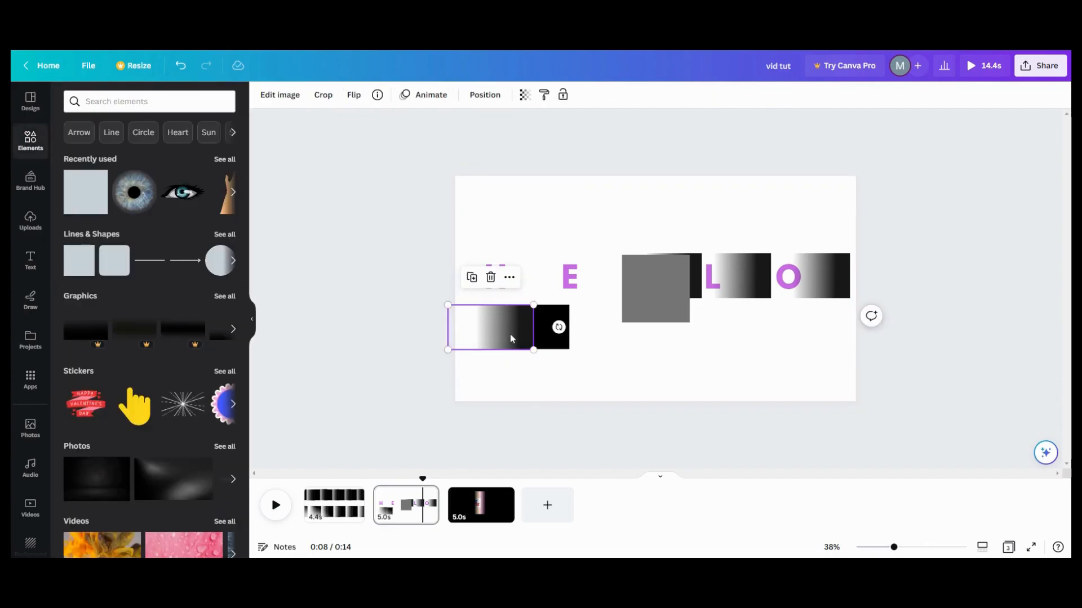
key(Up)
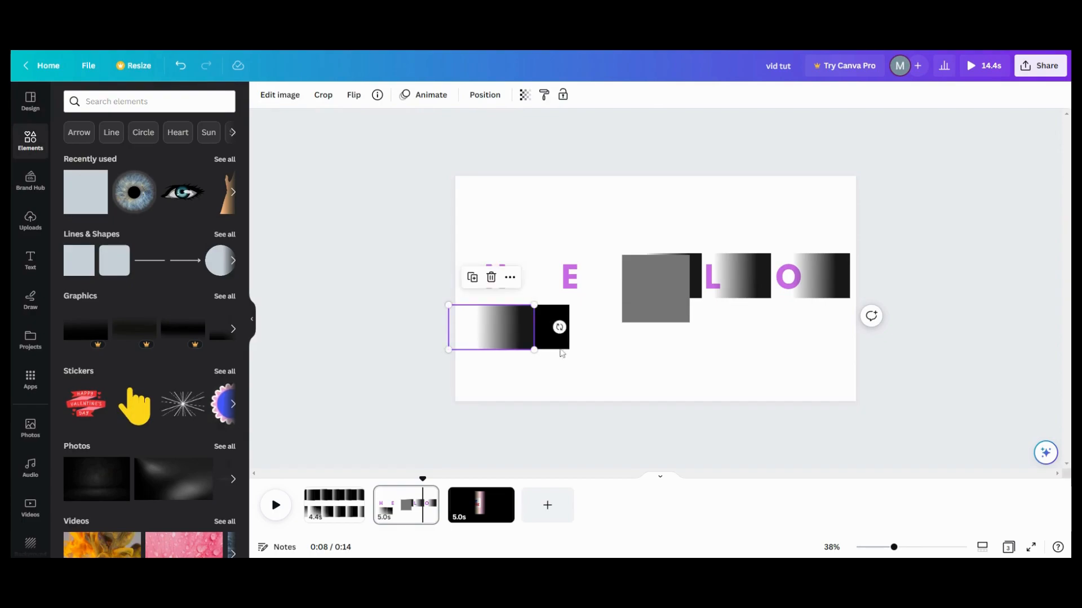
click(532, 379)
click(514, 340)
drag(532, 344, 526, 384)
click(525, 384)
click(519, 346)
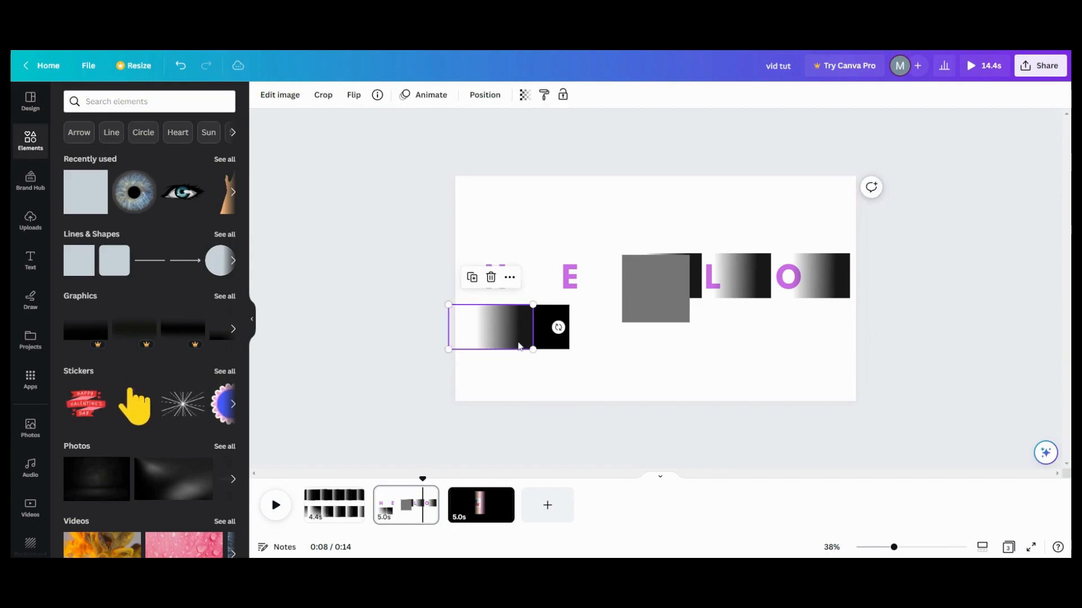
drag(519, 345, 519, 344)
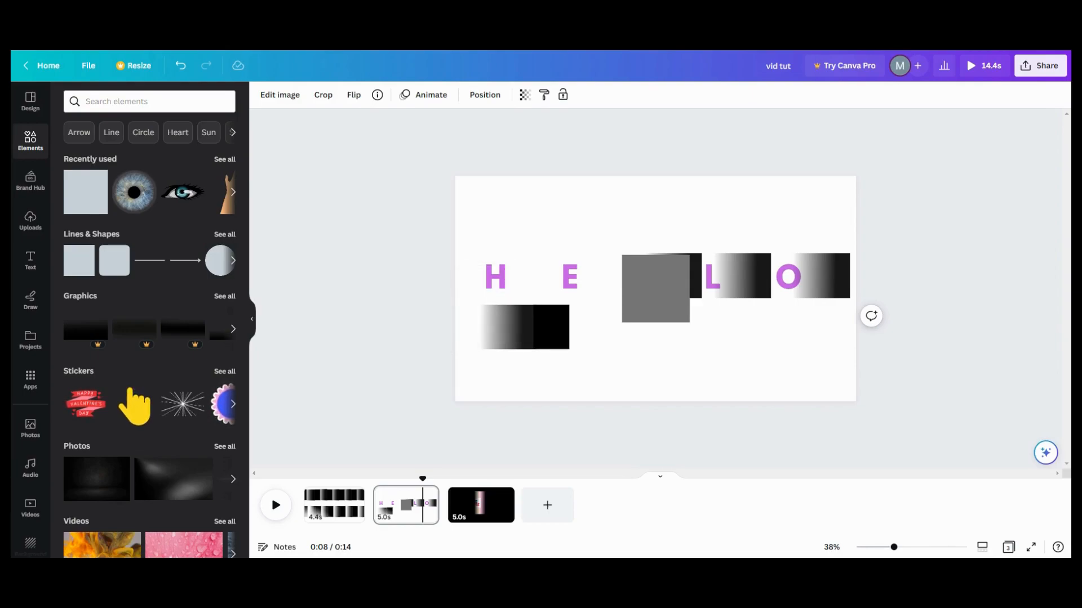
Regroup the gradient strip and black rectangle over the letter H, and delete the spare gray square
click(527, 390)
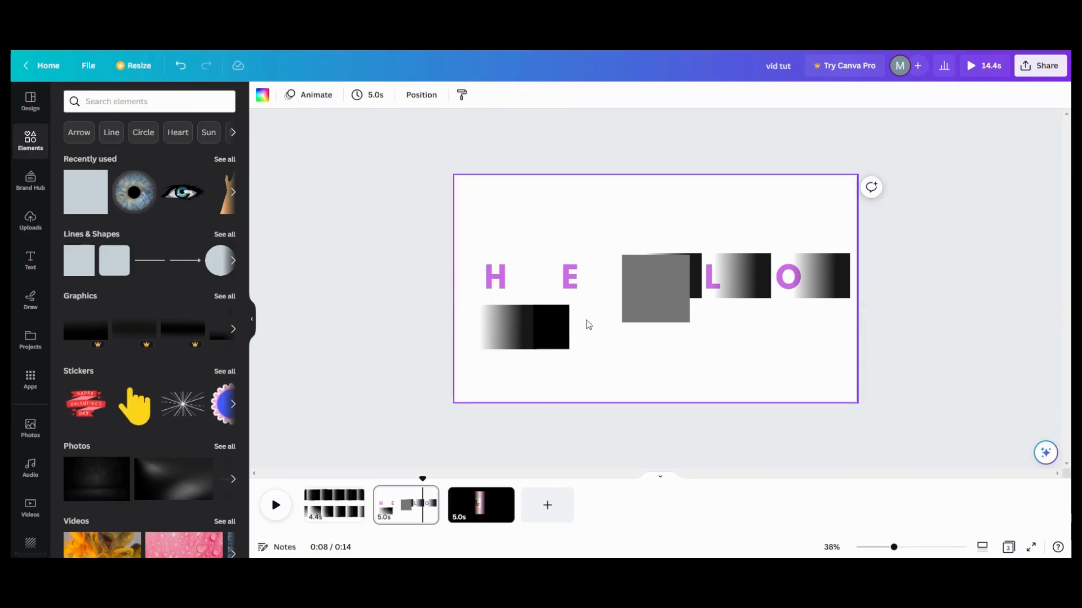
drag(478, 305, 544, 285)
click(490, 283)
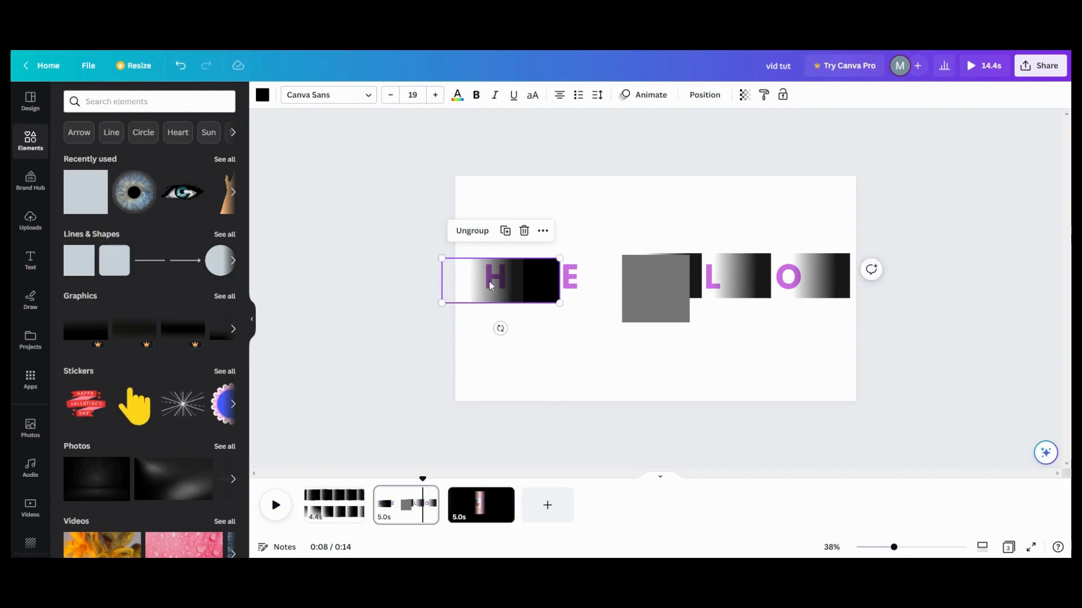
drag(652, 322, 676, 382)
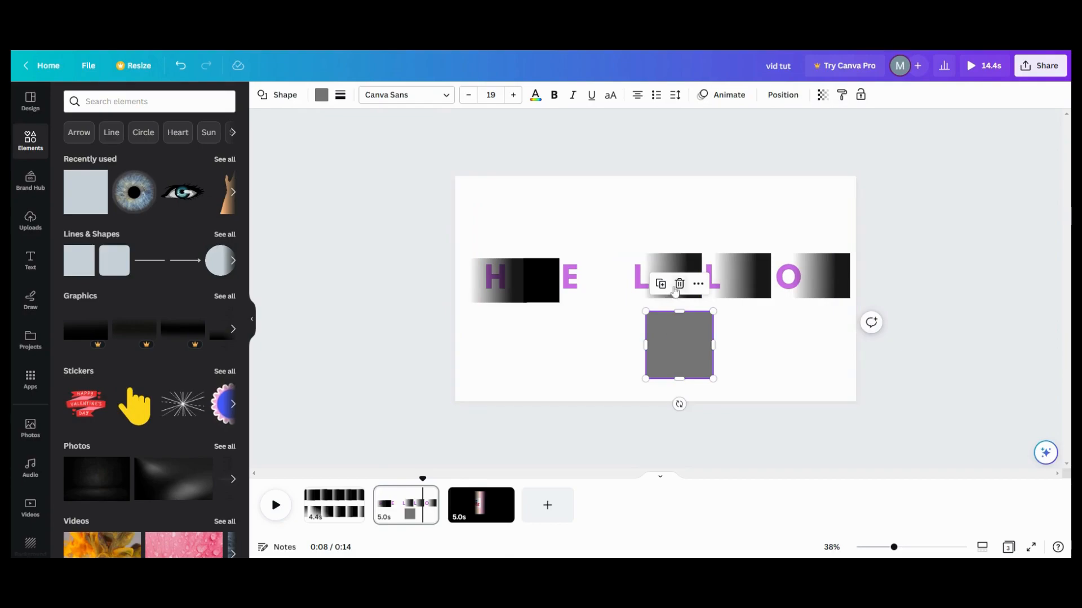
click(674, 288)
Duplicate the gradient and black rectangle group and place the copy over the letter E
click(534, 283)
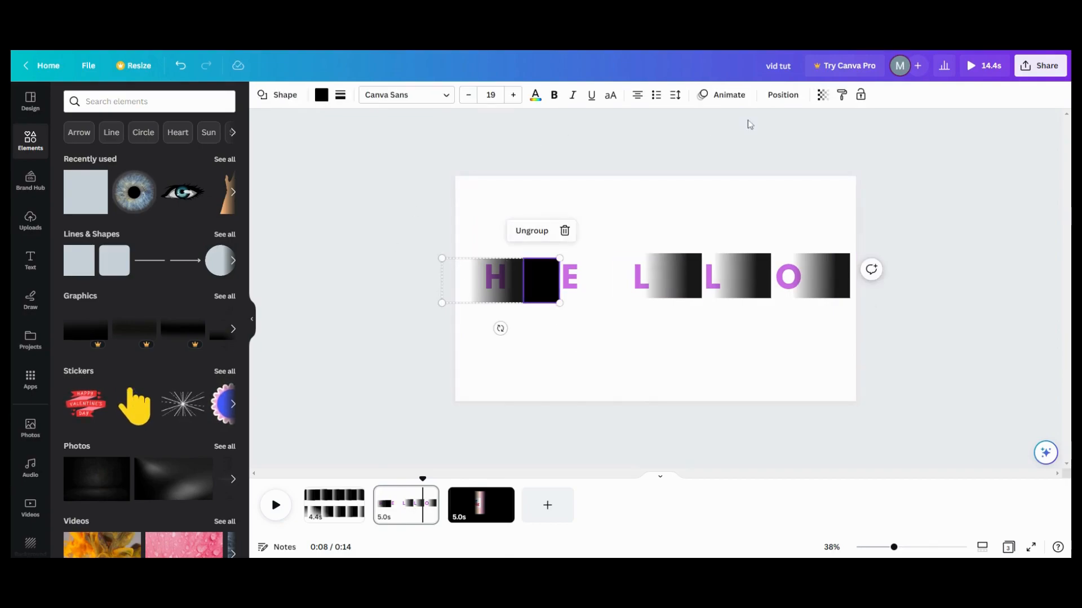
click(782, 95)
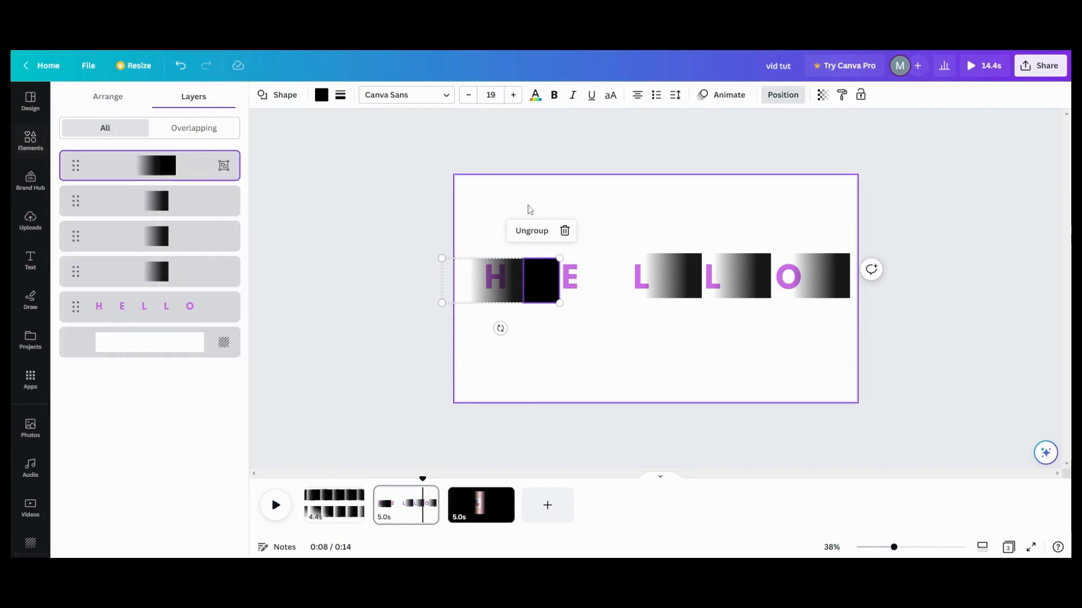
click(156, 177)
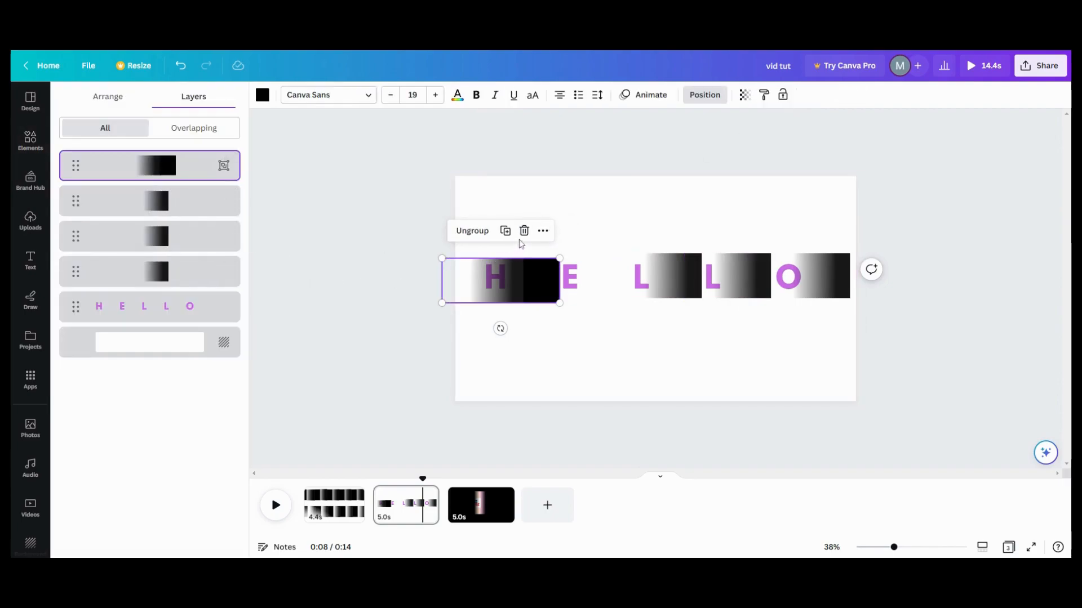
click(506, 230)
drag(523, 279, 586, 277)
Move the three ungrouped gradient strips off the letters L, L and O into the space below them
drag(685, 285, 687, 355)
drag(736, 289, 746, 347)
click(815, 284)
drag(816, 283, 823, 341)
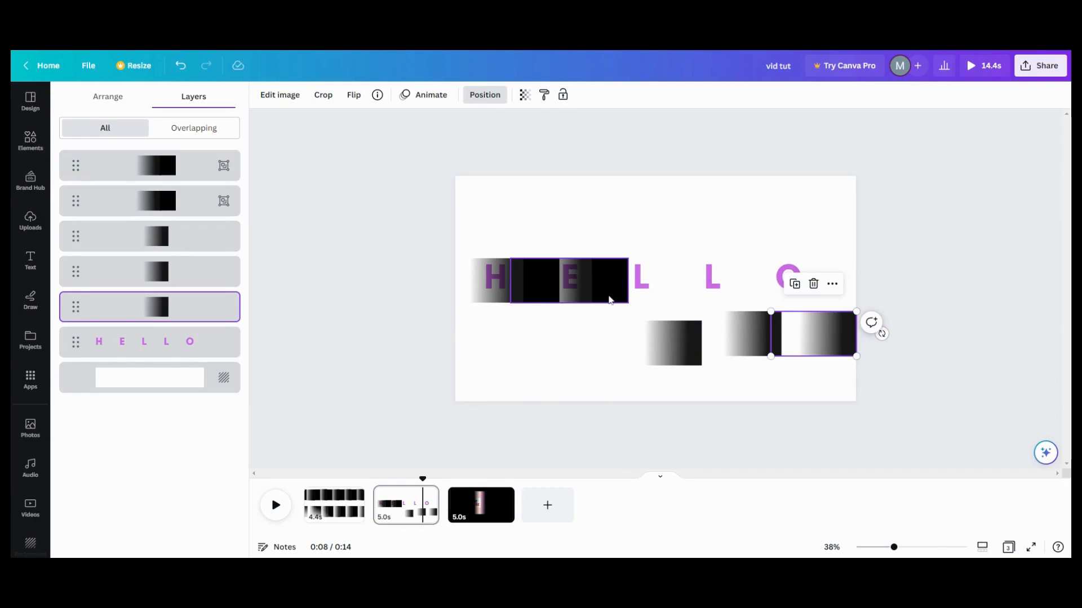
Place a copy of the group over the E below the text and group it with one loose gradient strip
click(609, 300)
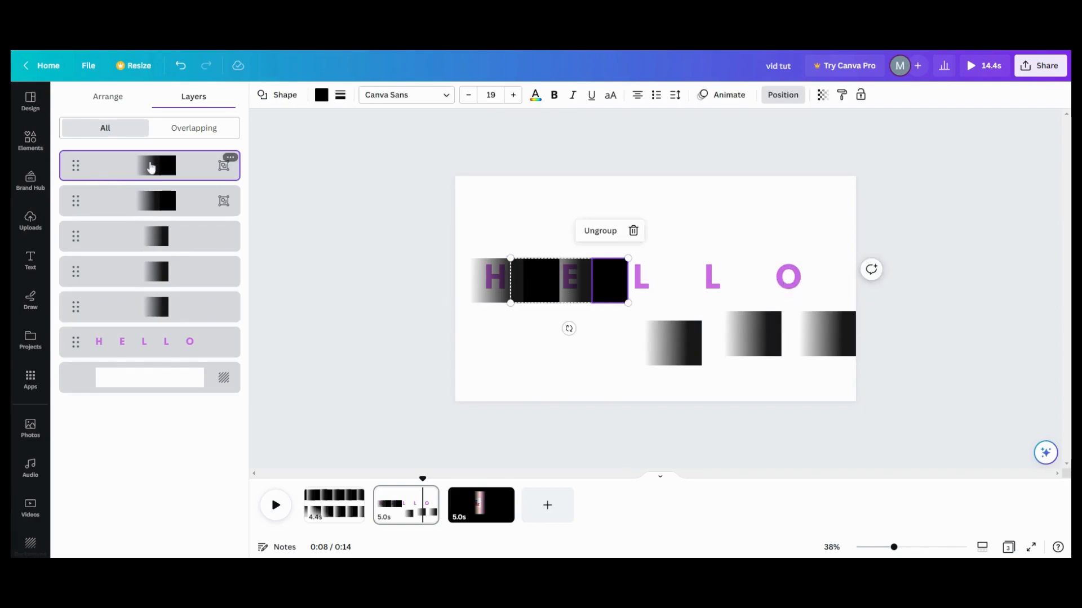
click(619, 269)
click(574, 236)
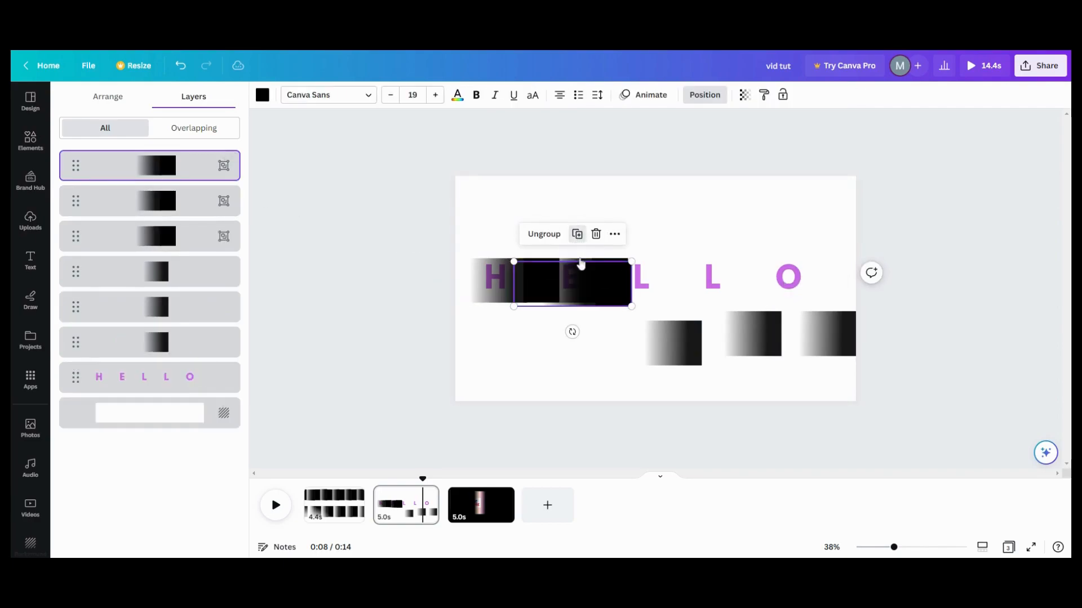
drag(587, 299, 575, 359)
drag(673, 354, 569, 357)
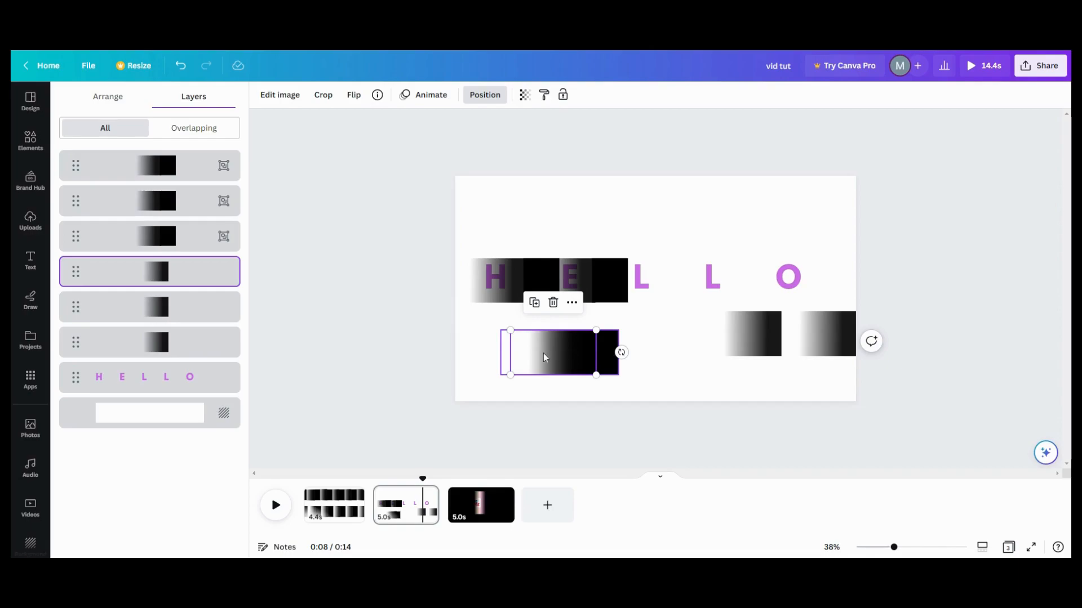
drag(490, 339, 577, 375)
click(531, 303)
Delete the two remaining loose gradient strips below the second L and the O
click(762, 339)
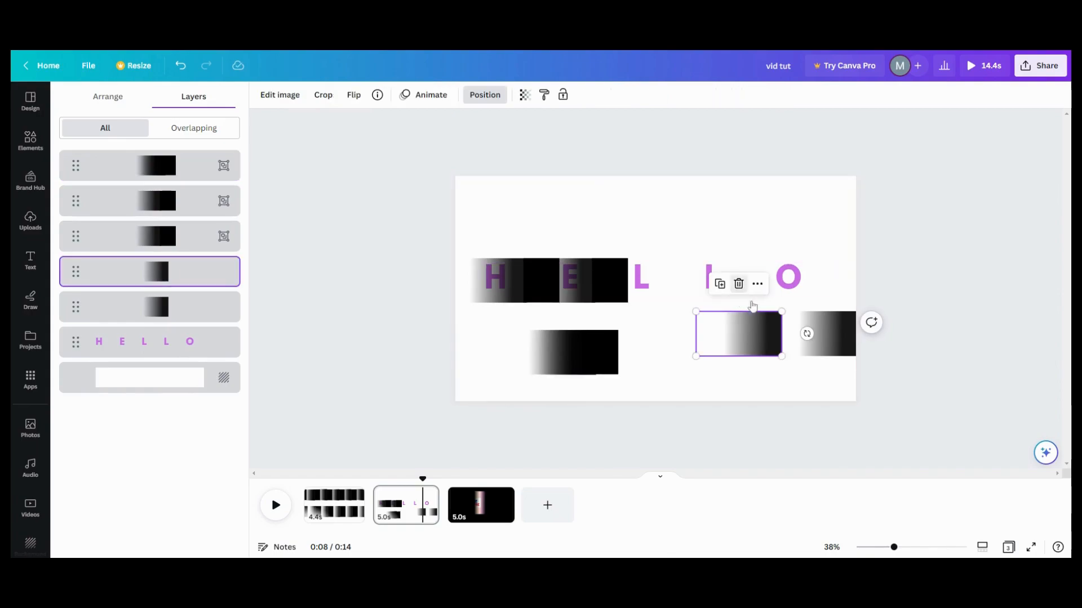
click(739, 289)
click(817, 329)
click(813, 283)
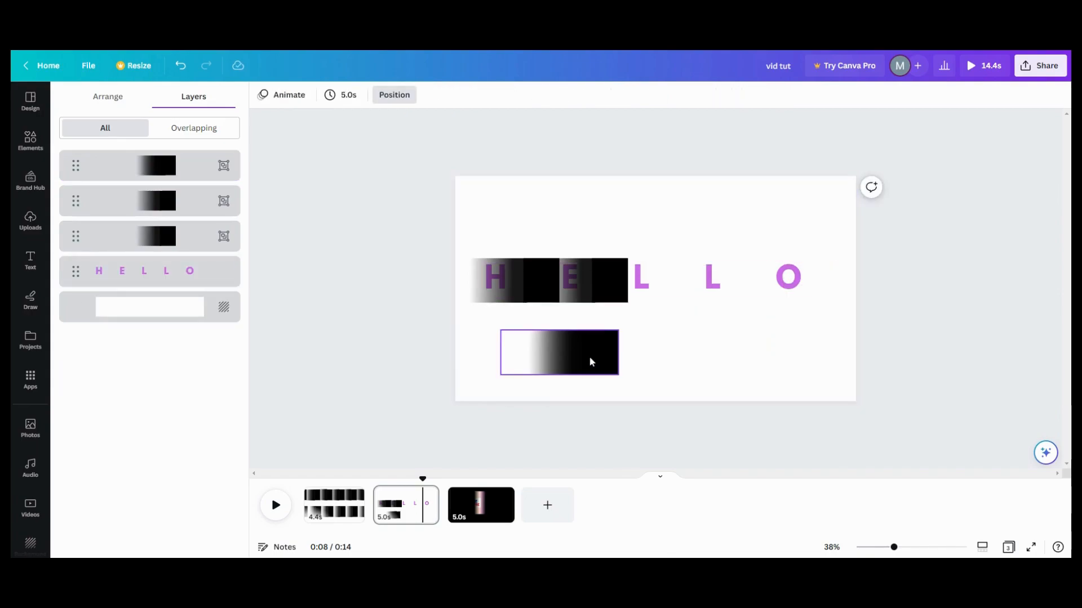
Duplicate the darker group below the text twice and place the three pieces over the O and both L letters
click(585, 354)
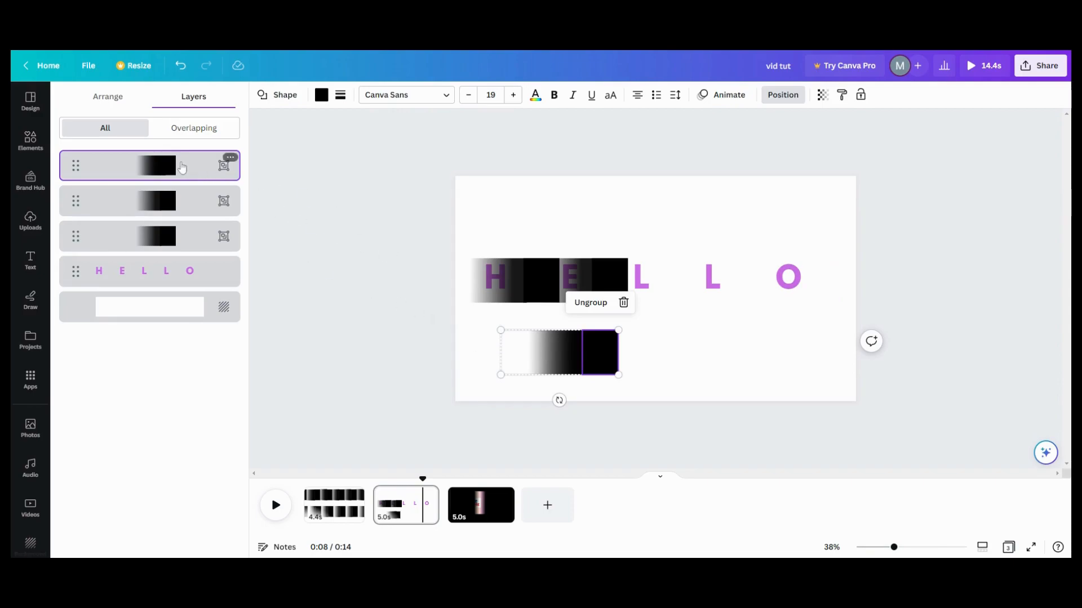
click(567, 361)
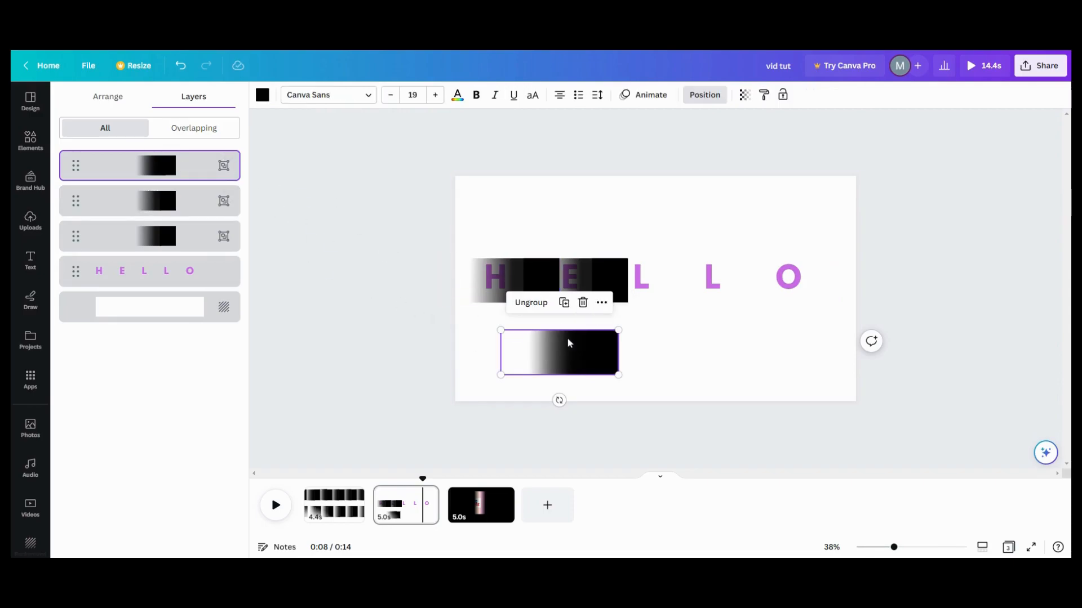
click(564, 303)
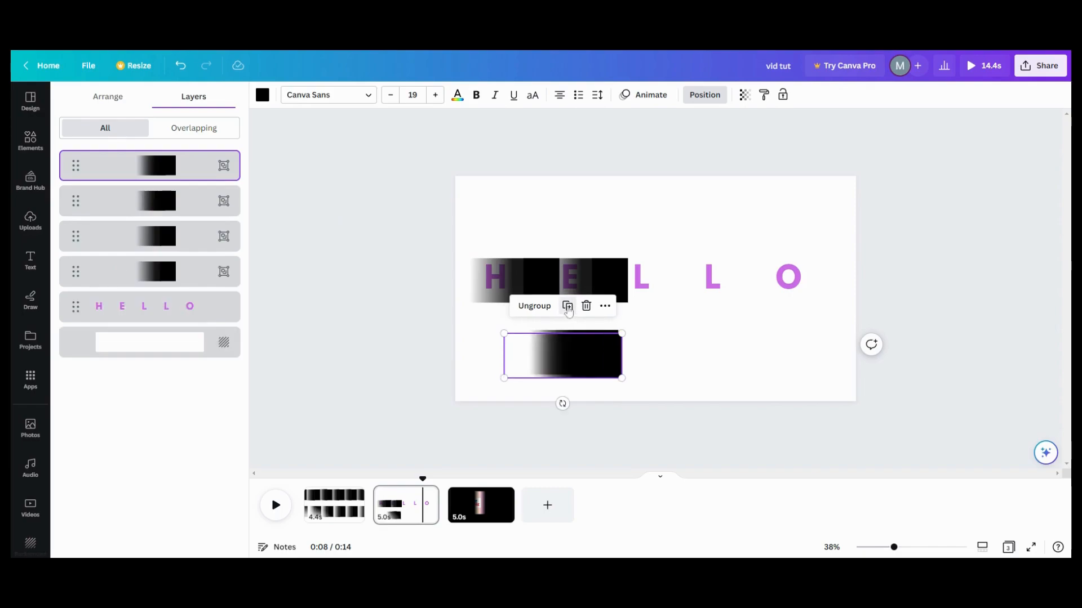
click(568, 307)
drag(579, 357, 811, 276)
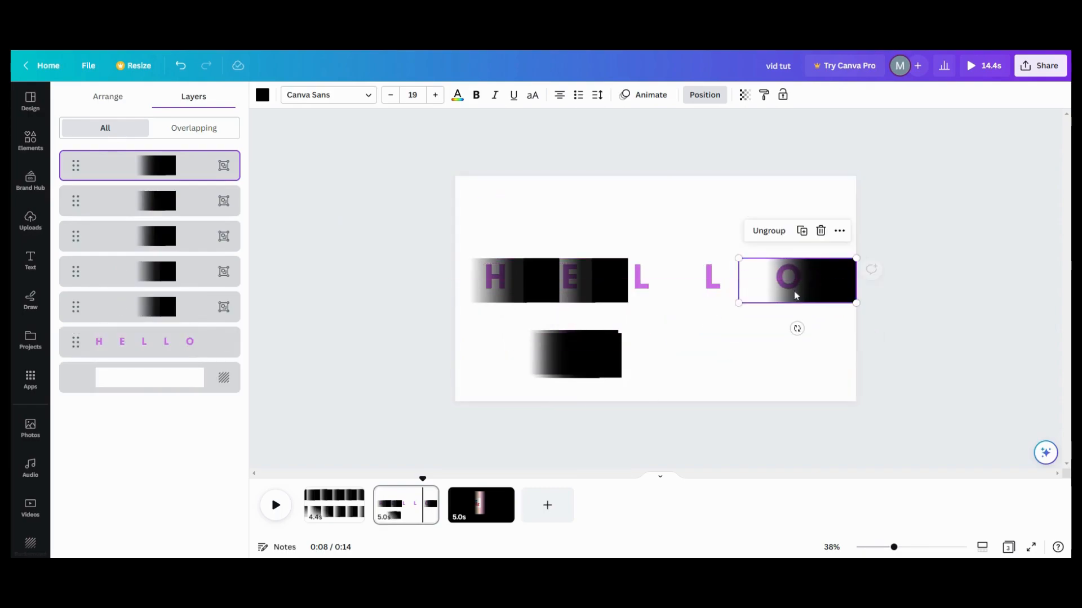
drag(573, 362, 728, 292)
drag(570, 362, 655, 286)
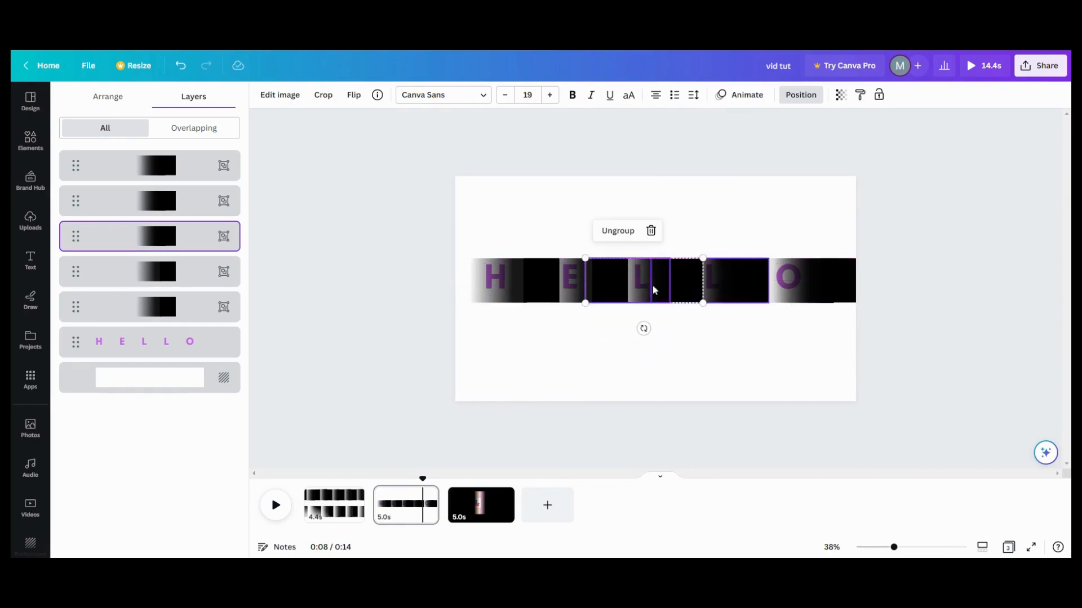
Change the background of the HELLO page to black
click(530, 385)
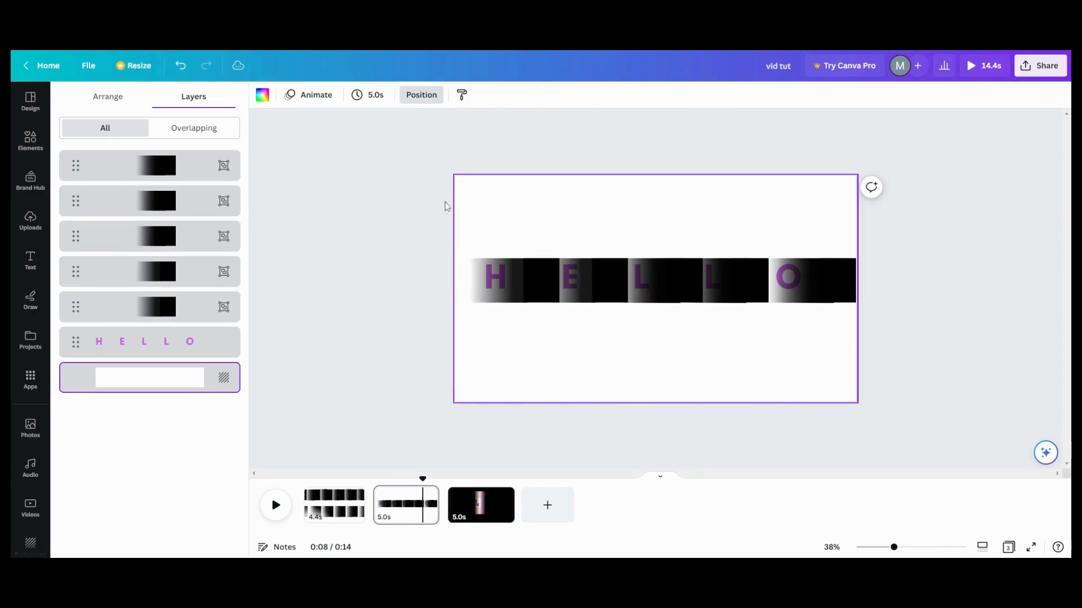
click(264, 95)
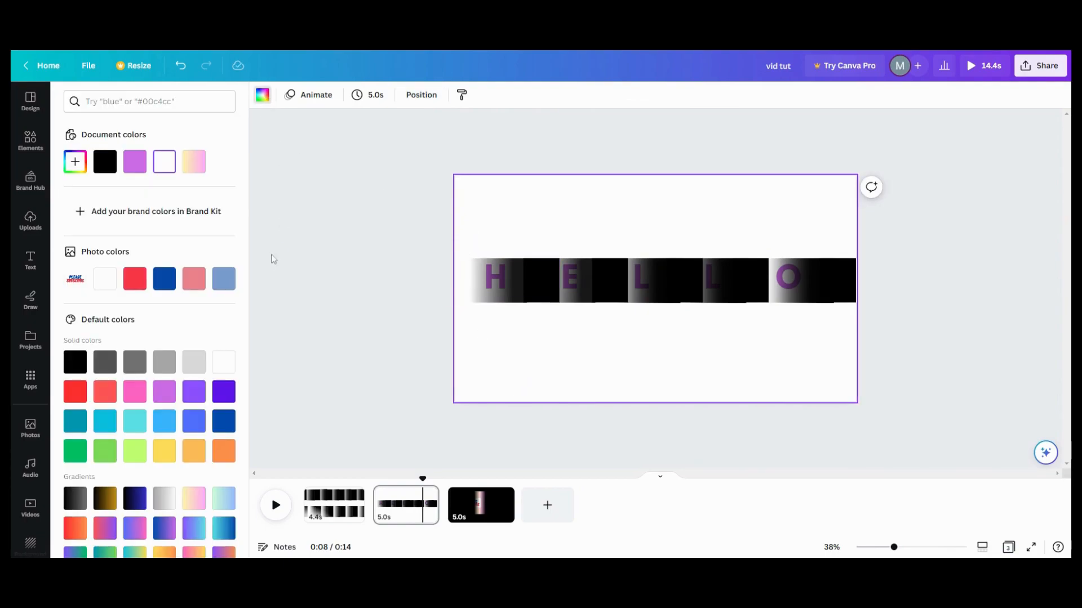
click(110, 164)
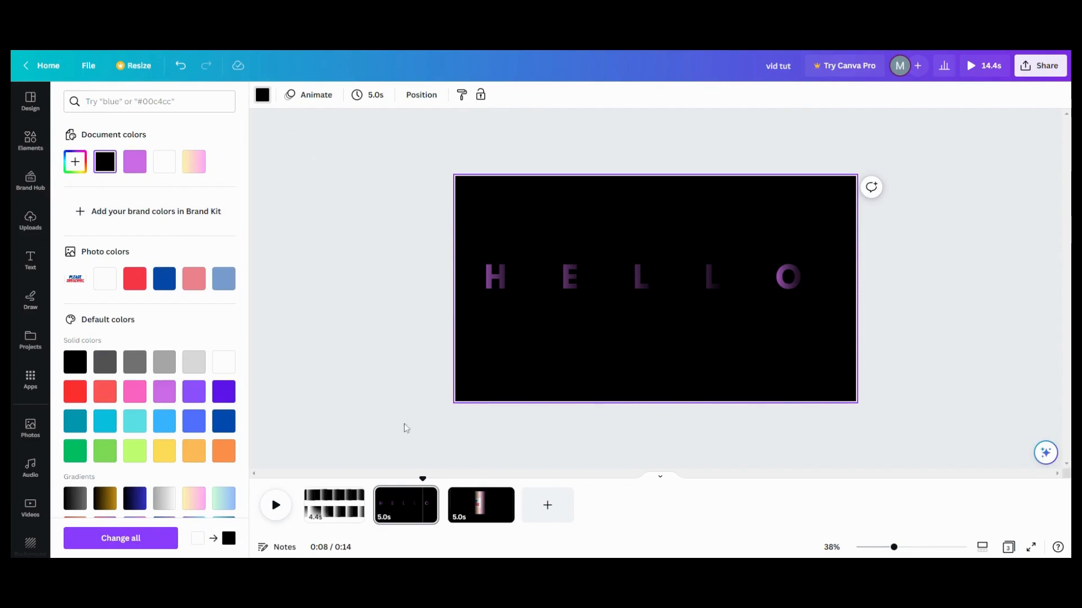
Try out horizontal positions for the HELLO text layer beneath the gradient groups, shifting it right and left until its letters are hidden
click(418, 97)
click(201, 348)
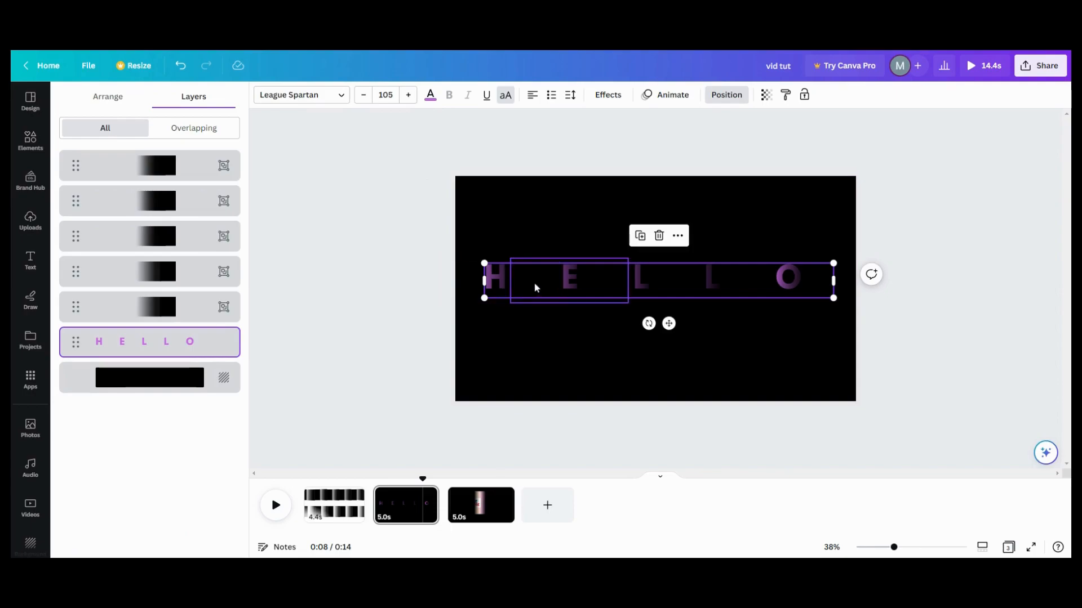
drag(535, 288, 562, 282)
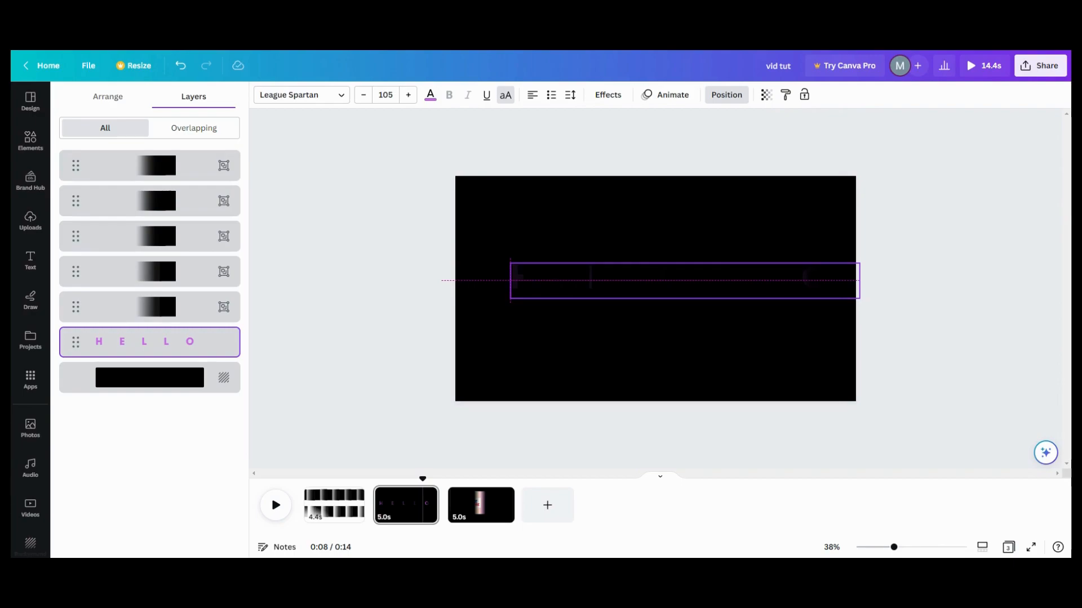
drag(562, 281, 558, 282)
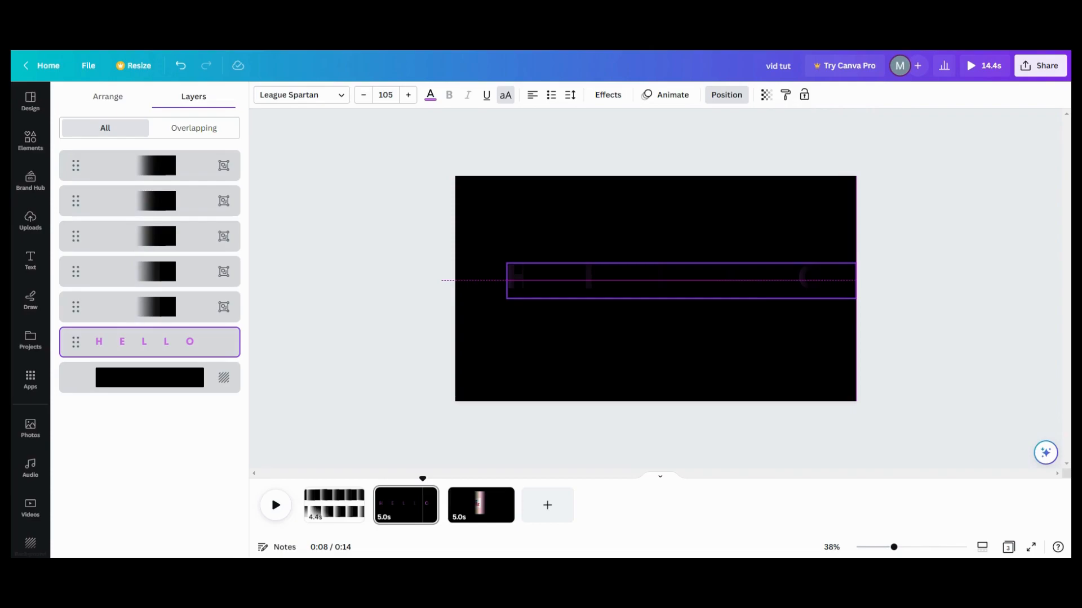
mouse_move(556, 283)
mouse_down()
mouse_move(519, 287)
mouse_move(558, 290)
mouse_up()
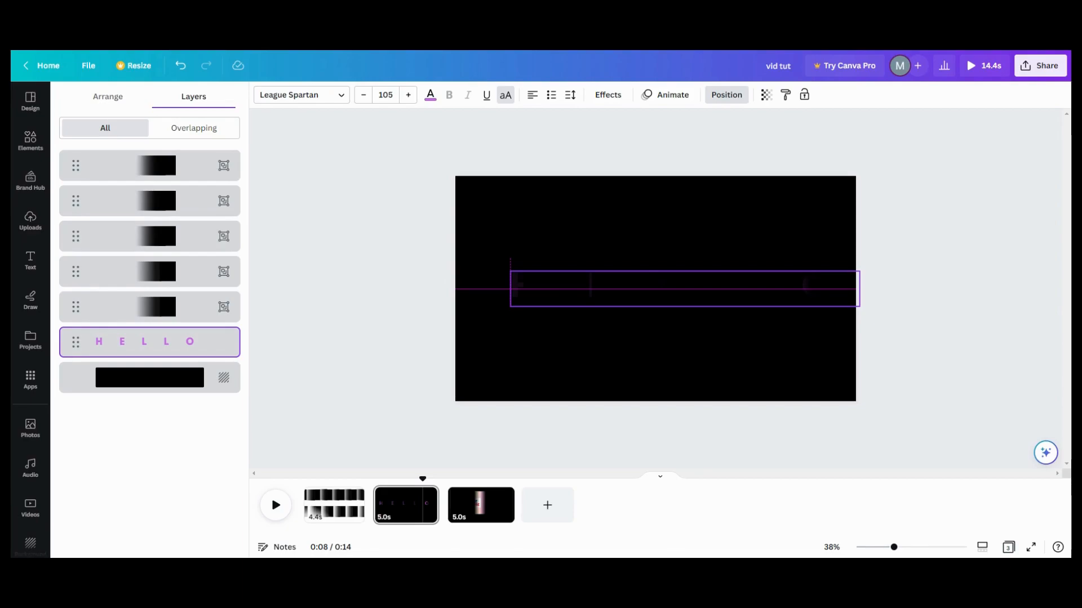
click(558, 290)
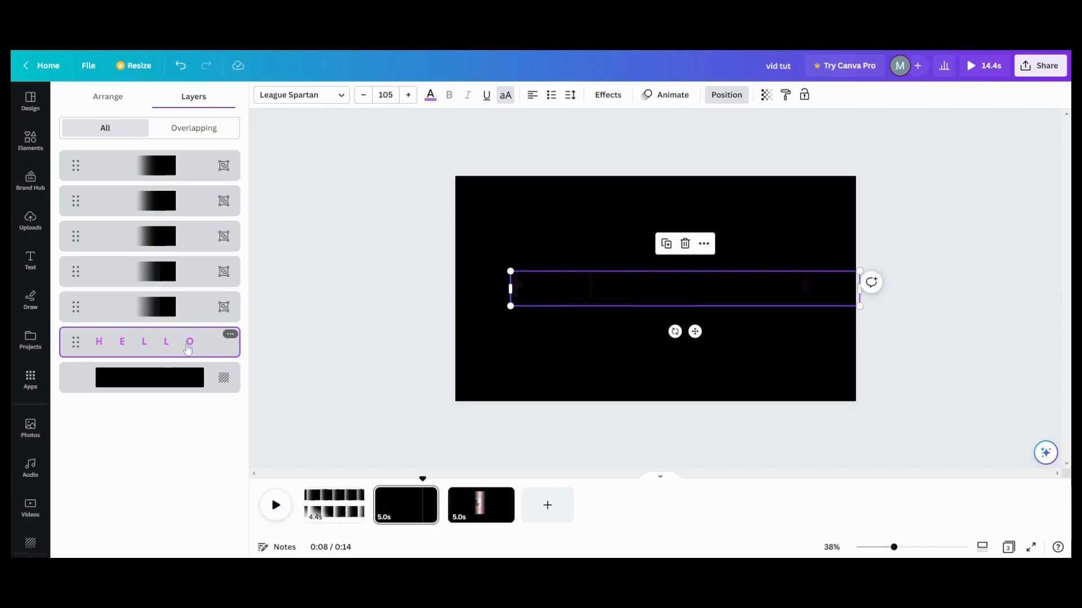
drag(551, 293, 477, 283)
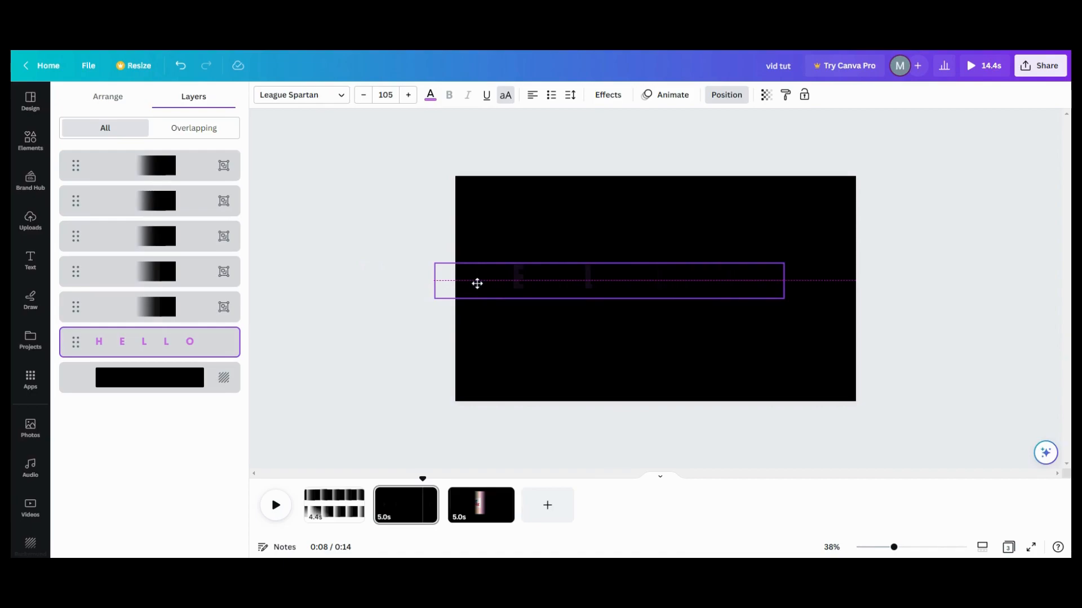
drag(477, 284, 476, 282)
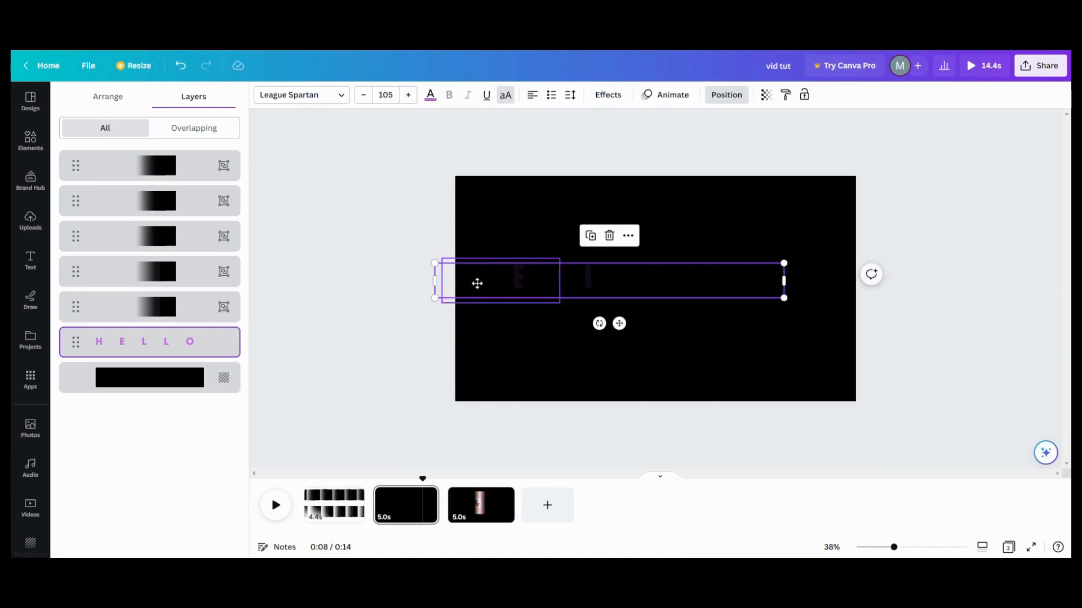
click(658, 96)
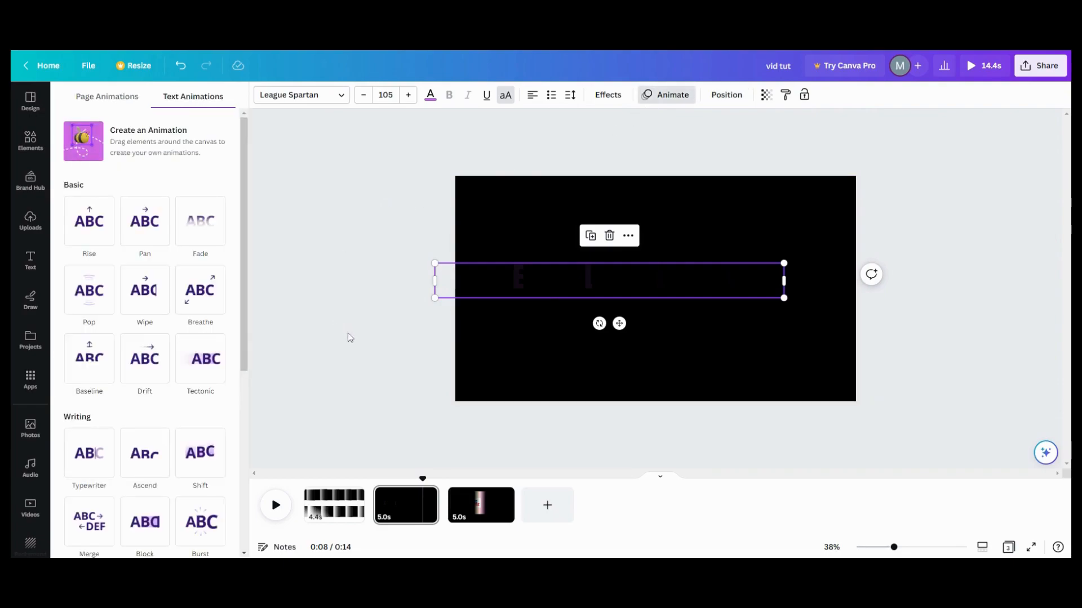
click(480, 288)
drag(483, 283, 555, 292)
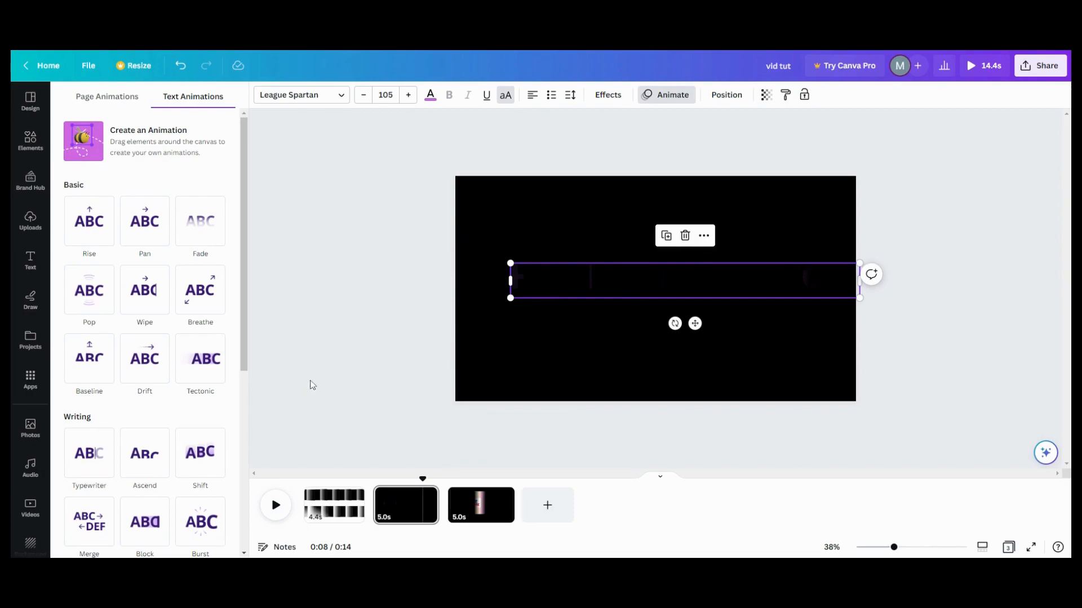
click(142, 160)
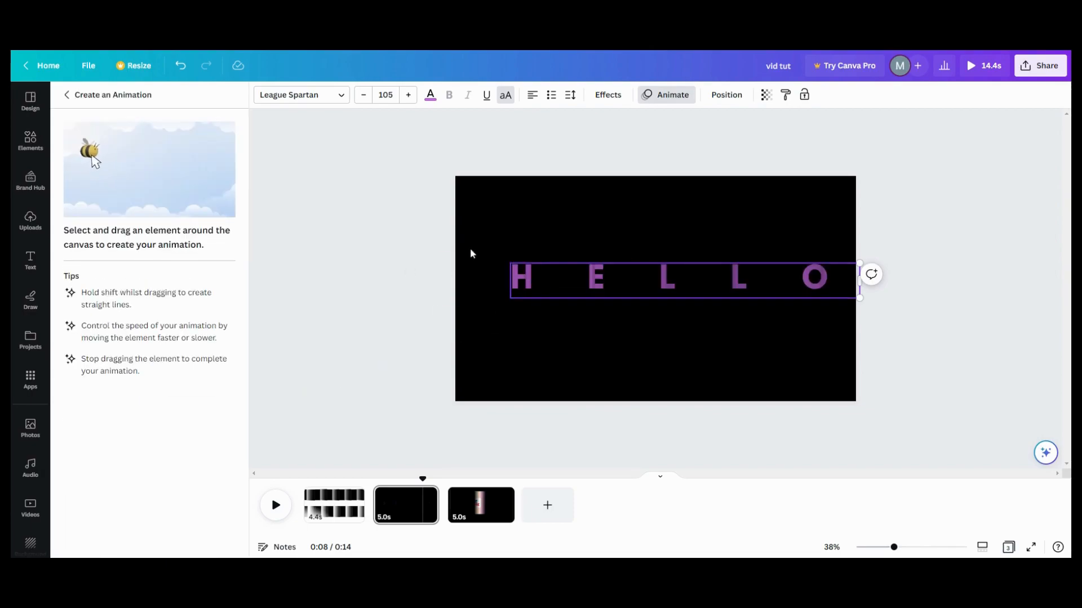
click(369, 192)
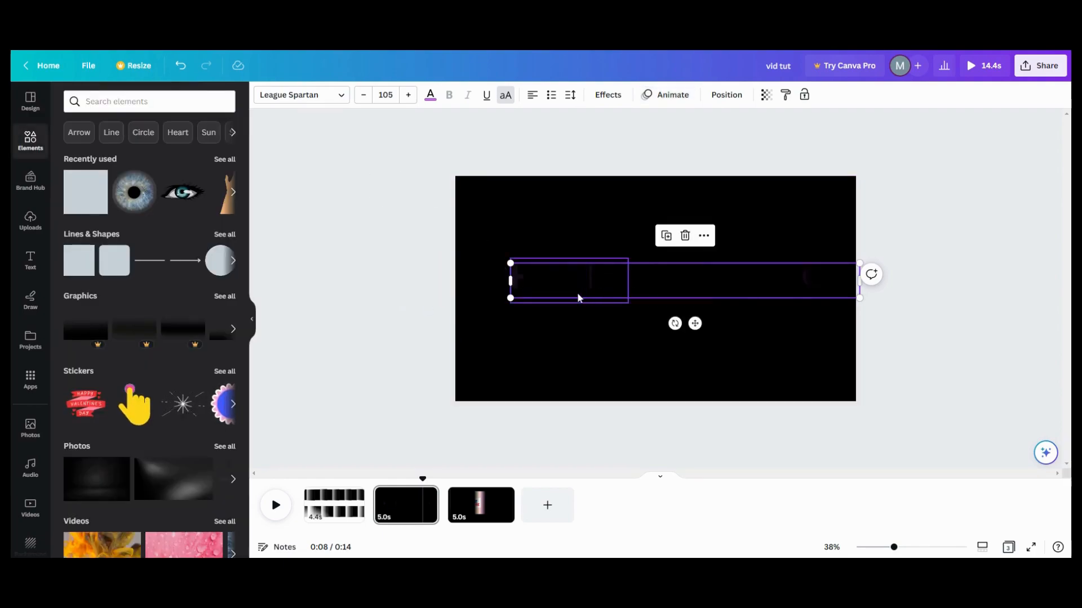
Move the HELLO text so the H sits at the page's left edge, and shift the neighbouring gradient group right to cover the O
drag(644, 291, 593, 285)
click(750, 272)
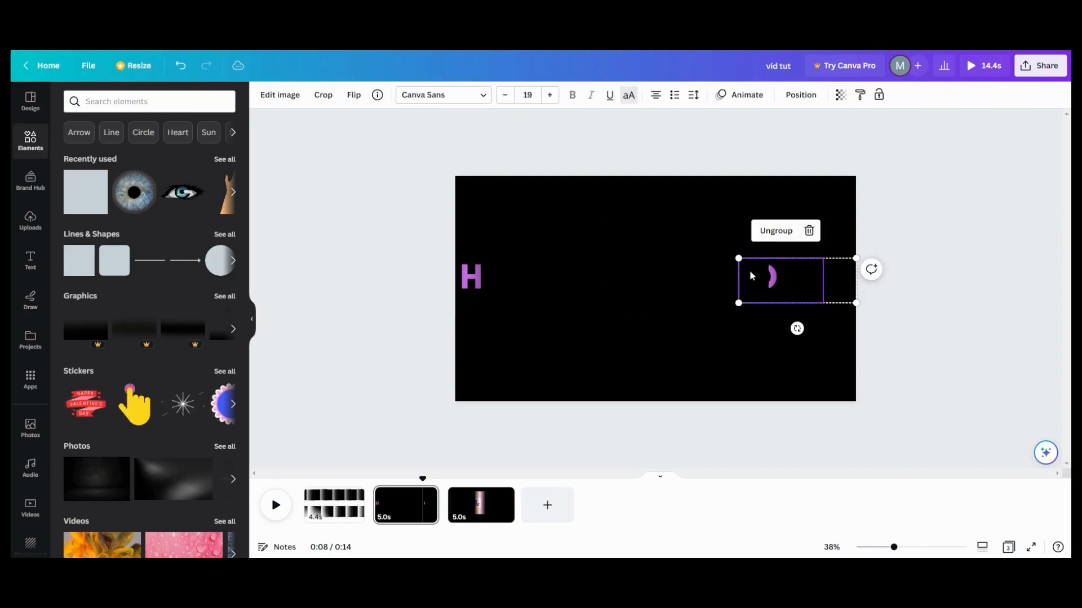
drag(750, 272, 752, 272)
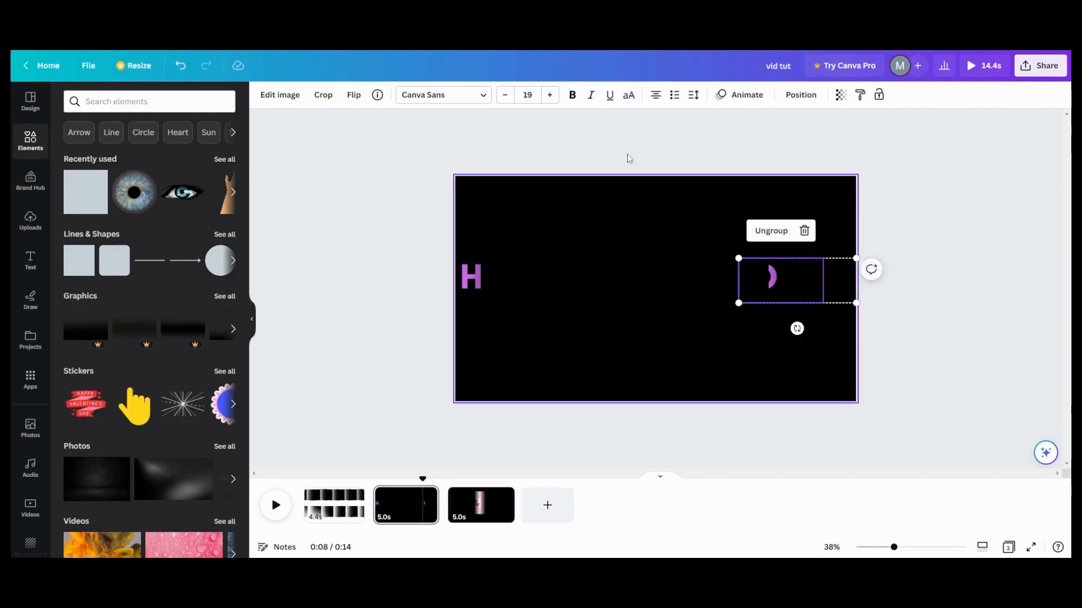
click(799, 95)
click(179, 206)
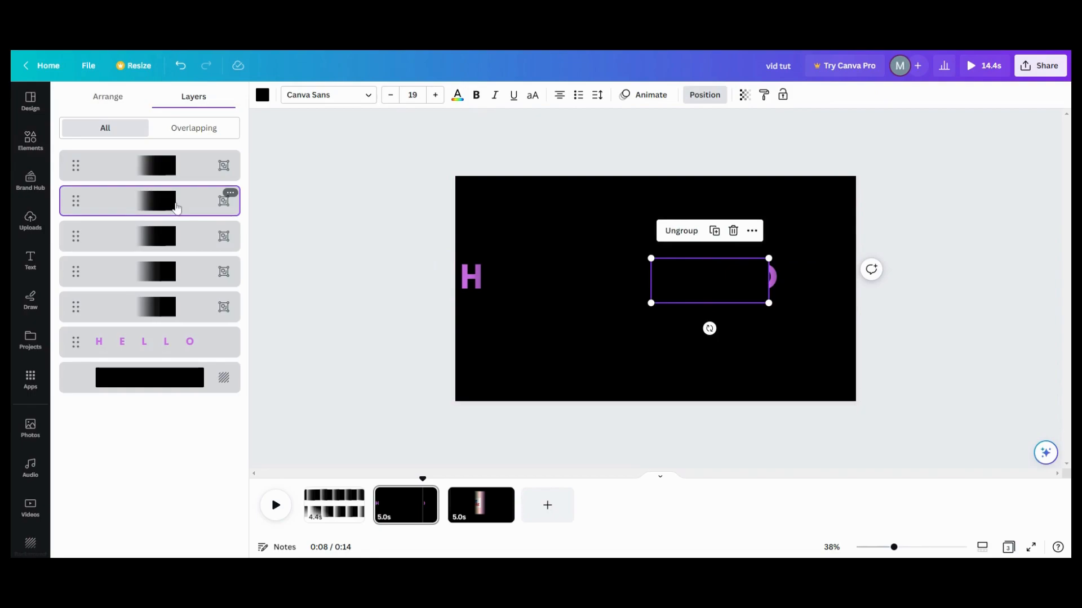
drag(738, 280, 749, 281)
click(414, 348)
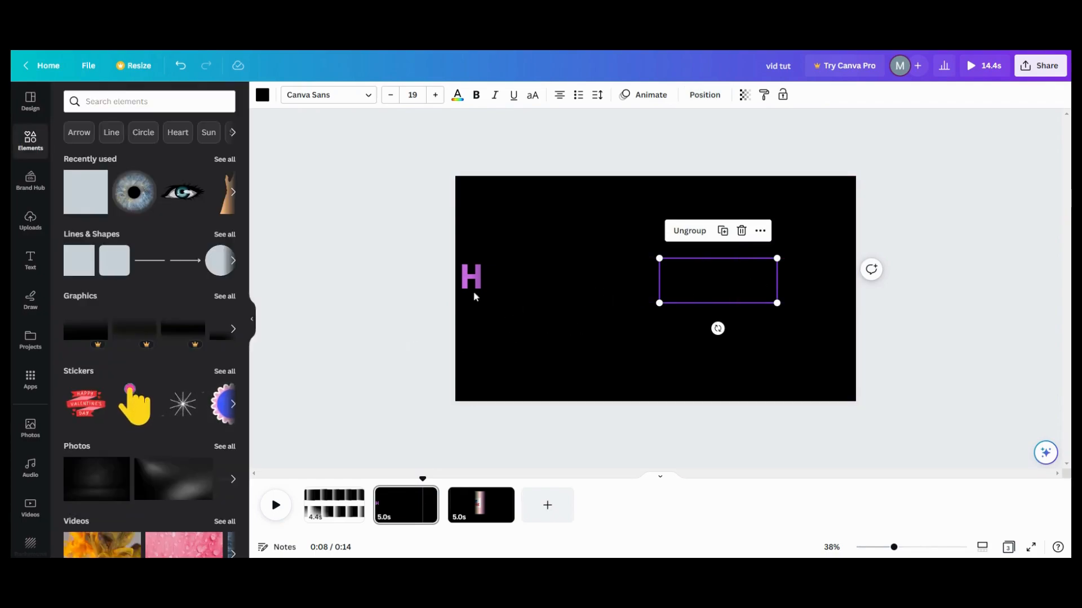
Add a square, colour it black, and place it over the exposed H at the page's left edge
click(71, 209)
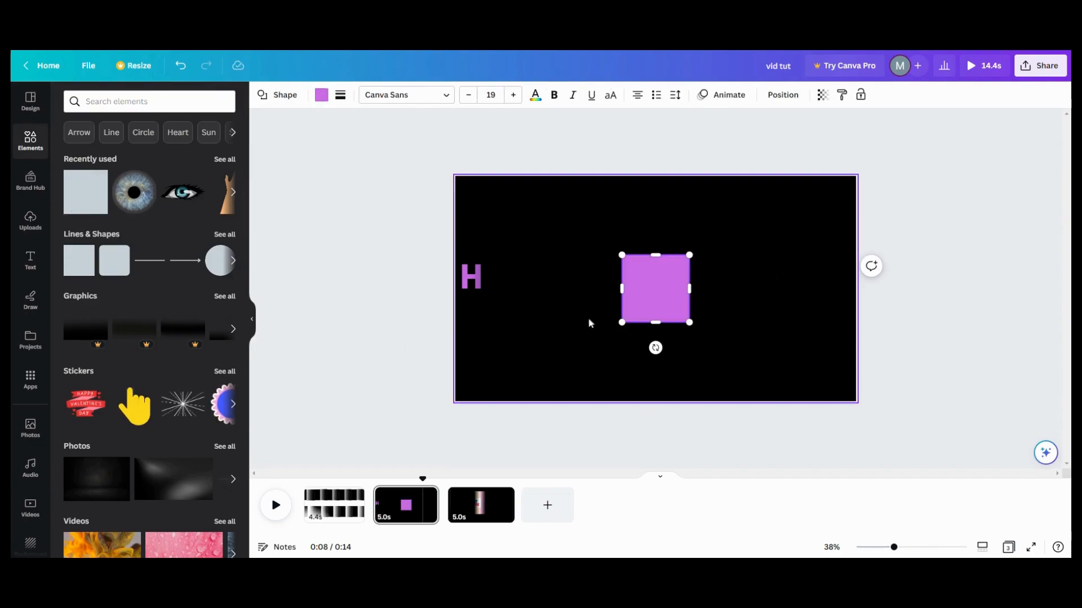
click(321, 94)
click(135, 162)
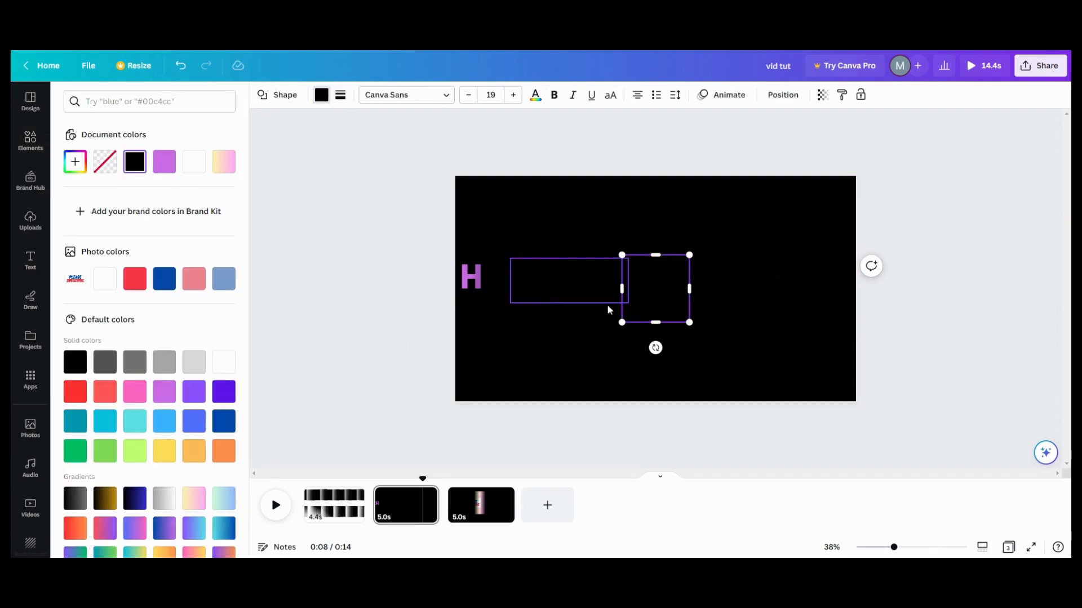
drag(659, 267, 468, 288)
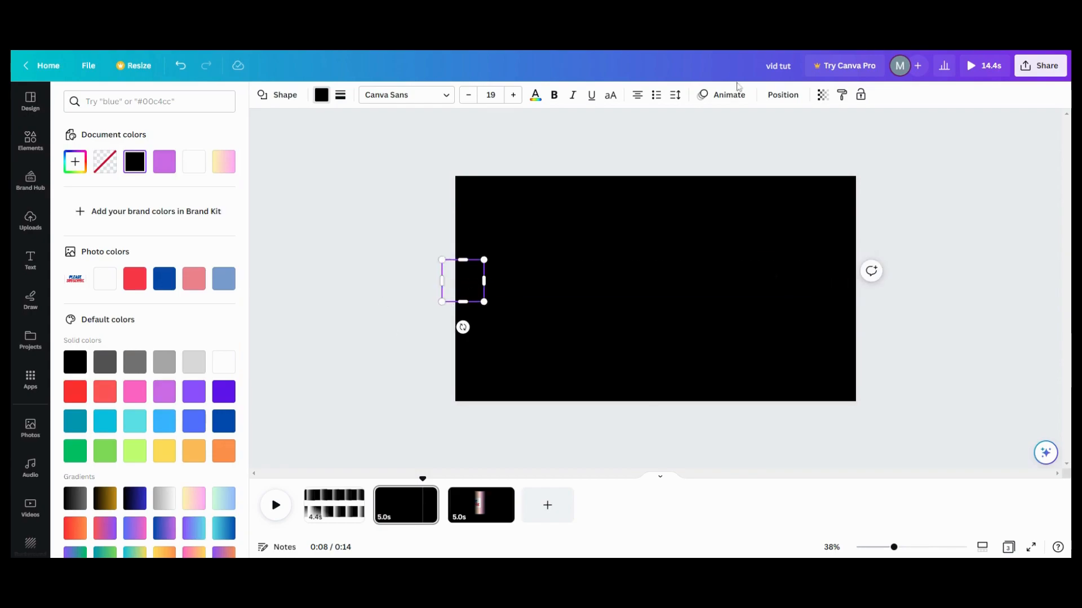
Create a straight custom motion path taking the HELLO text to the right, with the Steady movement style and a slightly raised speed
click(778, 102)
click(179, 378)
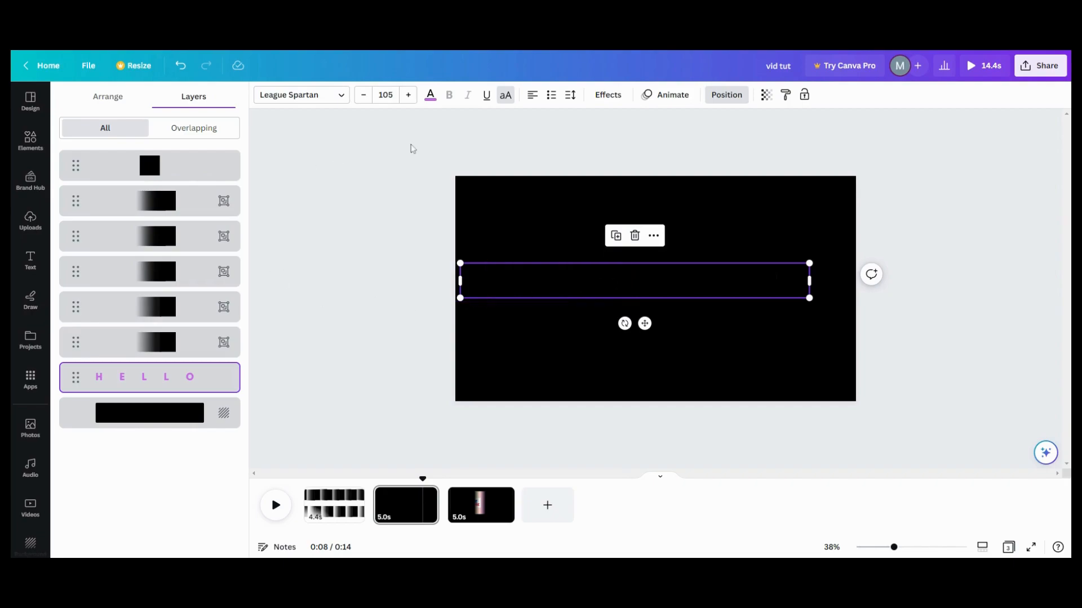
click(666, 95)
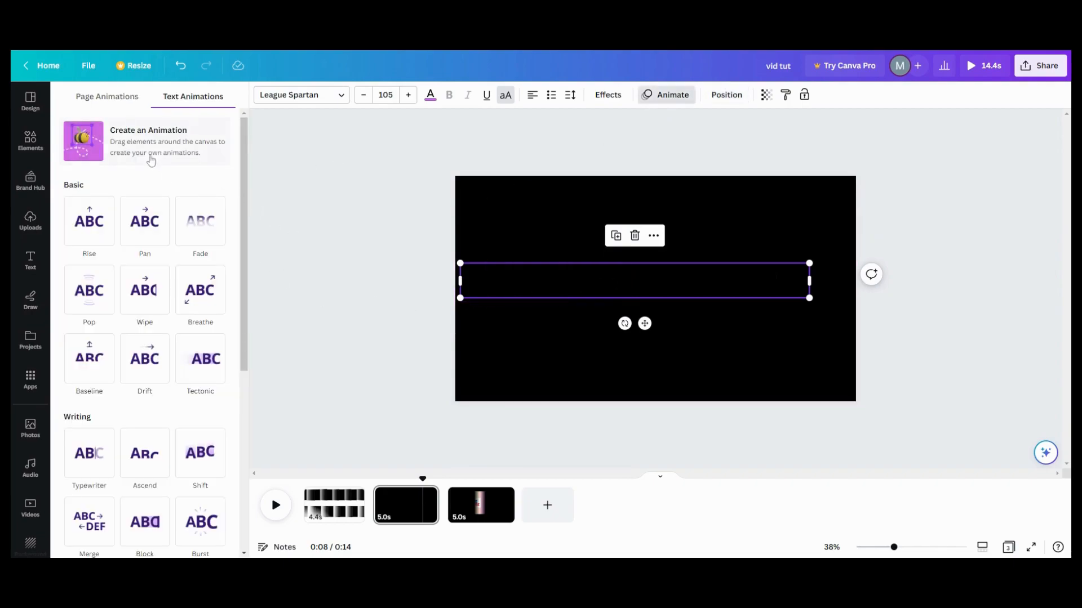
click(151, 163)
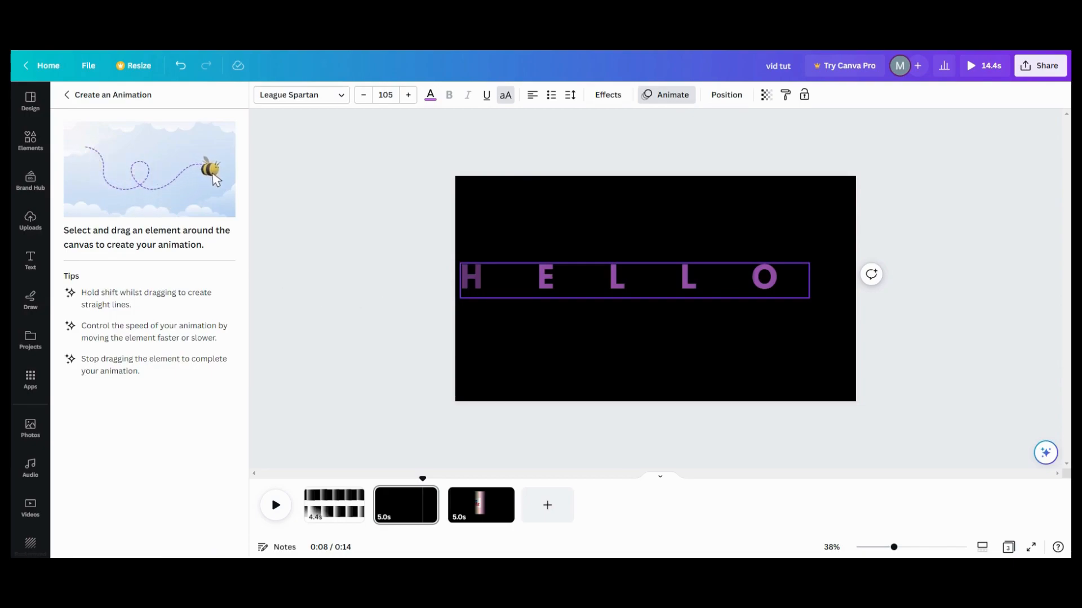
drag(496, 287, 558, 286)
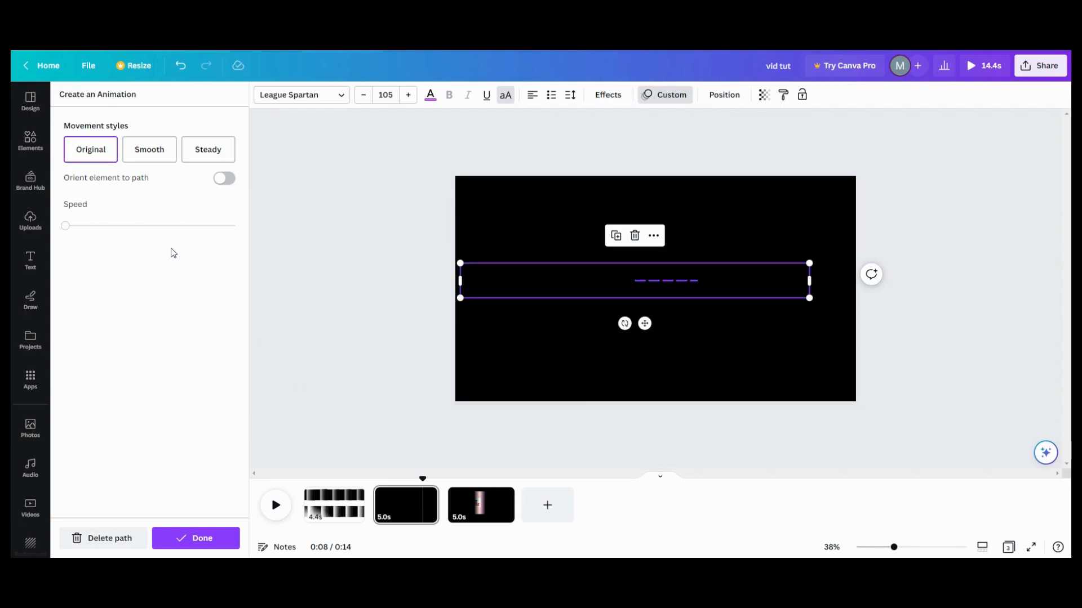
click(150, 151)
click(201, 151)
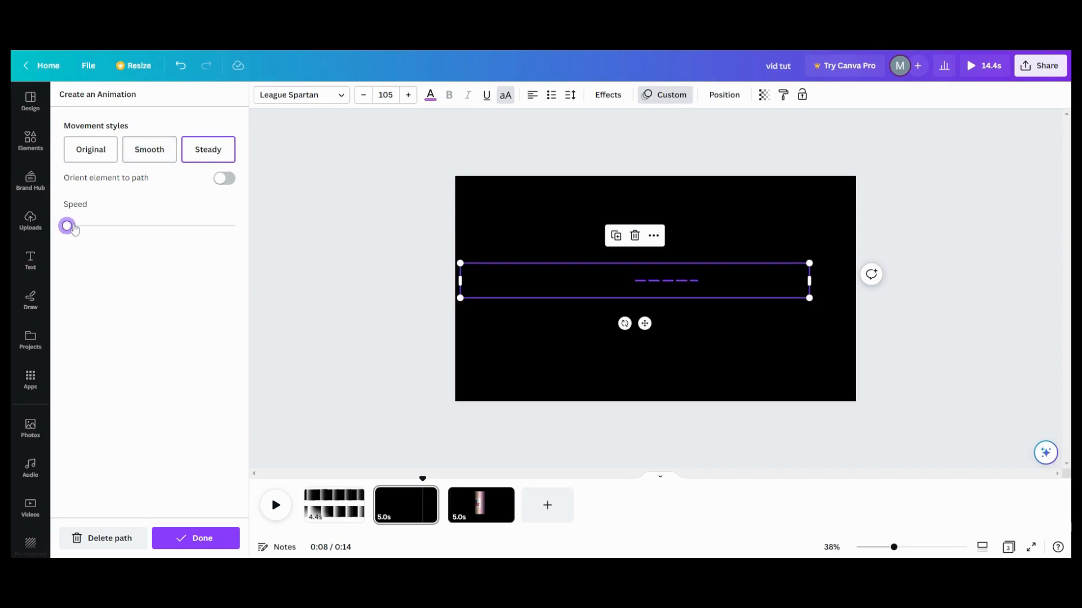
drag(68, 226, 85, 226)
Play the HELLO page from its start to preview the text movement, and return to that page
click(376, 509)
click(276, 506)
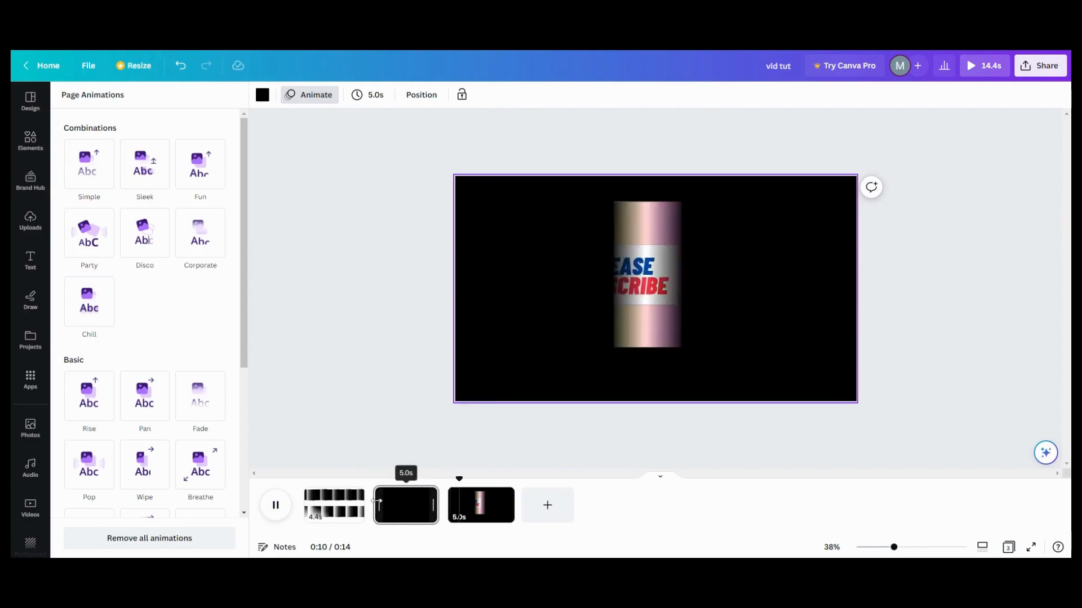
click(405, 505)
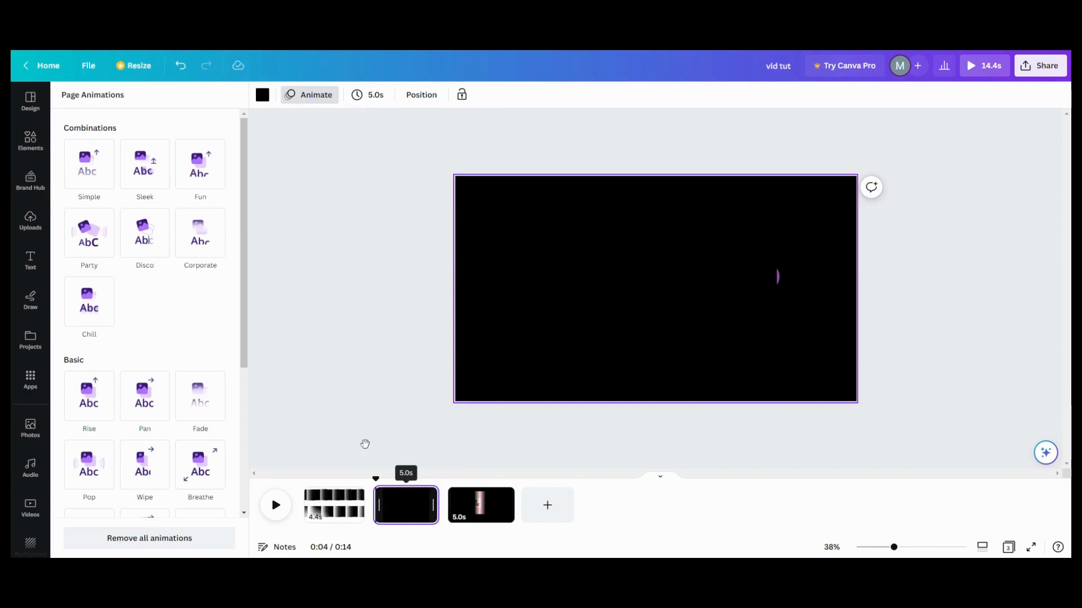
Delete the HELLO text's motion path and record a new custom animation moving the text to the right at a faster pace
click(547, 279)
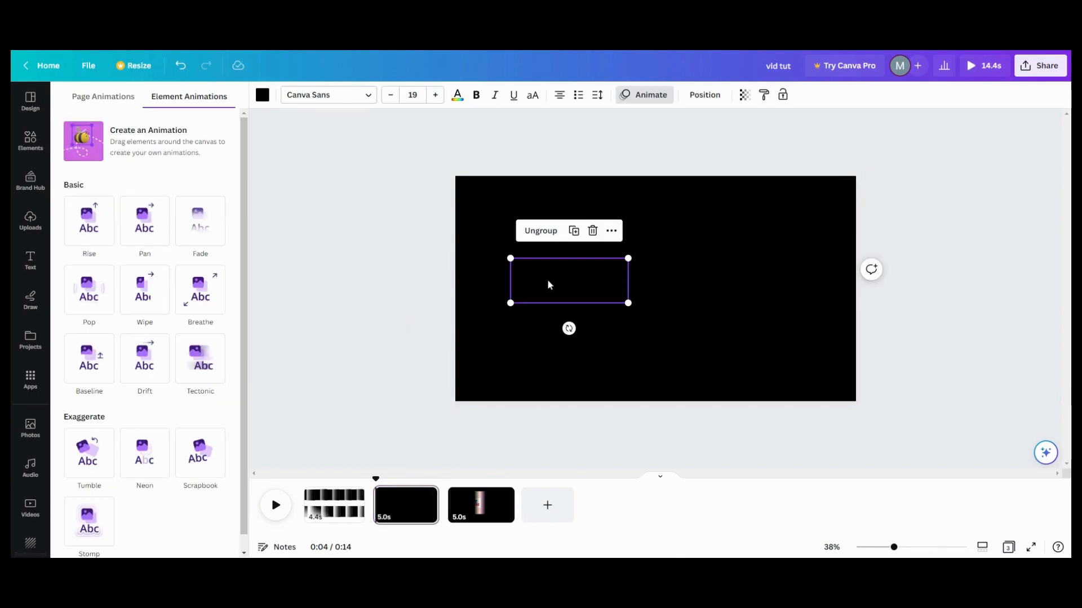
click(713, 100)
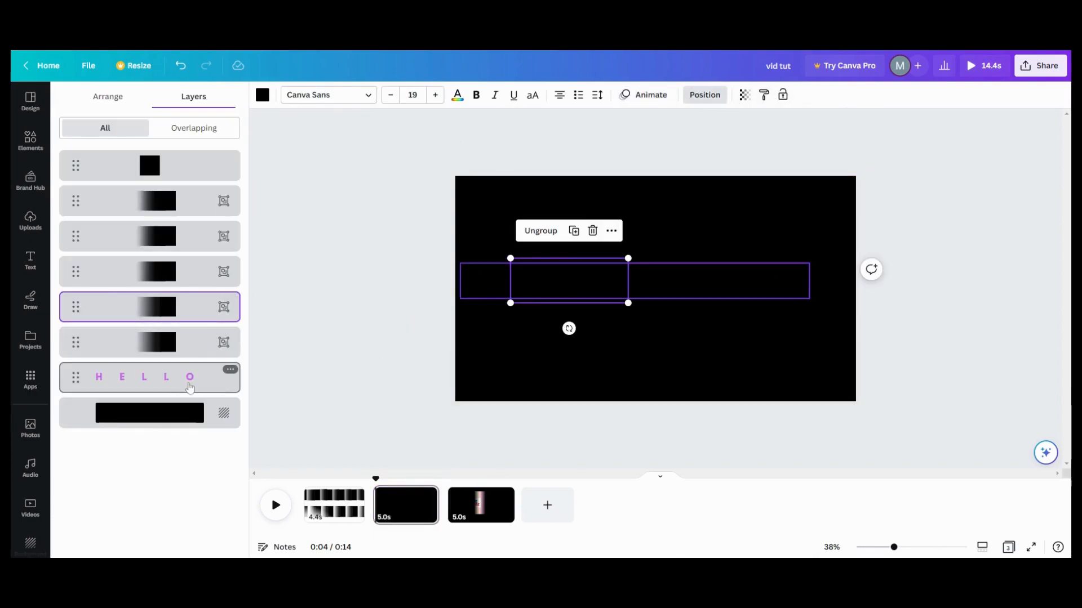
click(191, 378)
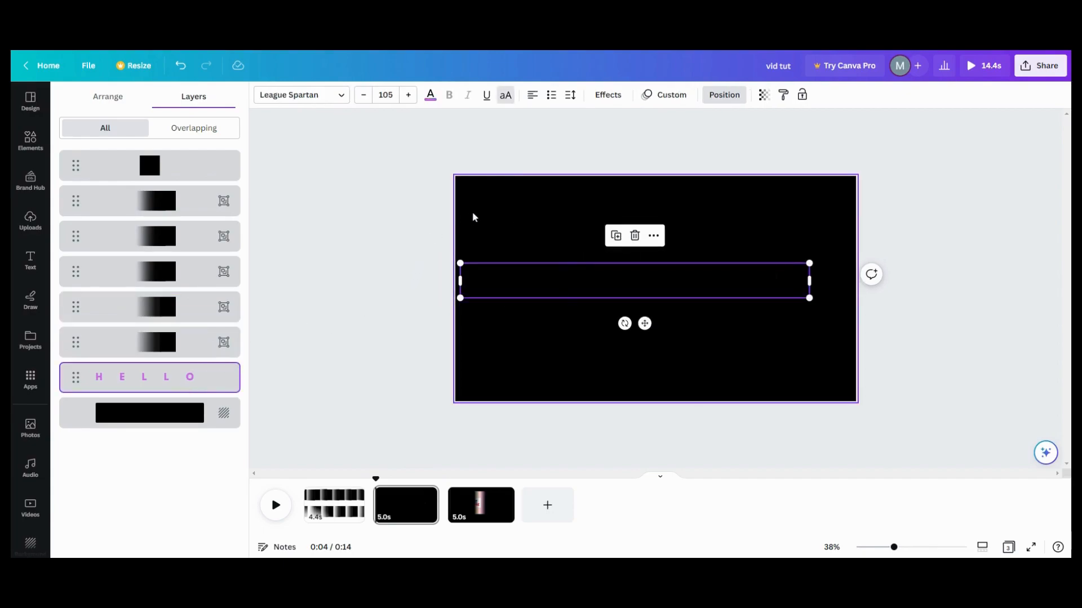
click(660, 96)
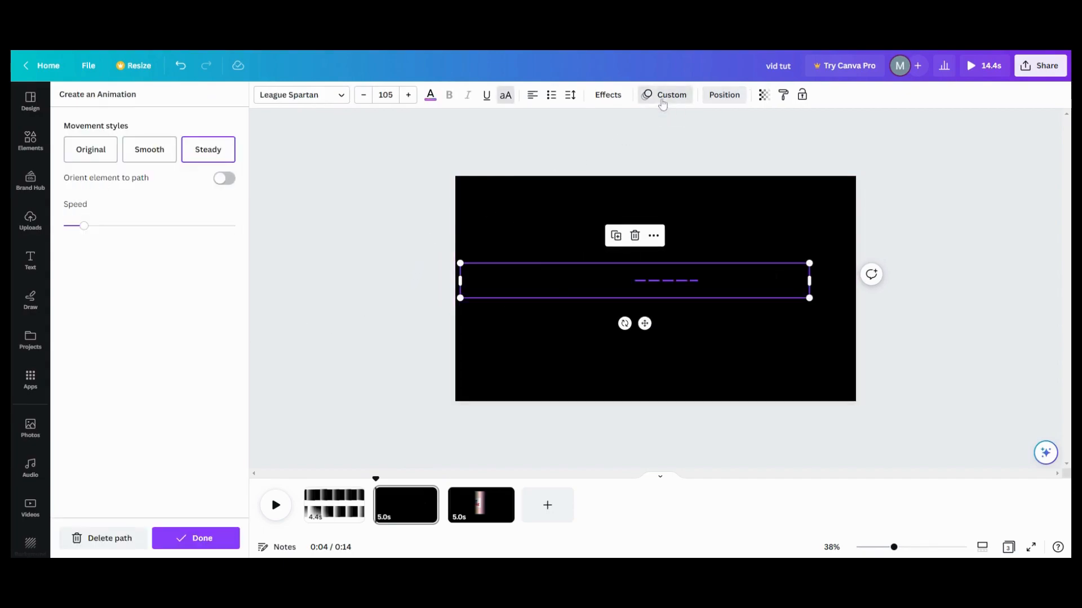
click(104, 538)
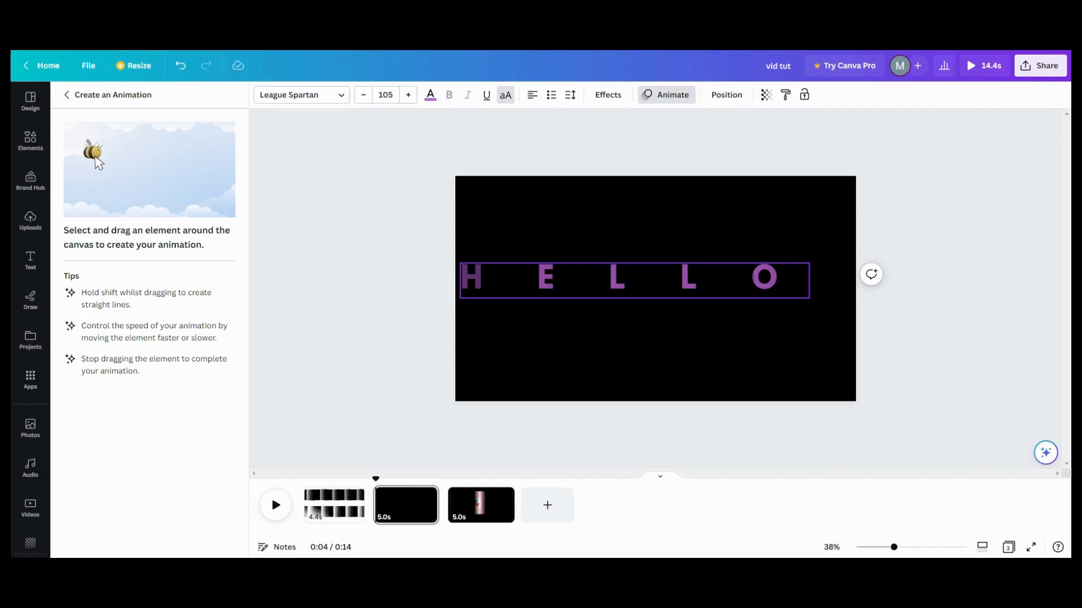
drag(480, 288, 534, 293)
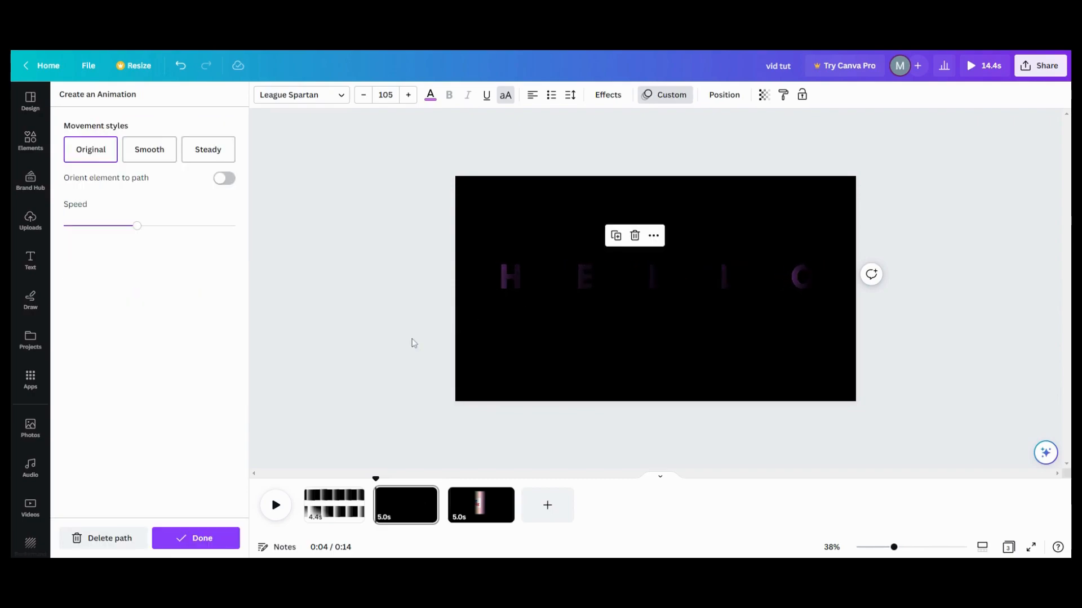
click(473, 205)
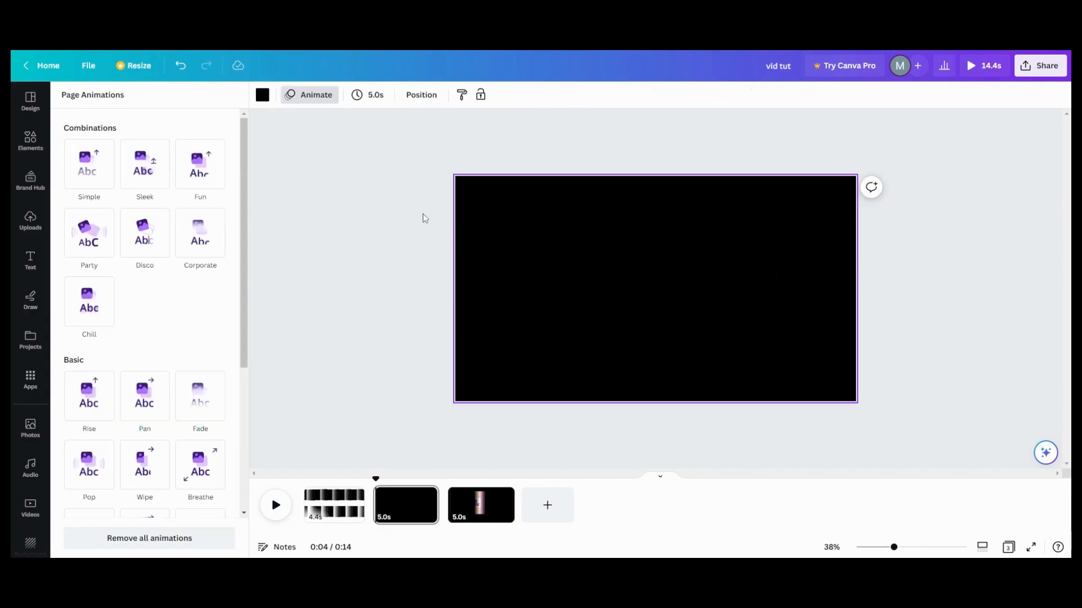
Turn the page background white and replace the HELLO text's motion path with a new, shorter custom movement to the right
click(262, 96)
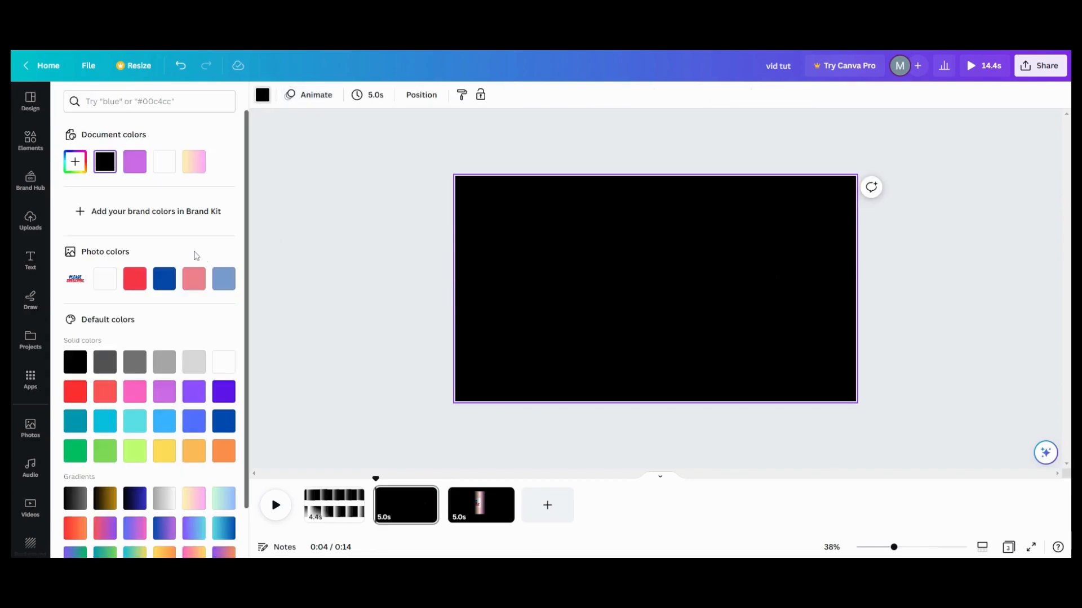
click(106, 280)
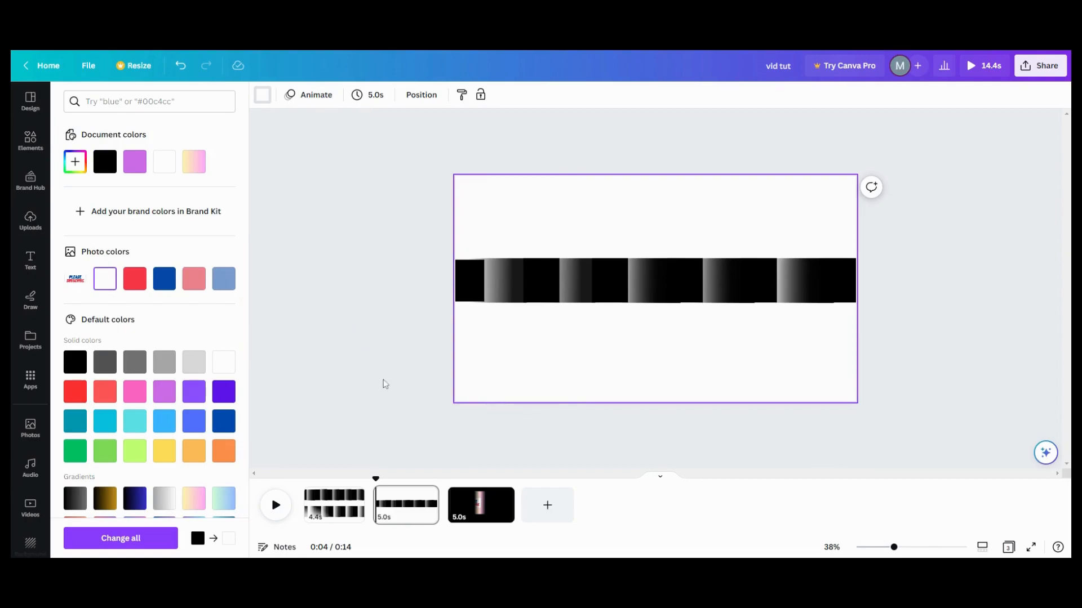
click(421, 95)
click(168, 378)
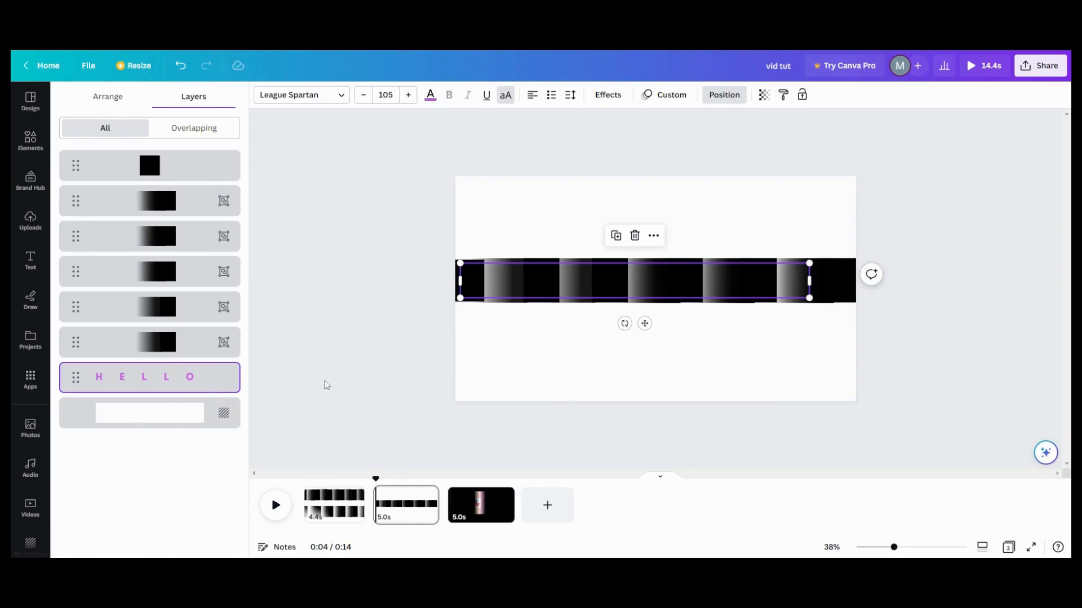
click(657, 95)
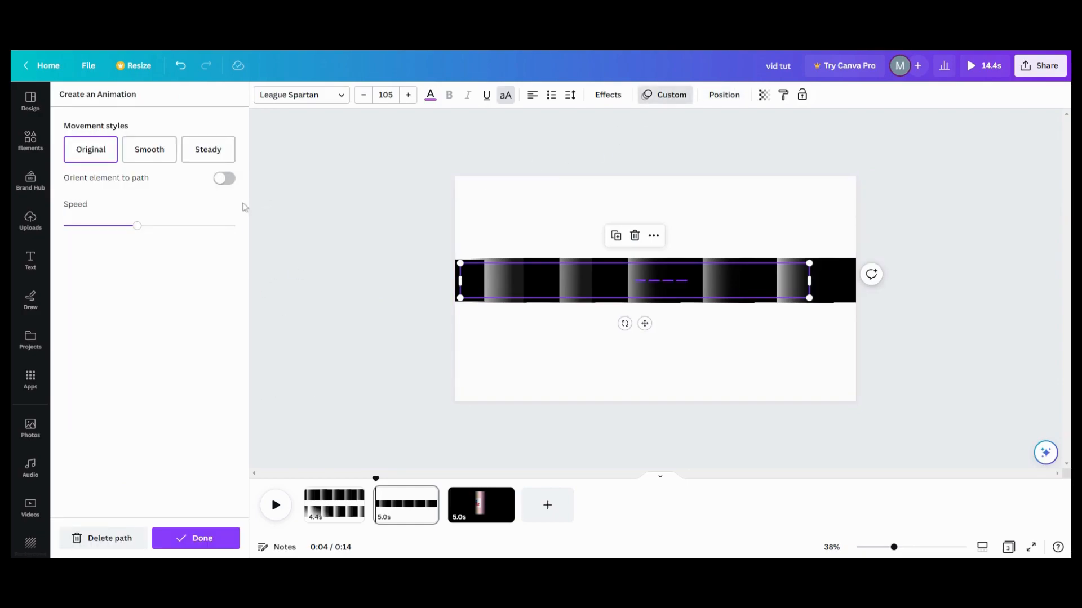
click(107, 537)
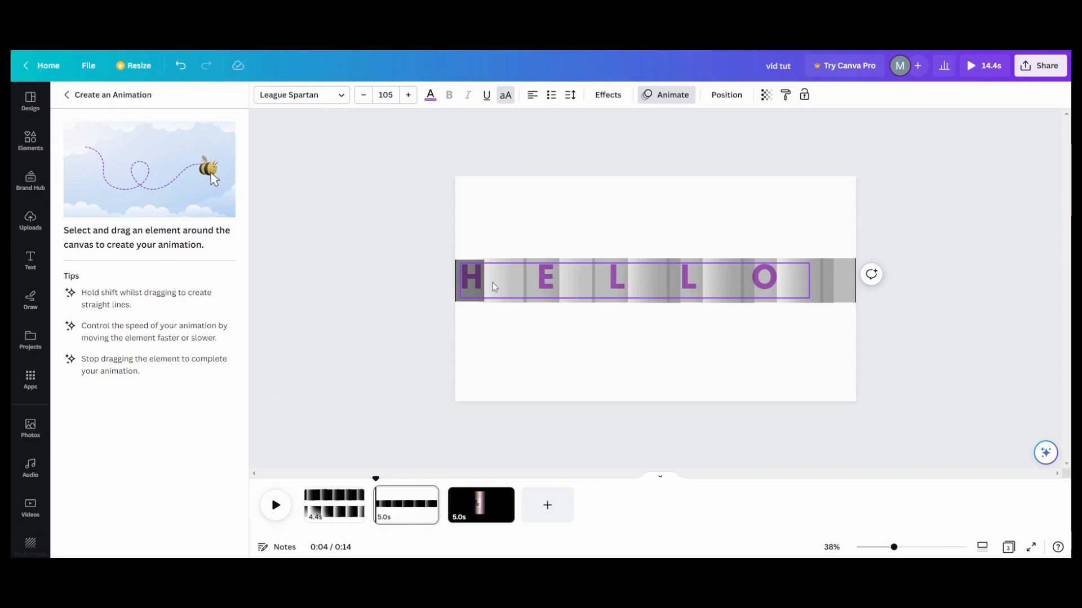
drag(492, 282, 528, 283)
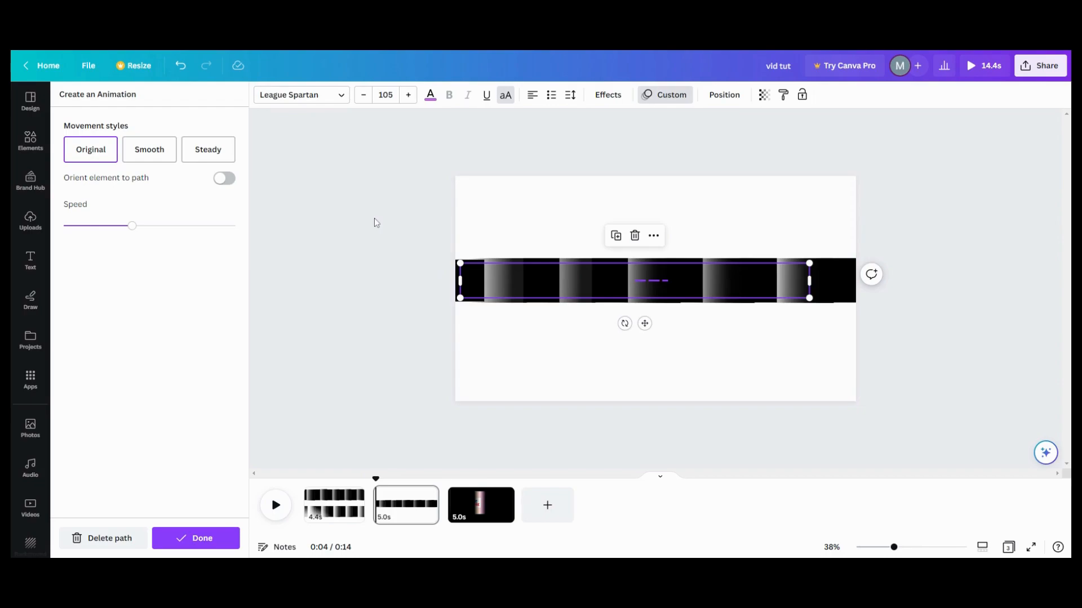
click(470, 192)
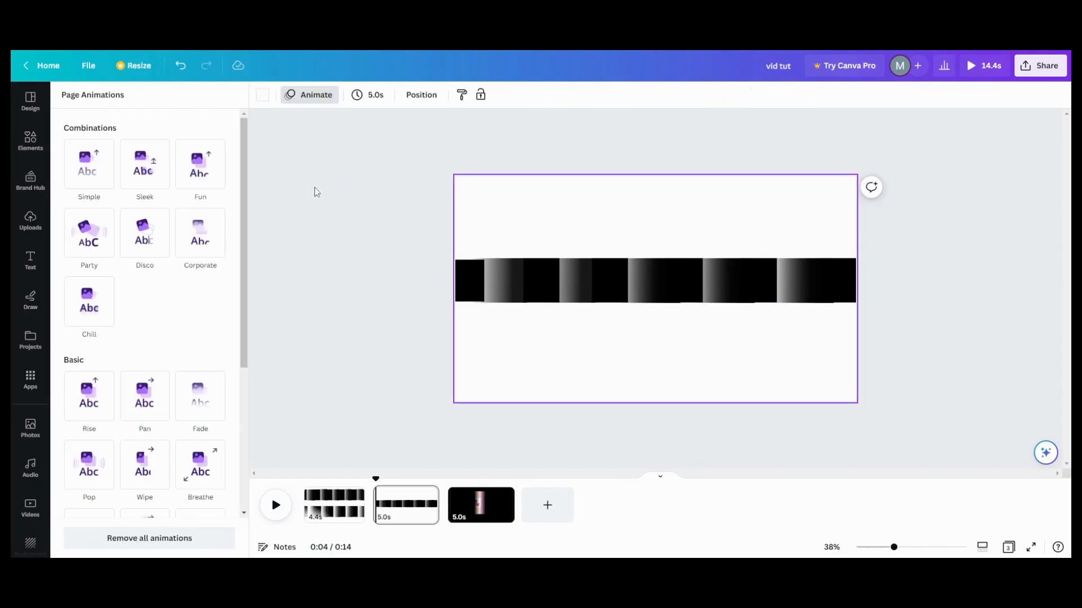
Set the page background to black and play the HELLO page to preview the text movement
click(263, 96)
click(75, 362)
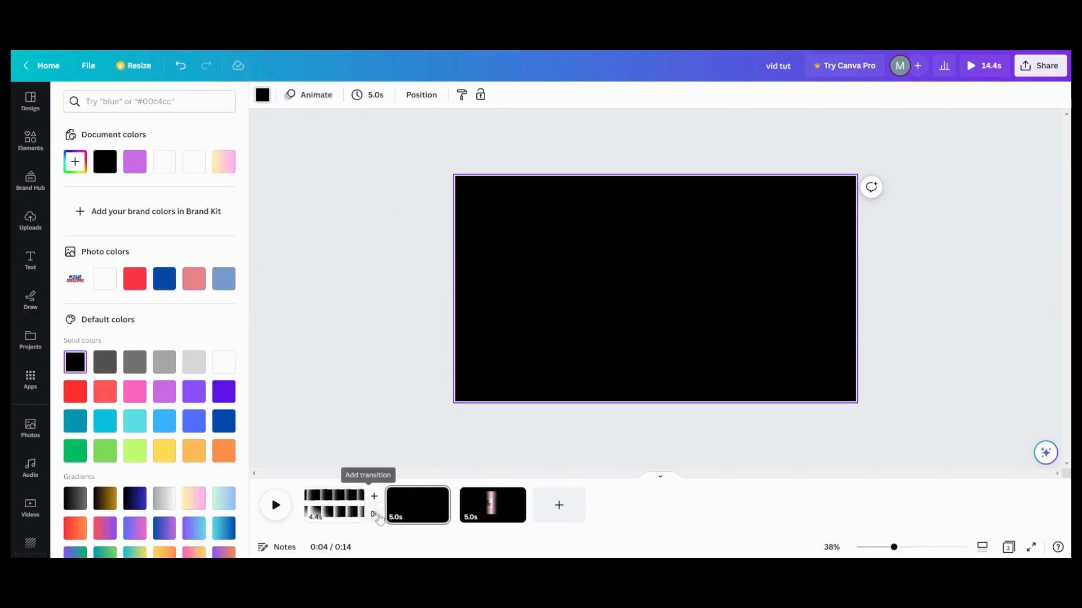
click(276, 505)
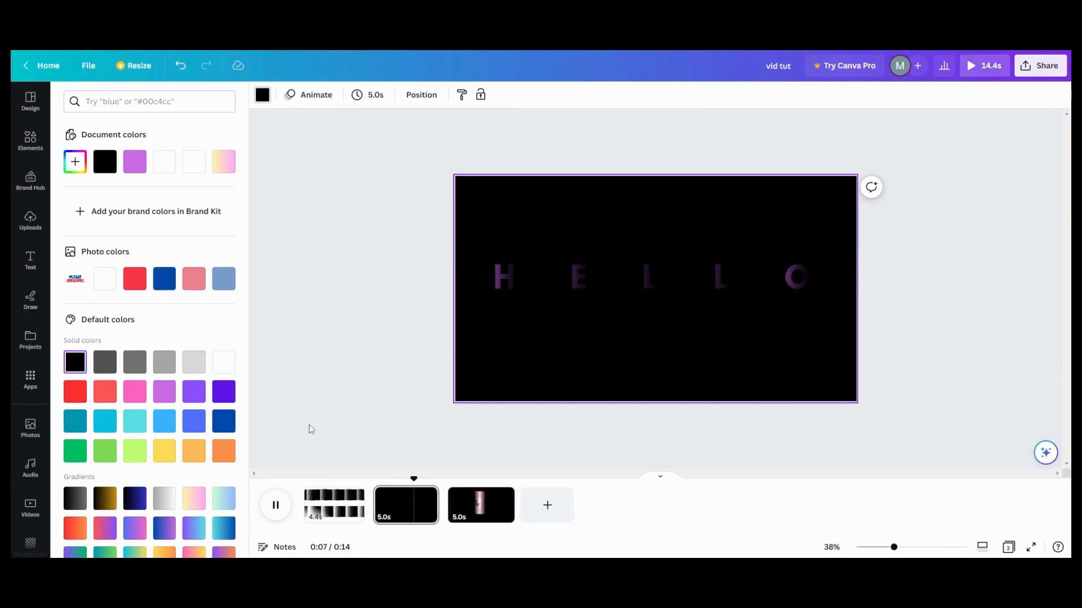
click(392, 507)
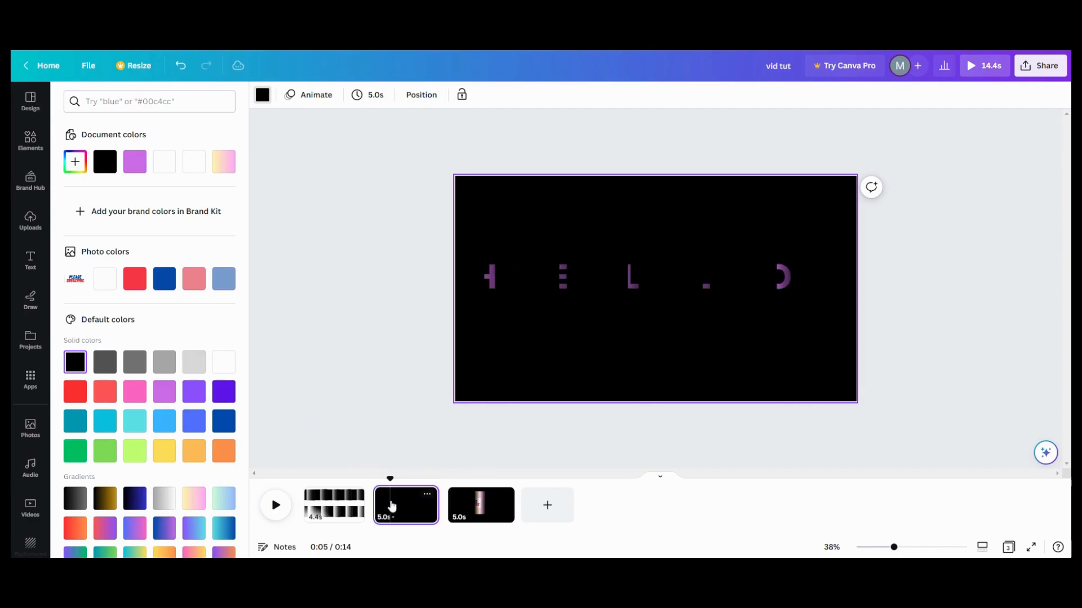
Select the HELLO text beneath the gradient groups and delete its custom motion path
click(491, 288)
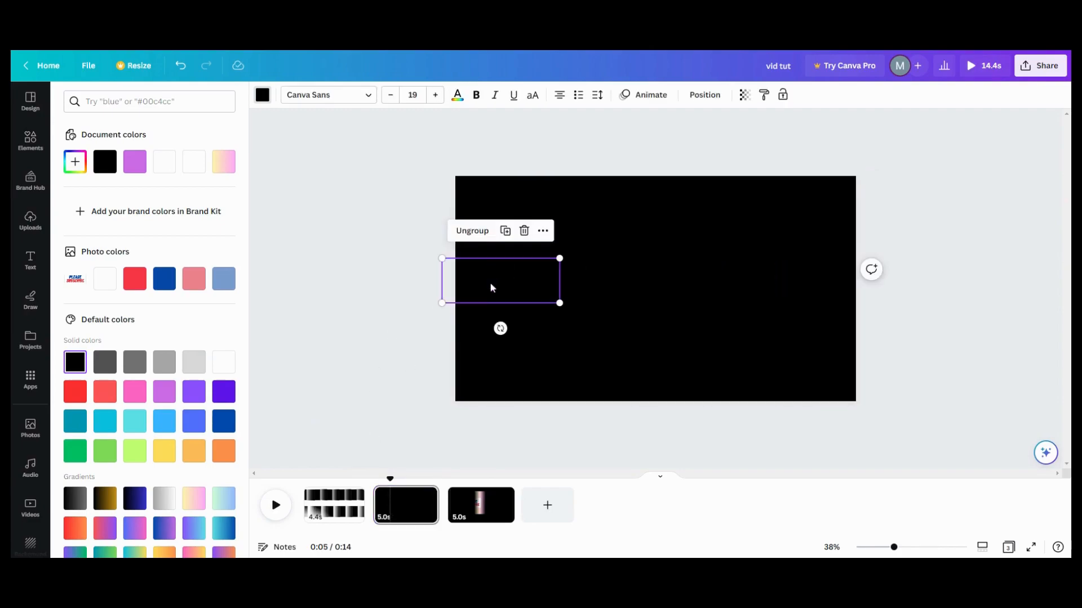
click(700, 95)
click(209, 377)
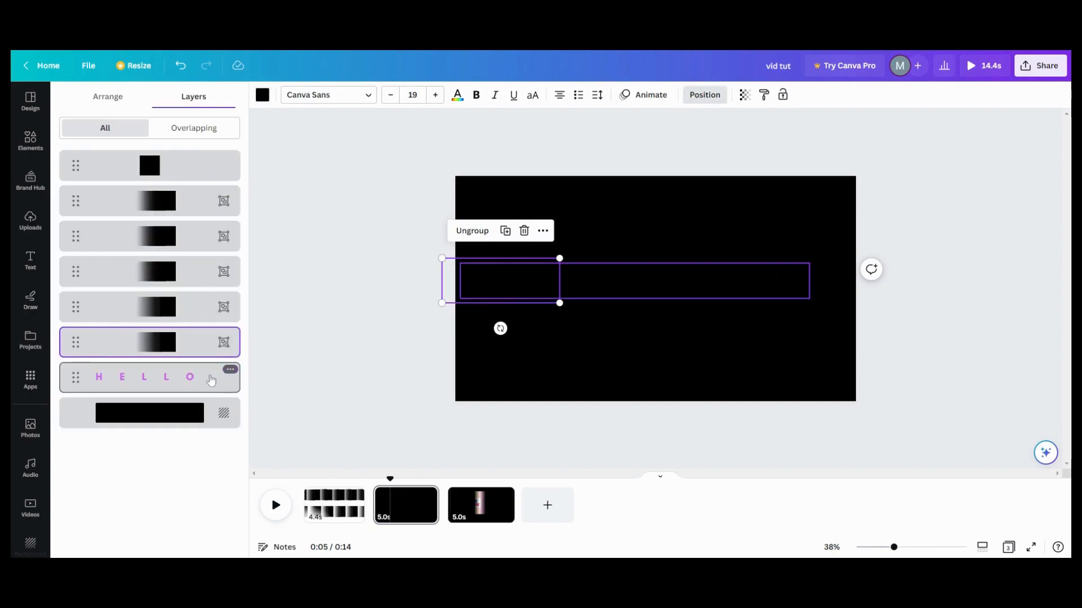
click(665, 97)
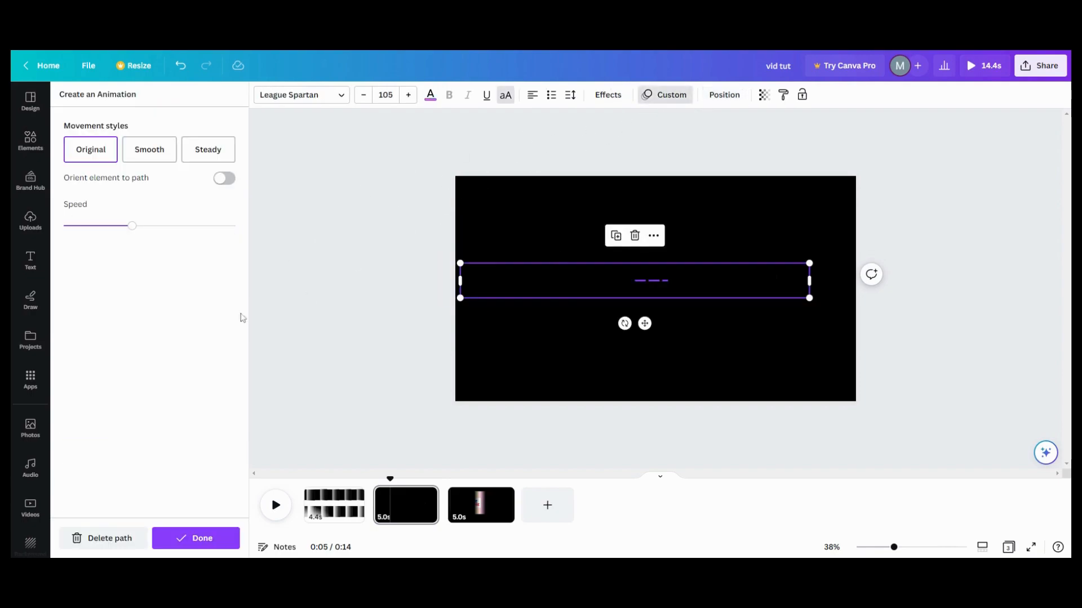
click(122, 535)
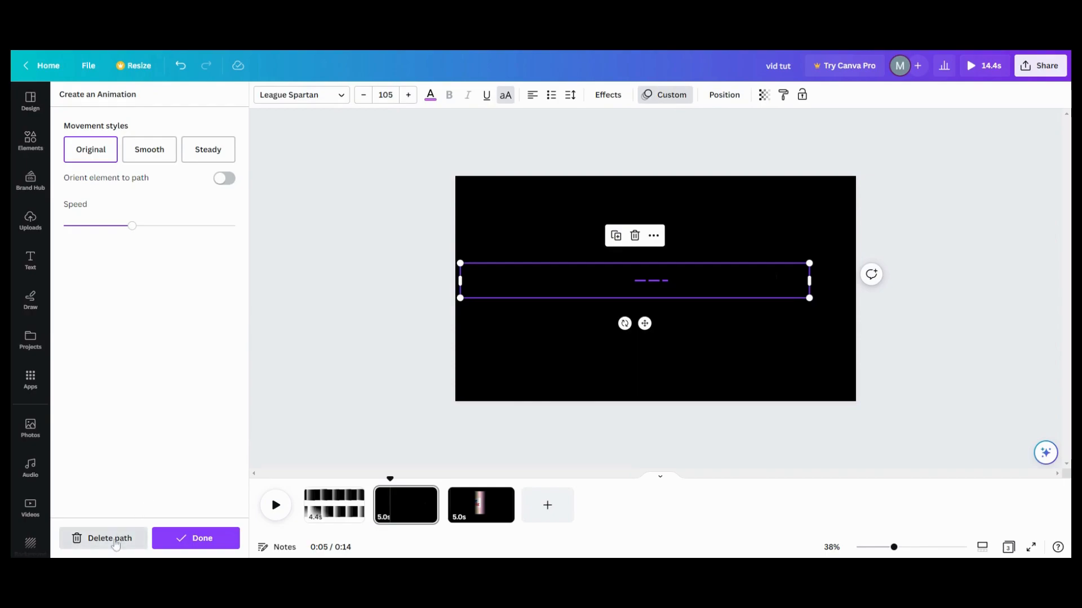
click(475, 206)
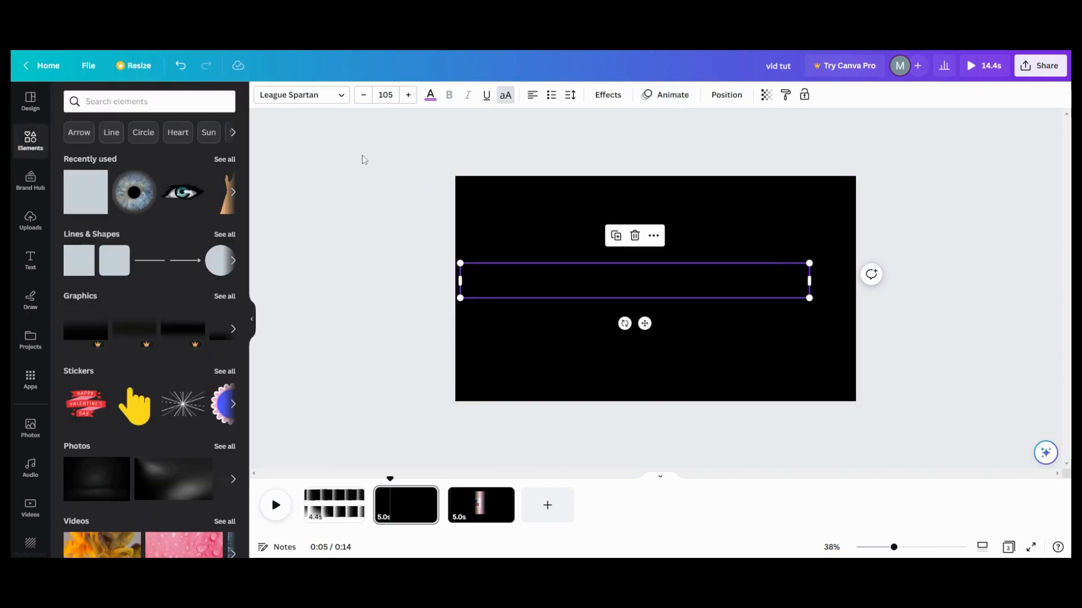
Change the HELLO page's background colour to white so the black shapes and gradients stand out
click(466, 186)
click(262, 95)
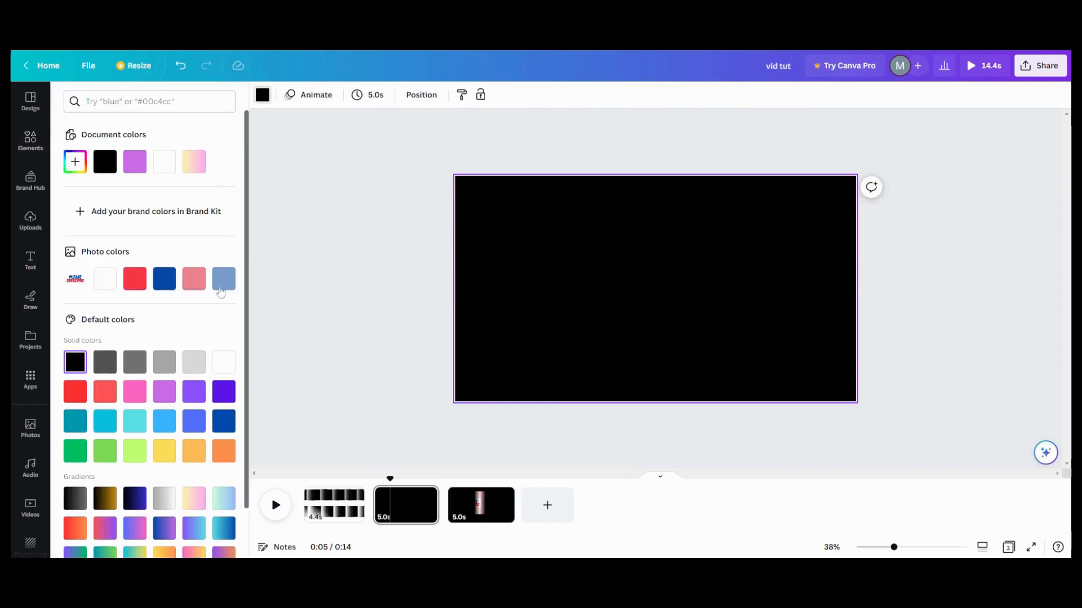
click(224, 362)
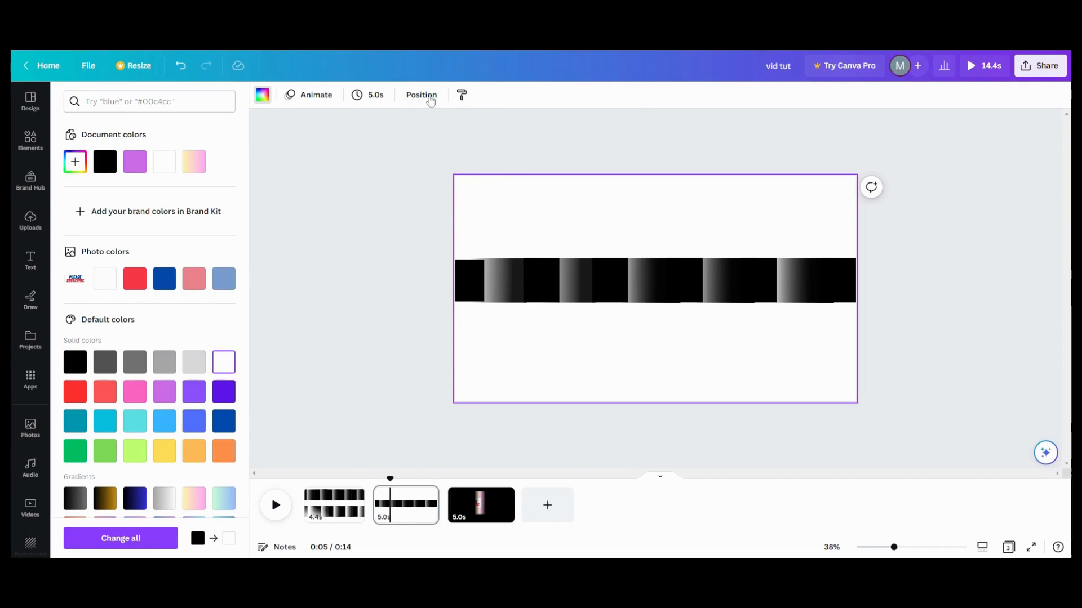
Record a custom animation moving the HELLO text to the right, and delete the resulting path
click(224, 374)
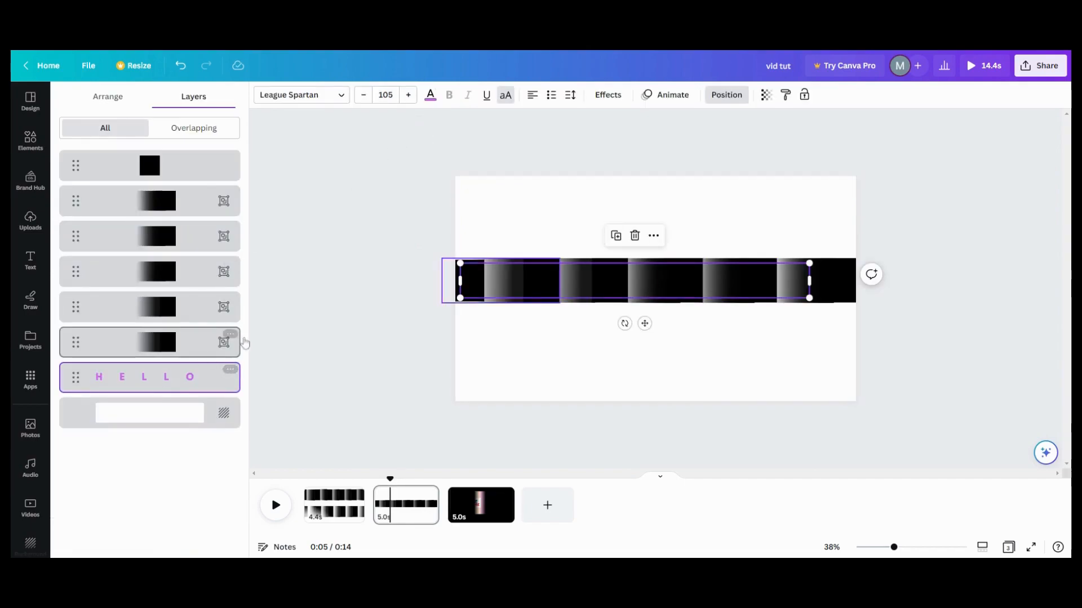
click(662, 95)
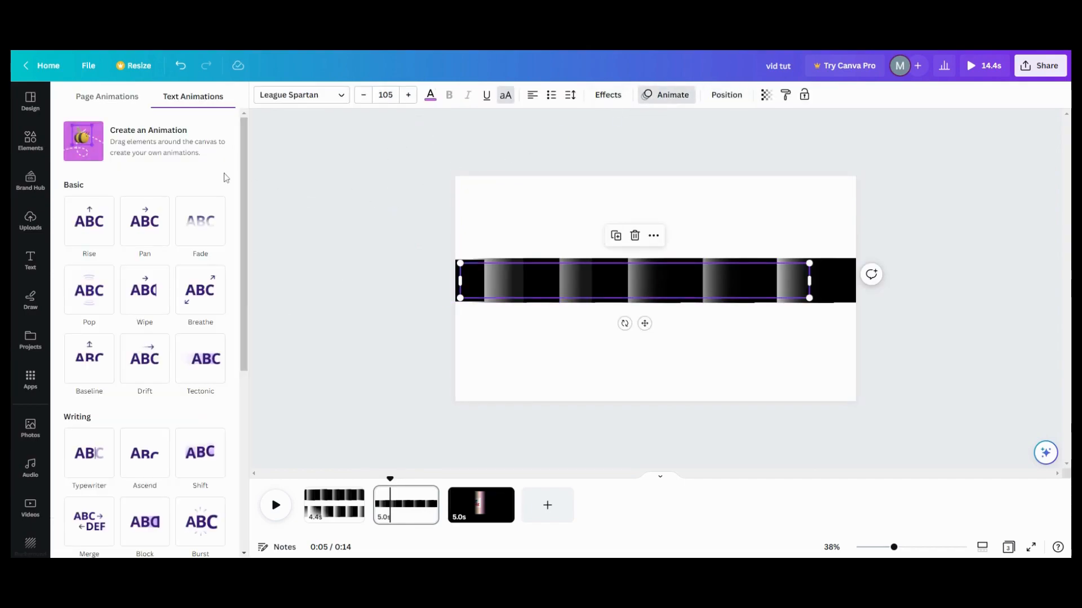
click(182, 158)
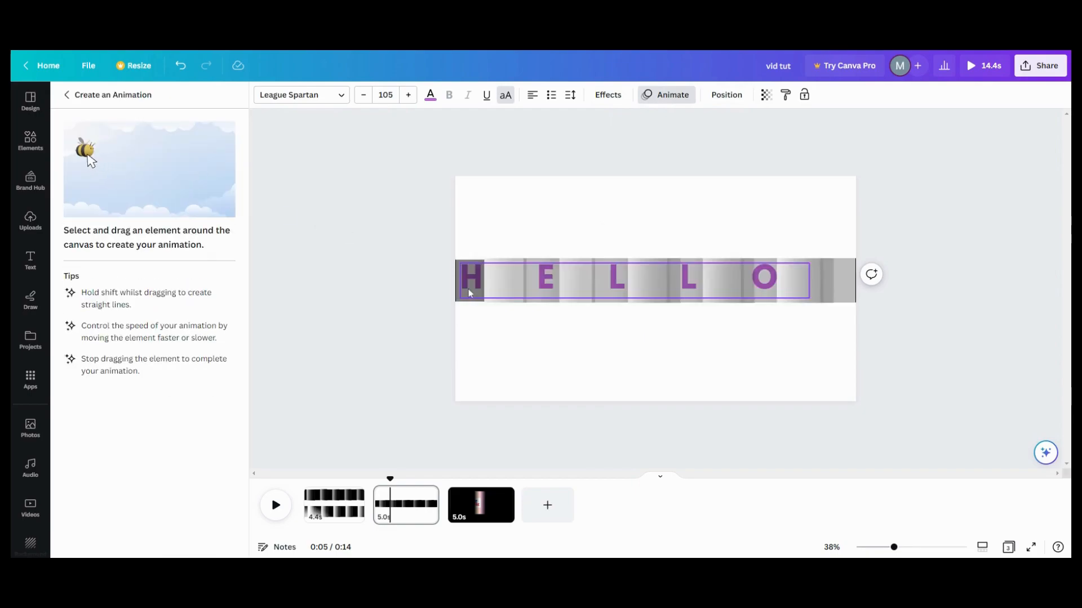
drag(468, 289, 521, 289)
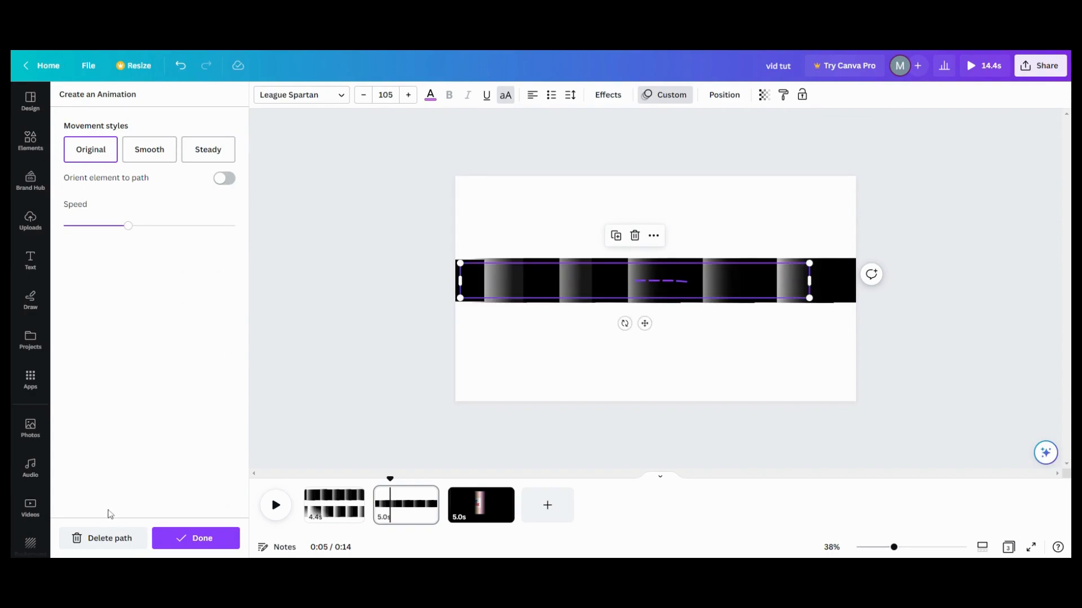
click(104, 538)
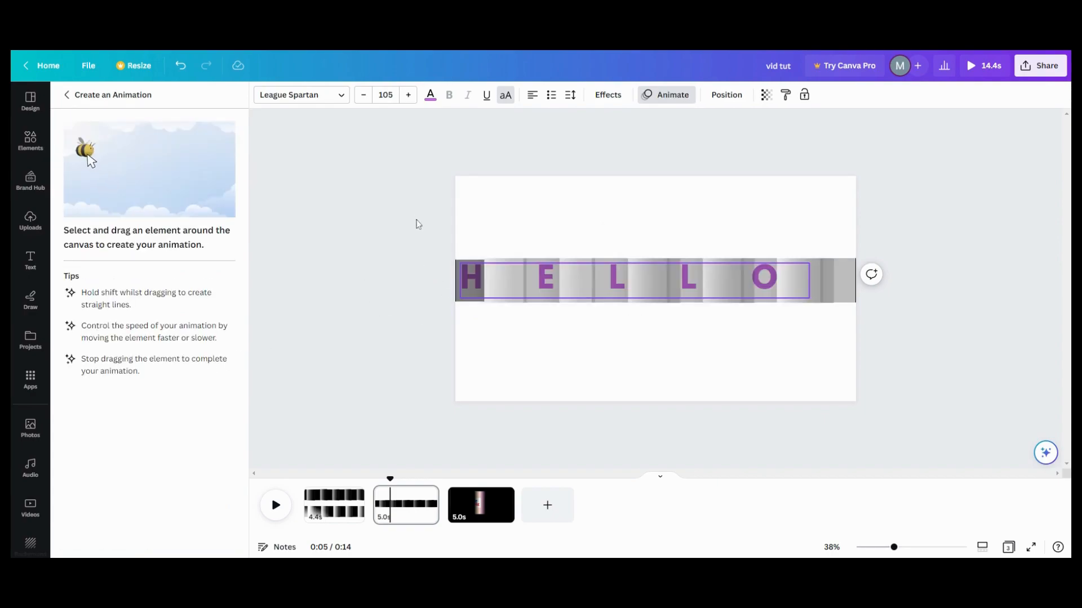
Try again to record a custom rightward movement for the HELLO text
drag(474, 280, 489, 284)
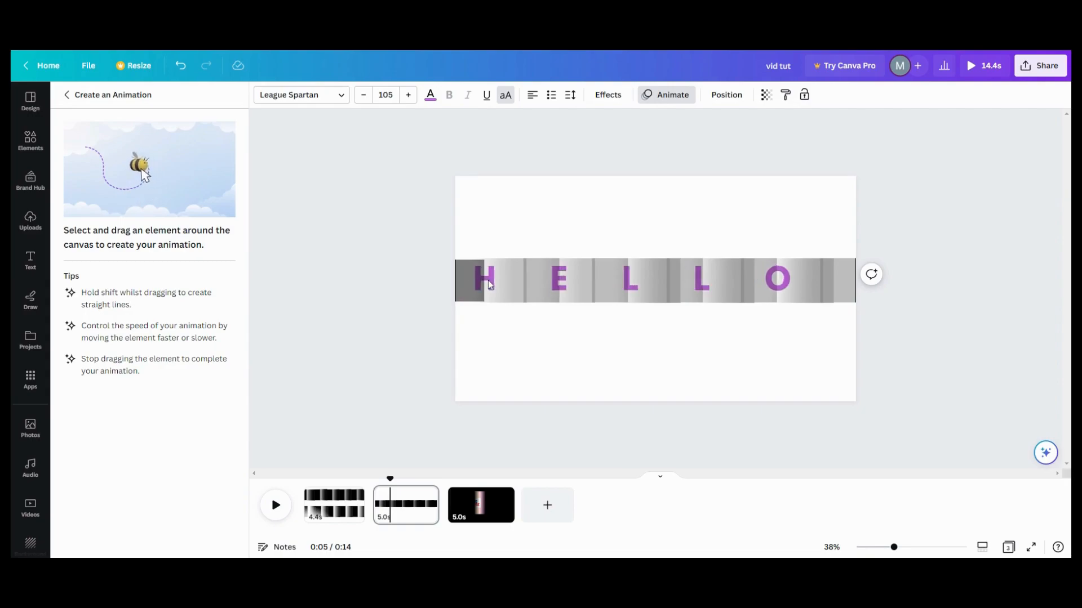
click(378, 305)
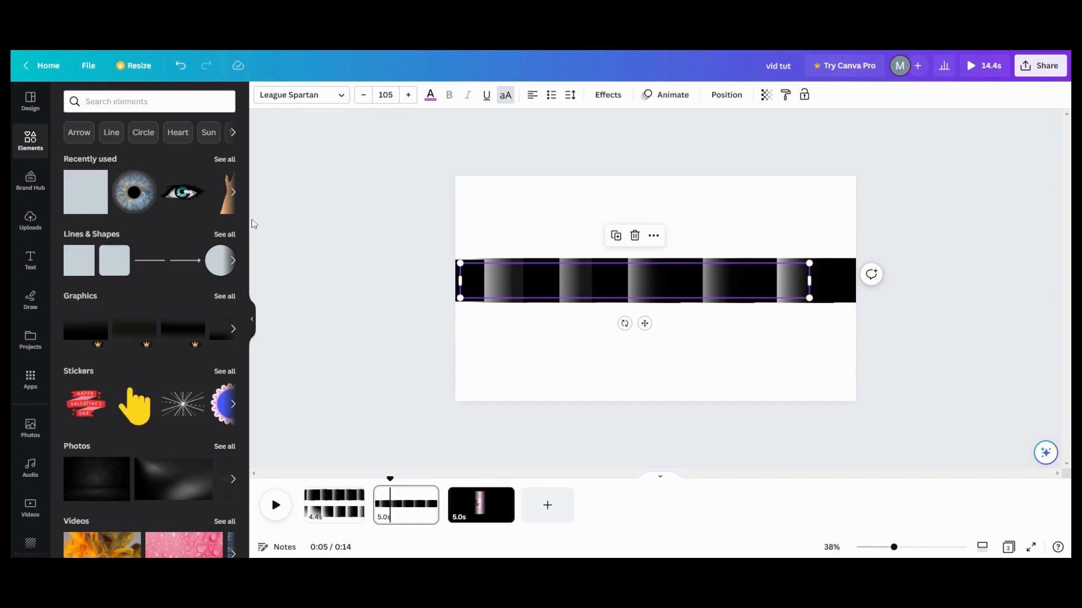
click(671, 96)
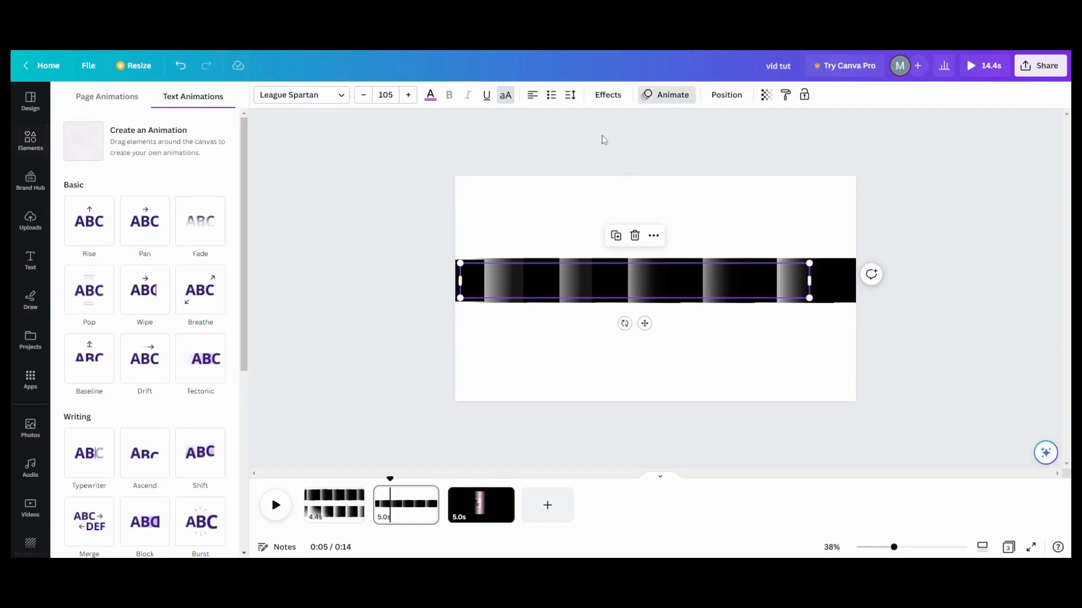
click(161, 159)
drag(482, 287, 520, 281)
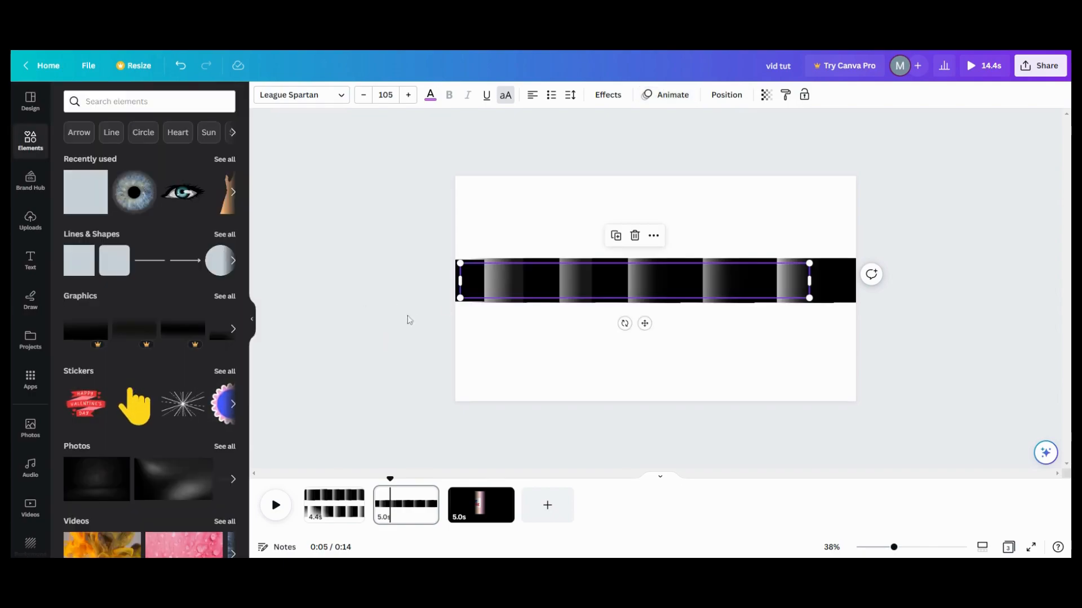
click(496, 352)
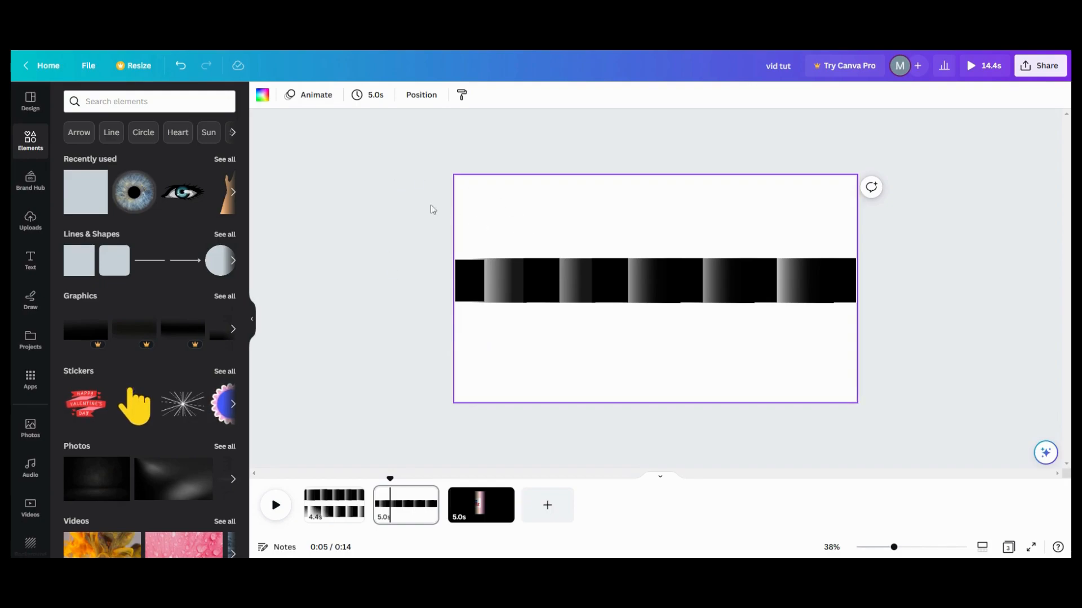
Select the HELLO text in the layer list and shift it slightly to the right of its starting position
click(422, 95)
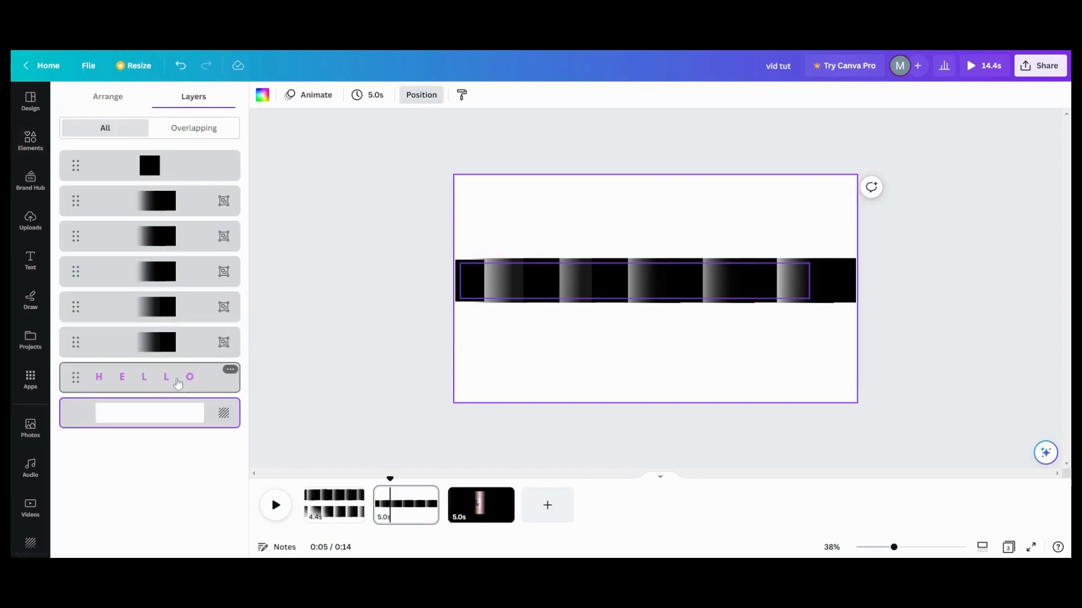
click(178, 383)
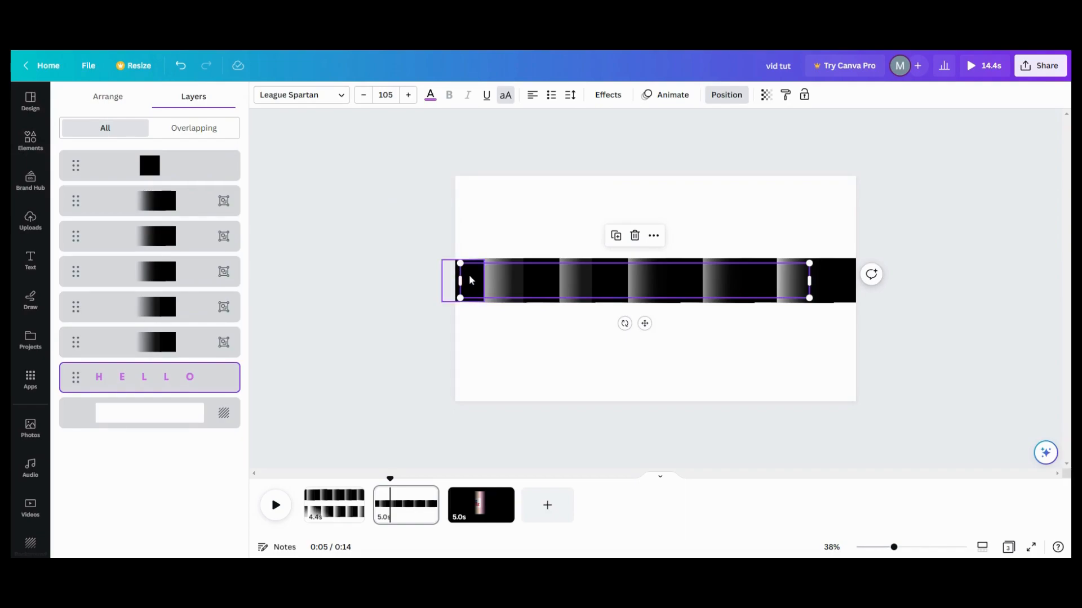
drag(471, 282, 496, 281)
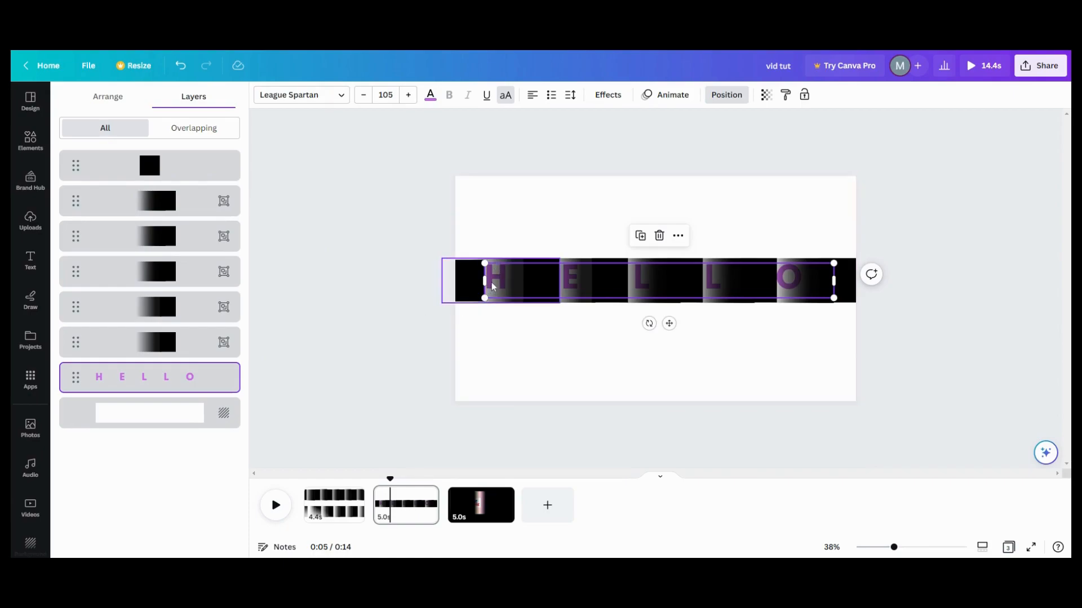
drag(491, 282, 469, 282)
Record a short custom animation moving the HELLO text to the right, keeping the Original movement style
click(667, 96)
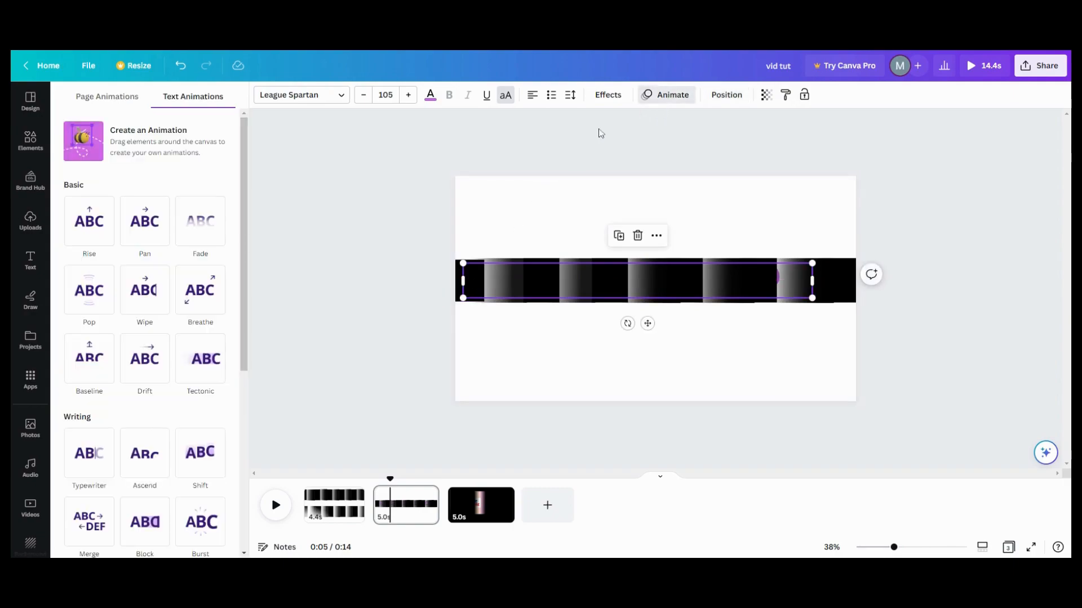
click(172, 151)
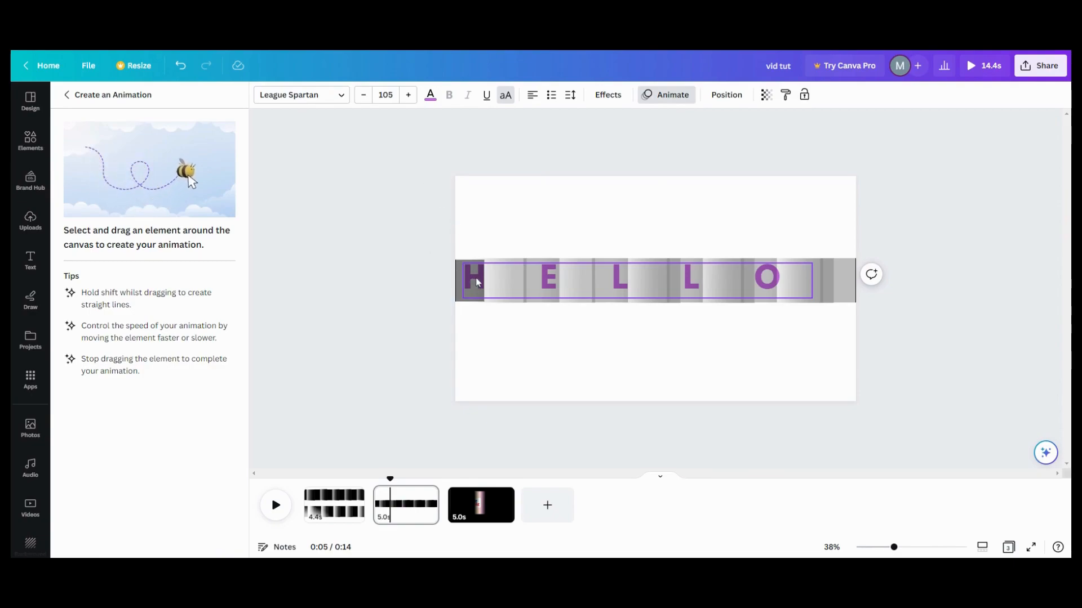
drag(477, 281, 499, 282)
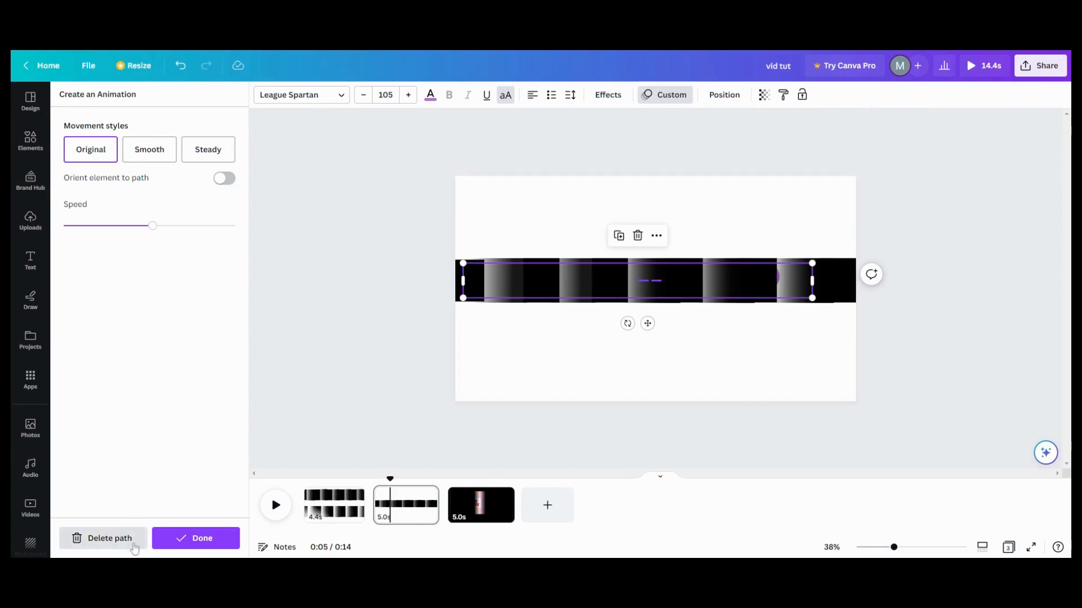
click(177, 540)
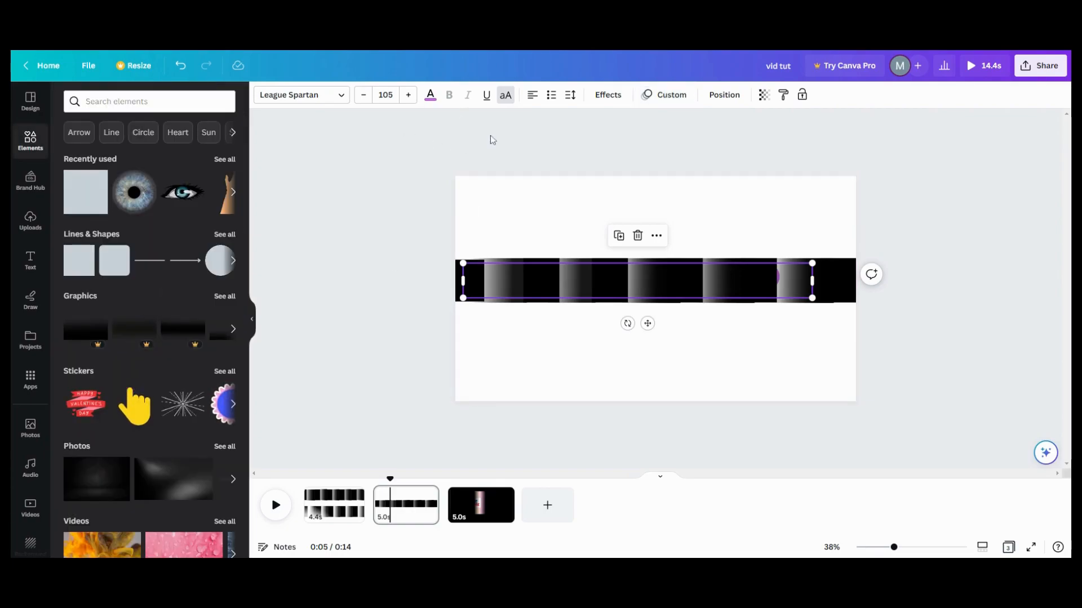
click(495, 218)
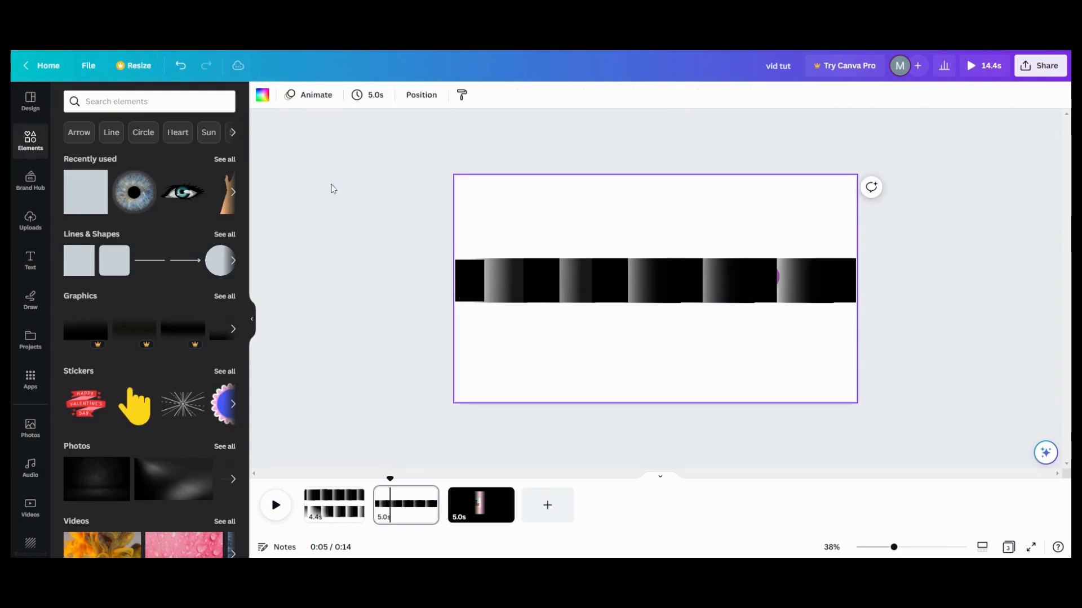
Change the background of the HELLO page to black and play the animation to preview it
click(262, 95)
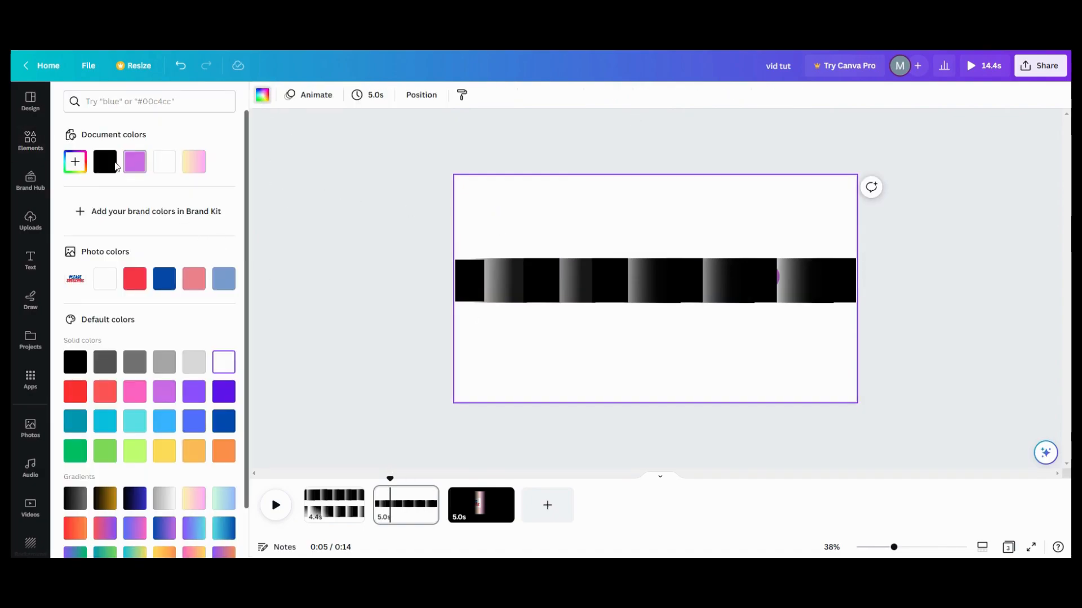
click(112, 163)
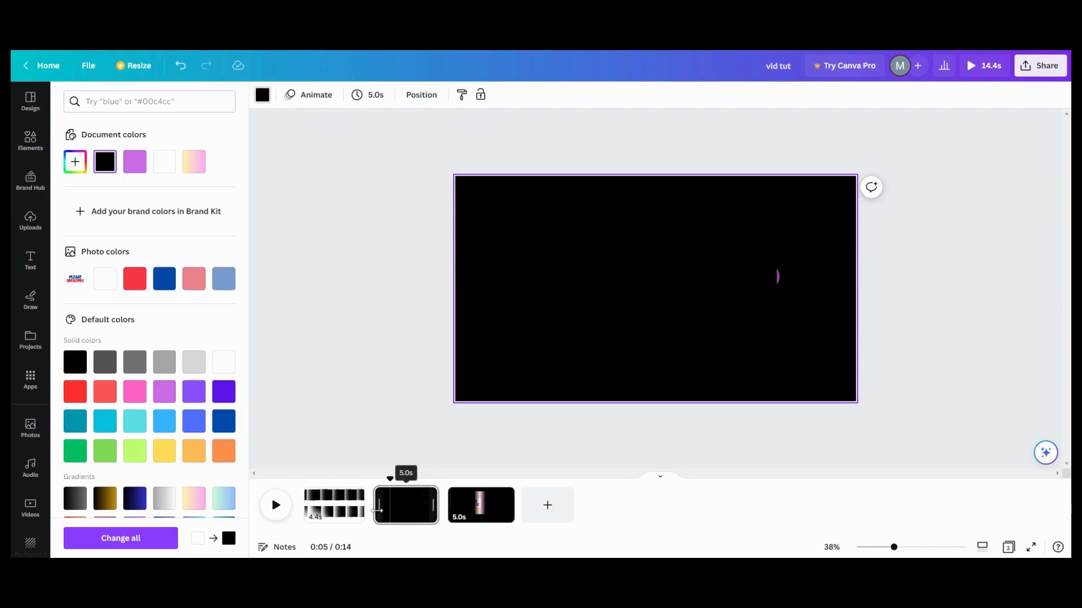
click(277, 518)
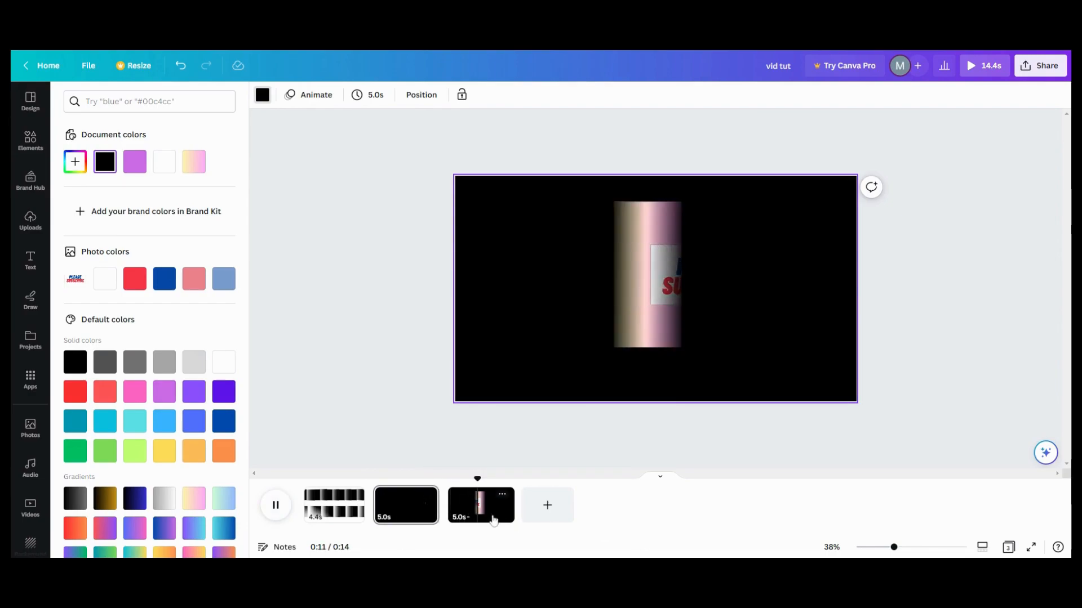
Replay the HELLO page from its start and continue into the rotating cylinder animation on the third page
click(355, 506)
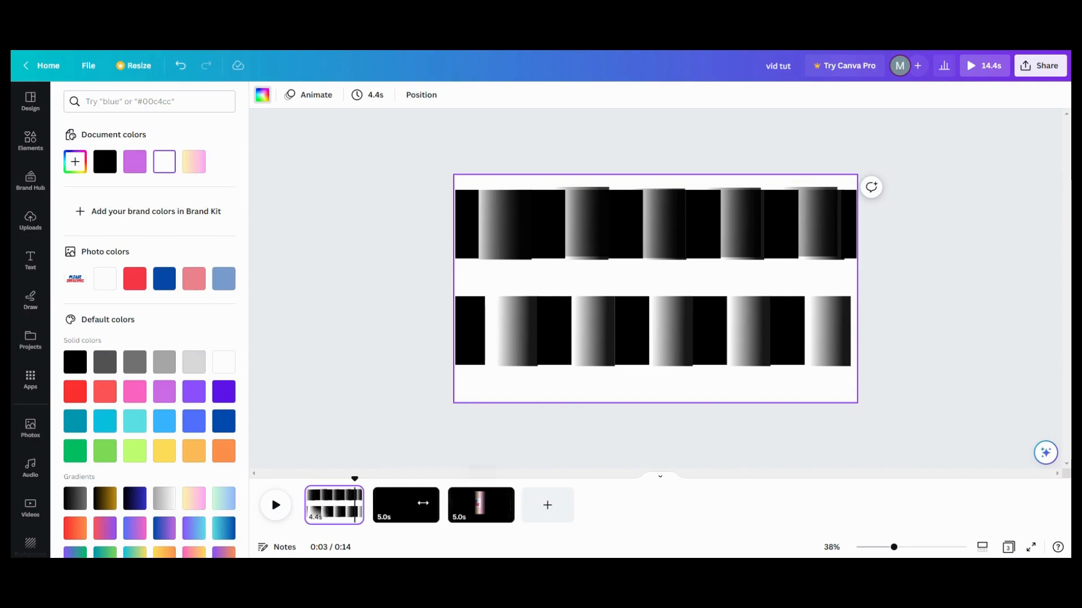
click(379, 510)
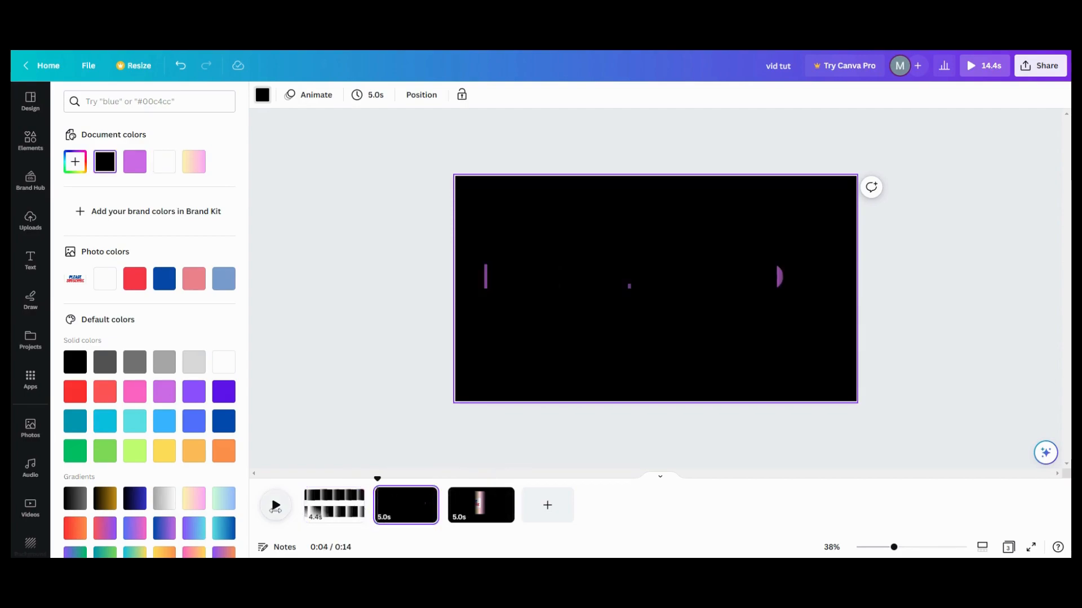
click(275, 506)
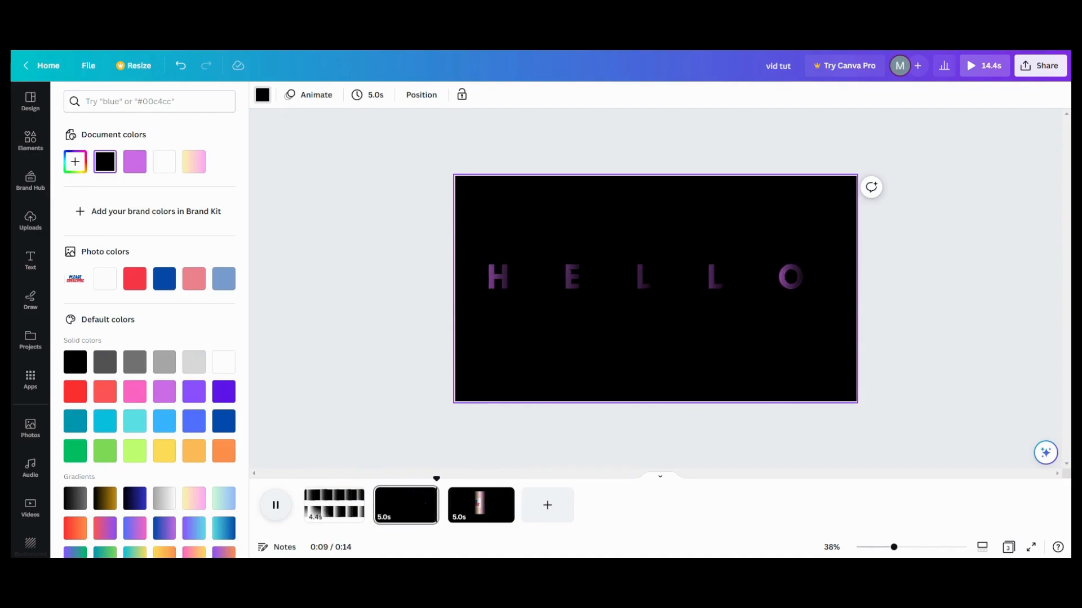
click(275, 505)
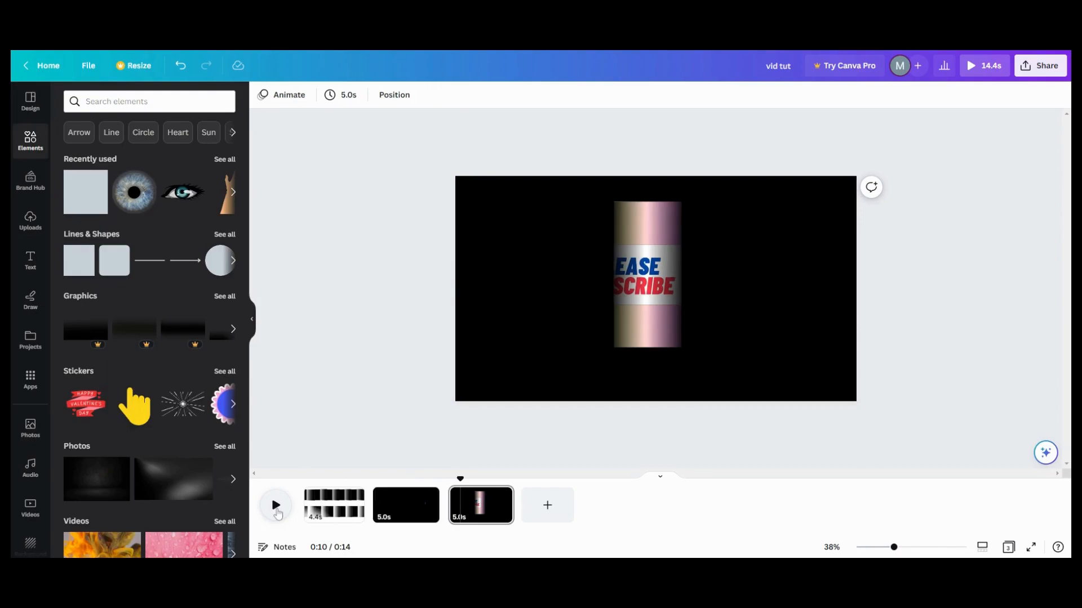
click(276, 507)
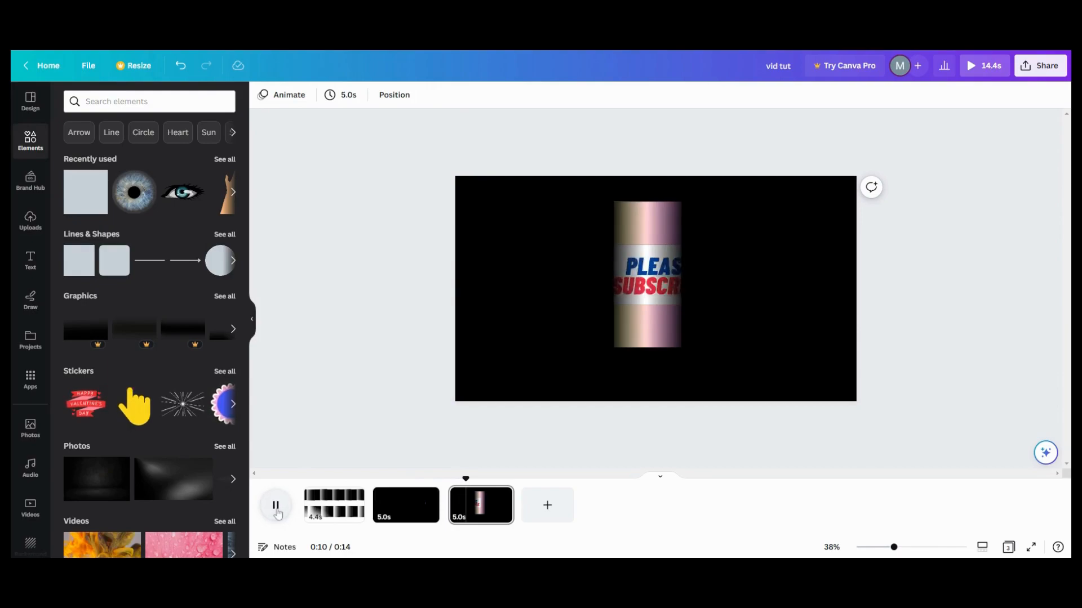